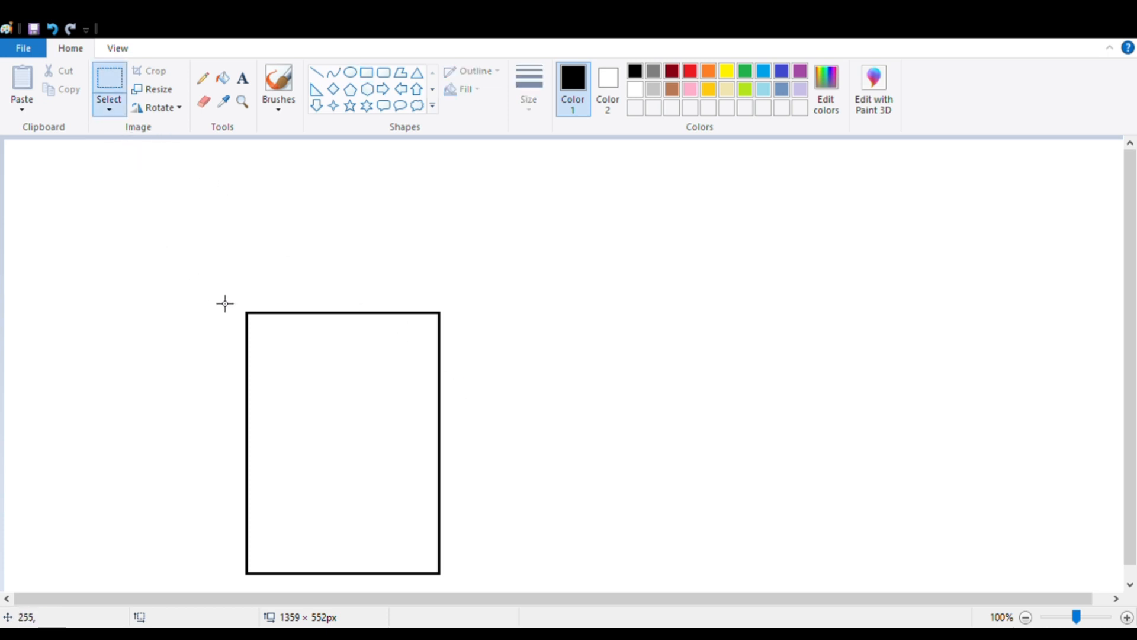
# Delete the rectangle's top edge and place a triangle about 382 × 158 px across the open top as a roof.
pyautogui.moveTo(240, 295)
pyautogui.mouseDown()
pyautogui.moveTo(246, 320)
pyautogui.moveTo(465, 329)
pyautogui.mouseUp()
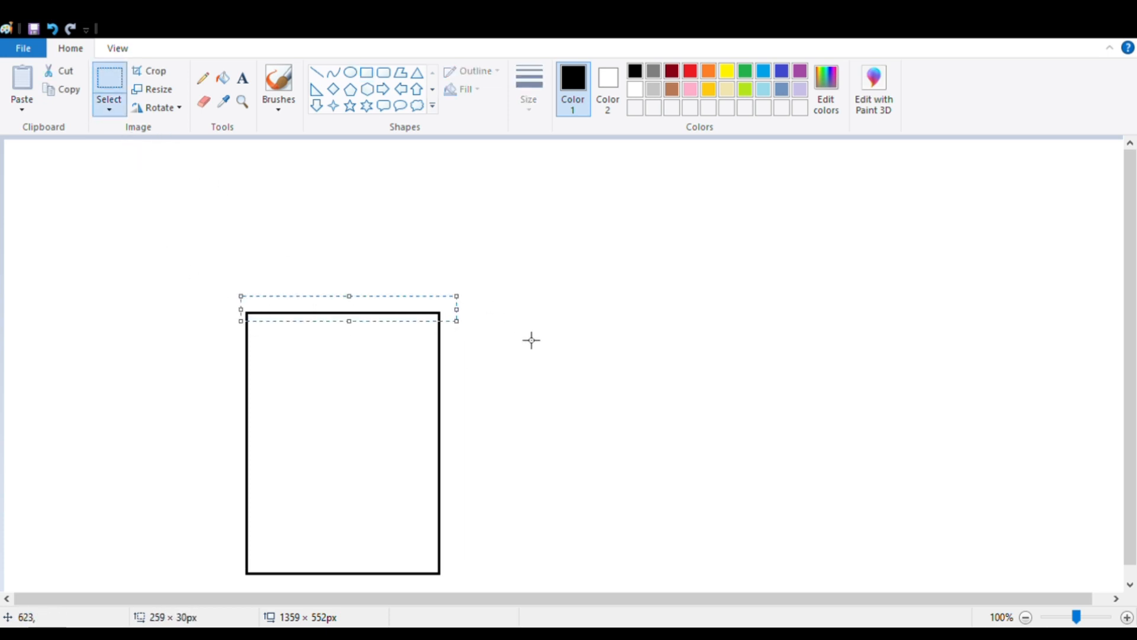
pyautogui.press('Delete')
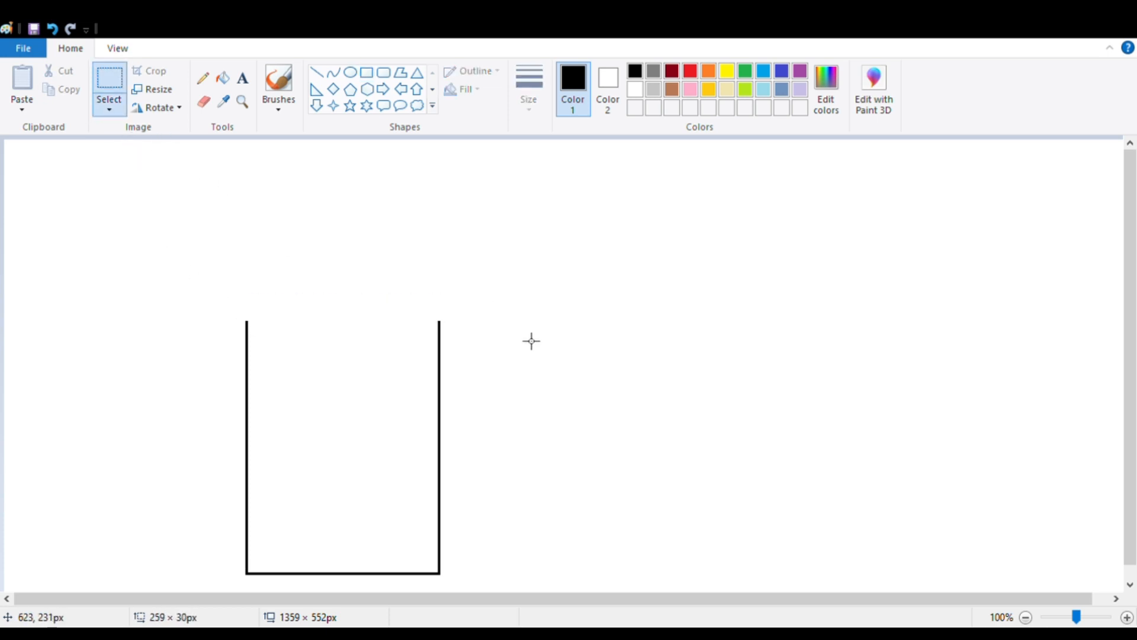
pyautogui.click(422, 73)
pyautogui.moveTo(379, 213); pyautogui.dragTo(66, 406)
pyautogui.moveTo(154, 373); pyautogui.dragTo(279, 330)
pyautogui.moveTo(344, 171); pyautogui.dragTo(350, 232)
pyautogui.moveTo(348, 304); pyautogui.dragTo(347, 263)
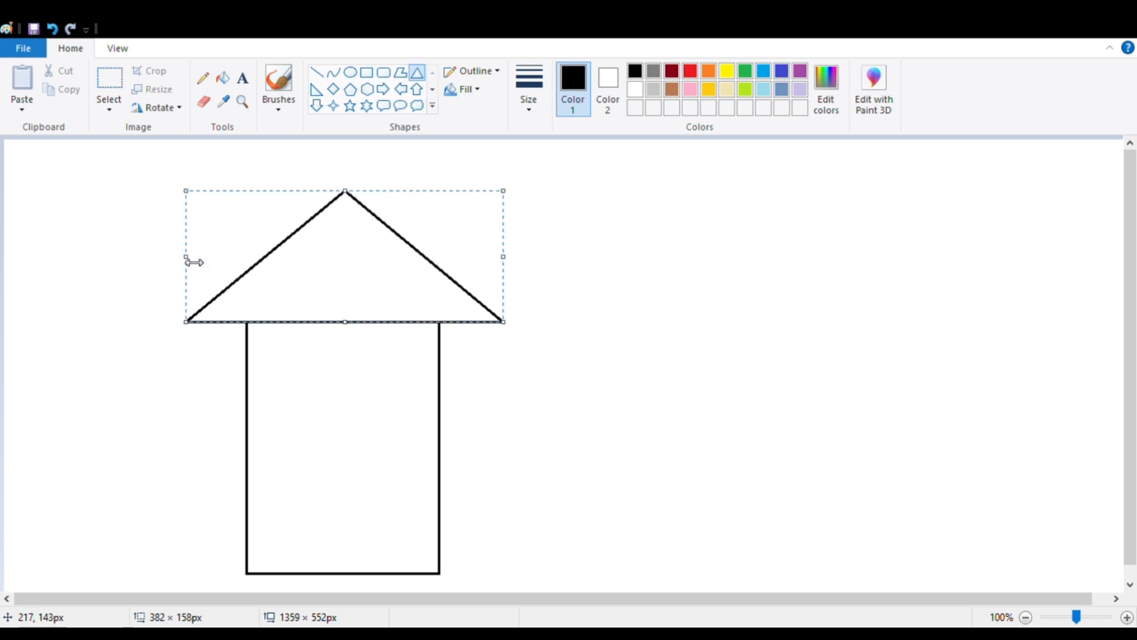
# Resize the roof triangle to about 290 × 131 px, centred over the walls with a slight overhang on both sides.
pyautogui.moveTo(194, 262); pyautogui.dragTo(205, 283)
pyautogui.moveTo(505, 261); pyautogui.dragTo(466, 289)
pyautogui.moveTo(202, 256); pyautogui.dragTo(224, 257)
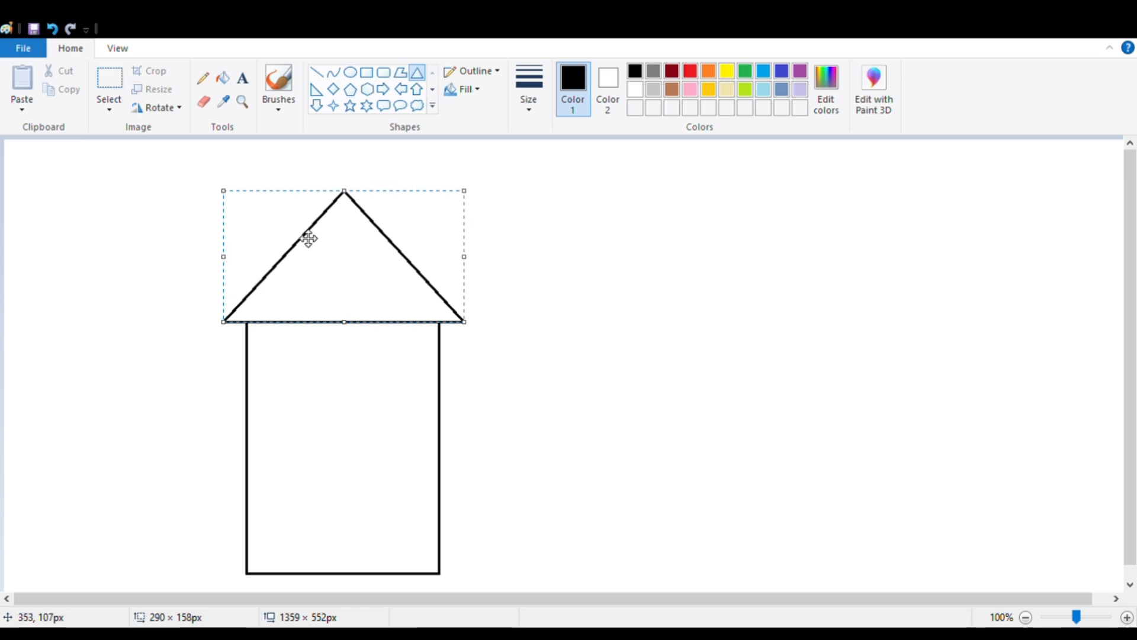
pyautogui.moveTo(345, 198); pyautogui.dragTo(341, 224)
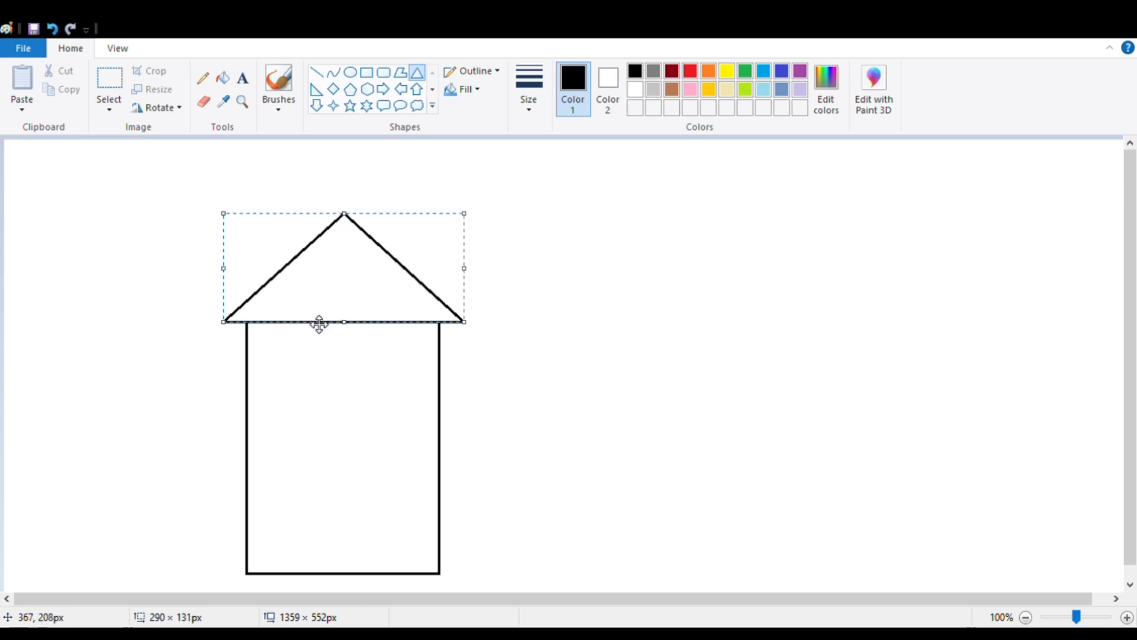
pyautogui.click(170, 372)
# Draw a second triangle about 272 × 122 px inside the roof, with its base aligned to the outer triangle's base.
pyautogui.moveTo(357, 279); pyautogui.dragTo(114, 389)
pyautogui.moveTo(206, 363); pyautogui.dragTo(319, 308)
pyautogui.moveTo(472, 271); pyautogui.dragTo(461, 274)
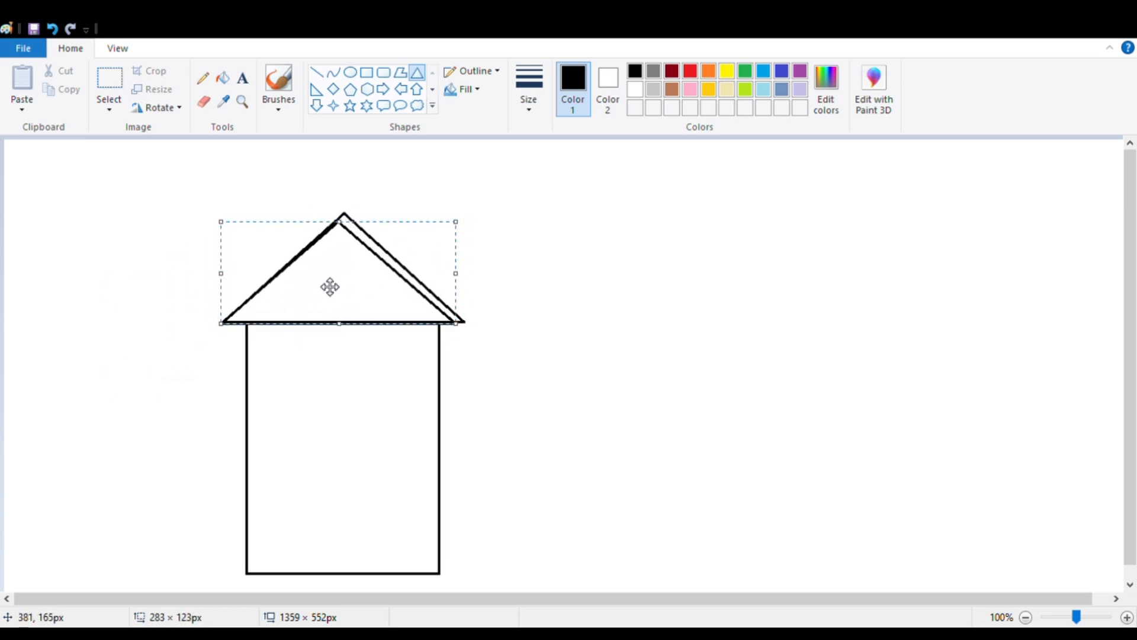
pyautogui.moveTo(230, 279); pyautogui.dragTo(239, 266)
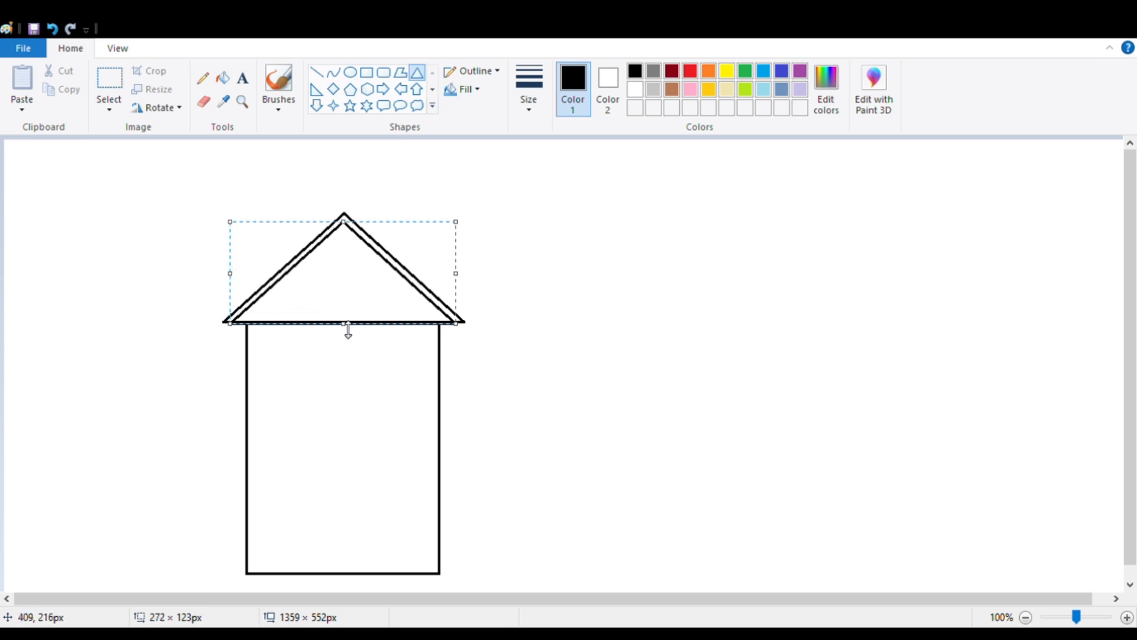
pyautogui.moveTo(348, 329); pyautogui.dragTo(348, 328)
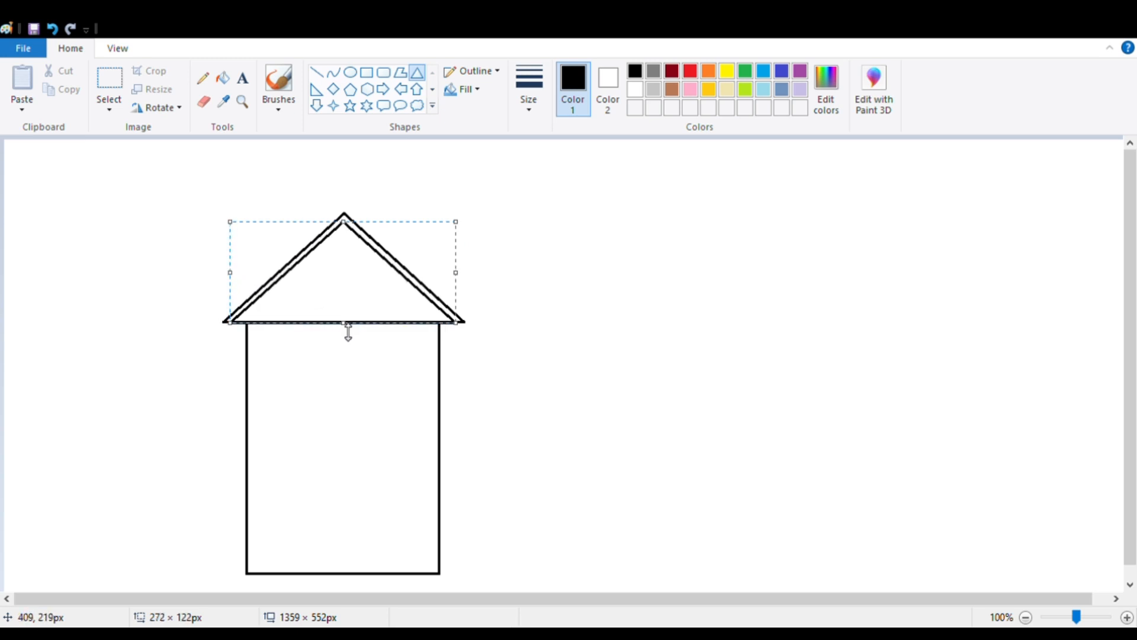
pyautogui.click(527, 368)
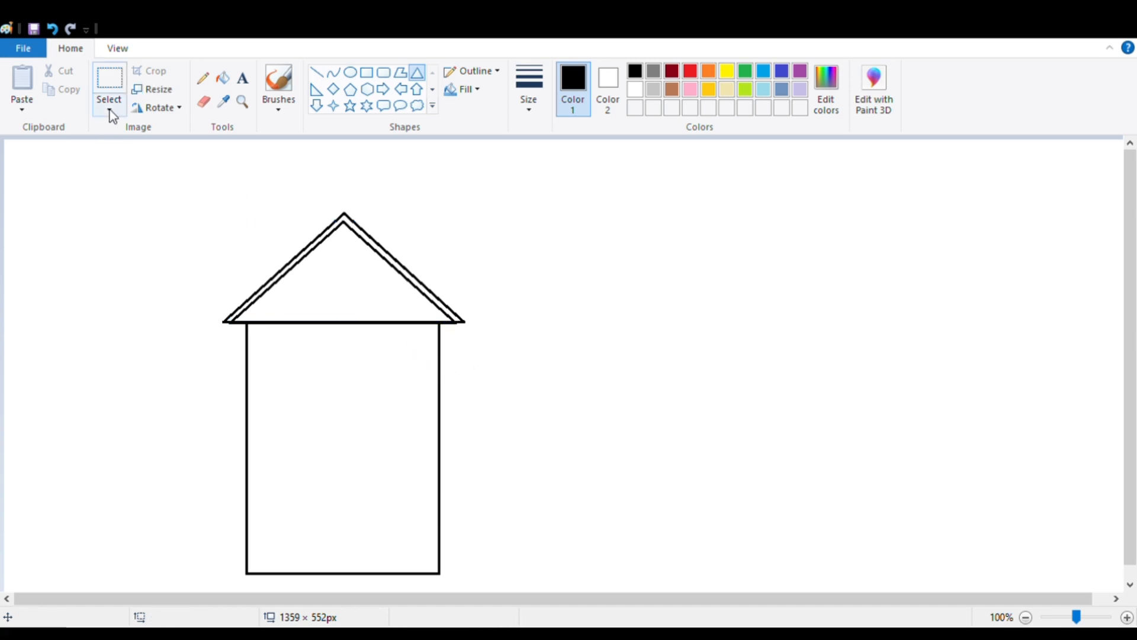
# Delete the roof's base line between the walls and erase the leftover stubs at the wall tops.
pyautogui.click(109, 89)
pyautogui.moveTo(255, 323); pyautogui.dragTo(436, 334)
pyautogui.press('Delete')
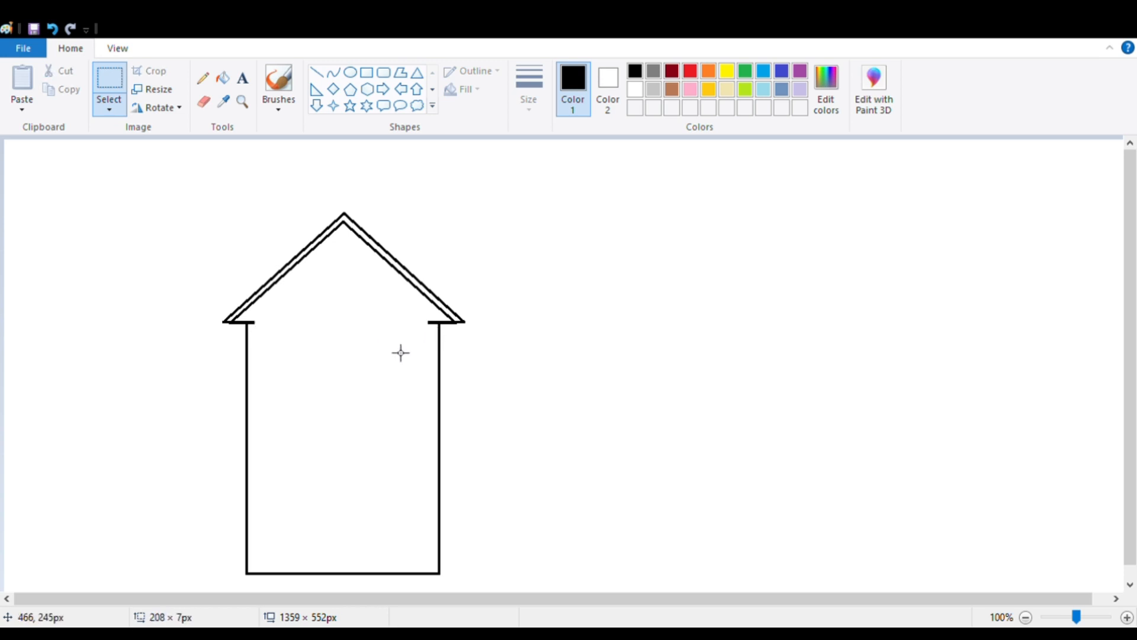
pyautogui.click(204, 102)
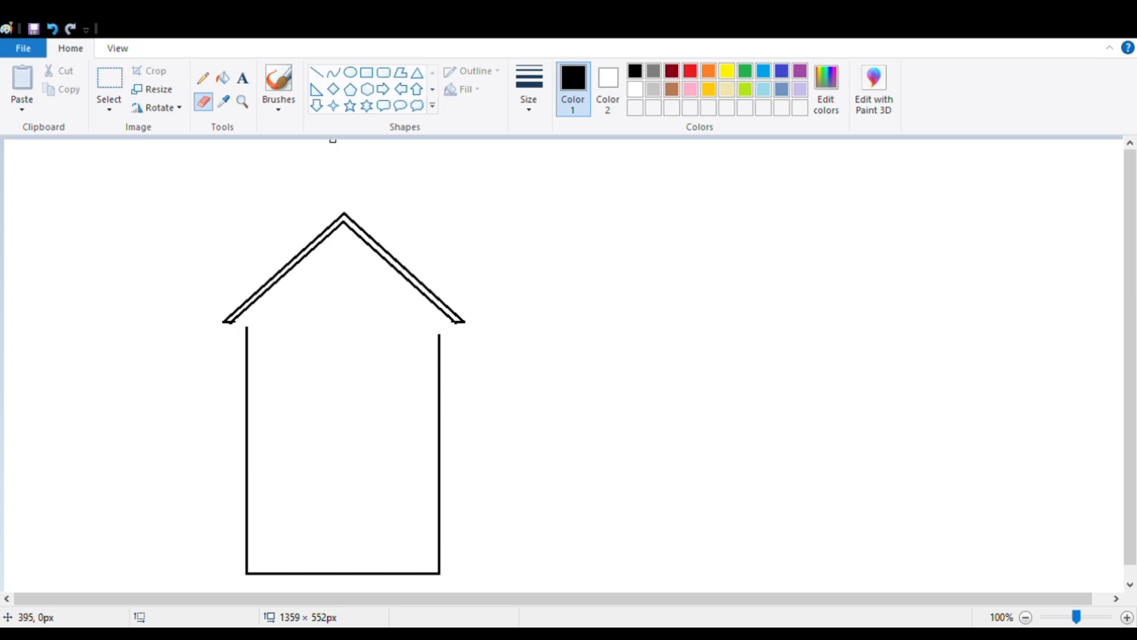
# Extend the left wall up to the roof with a vertical line about 36 px long, aligned with the wall.
pyautogui.click(317, 72)
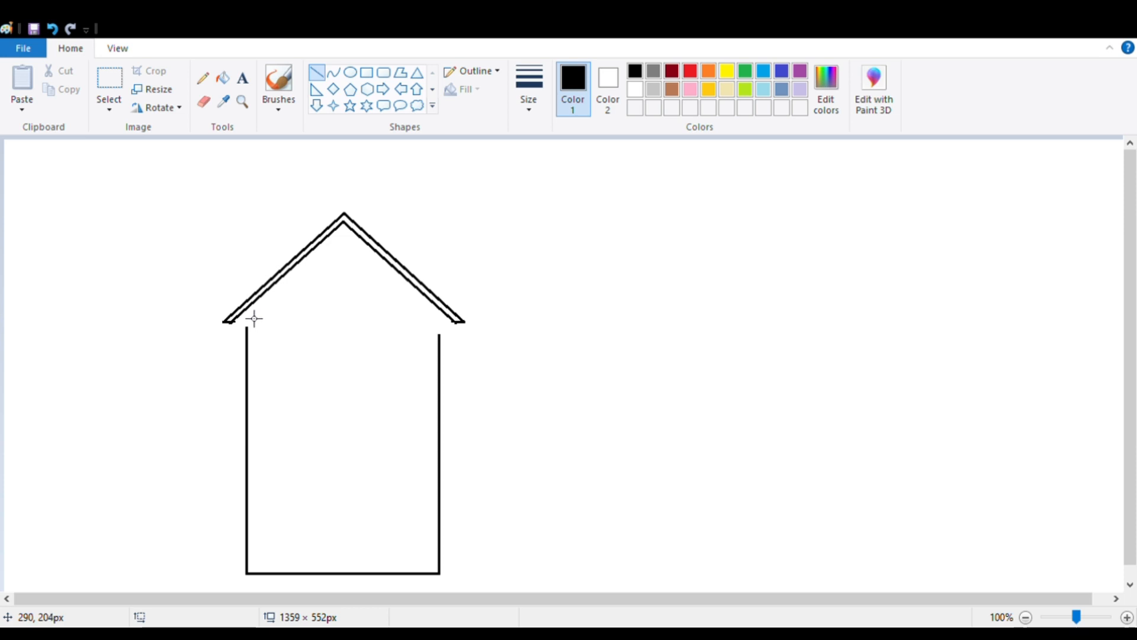
pyautogui.moveTo(254, 318); pyautogui.dragTo(255, 346)
pyautogui.press('Left')
pyautogui.press('Left')
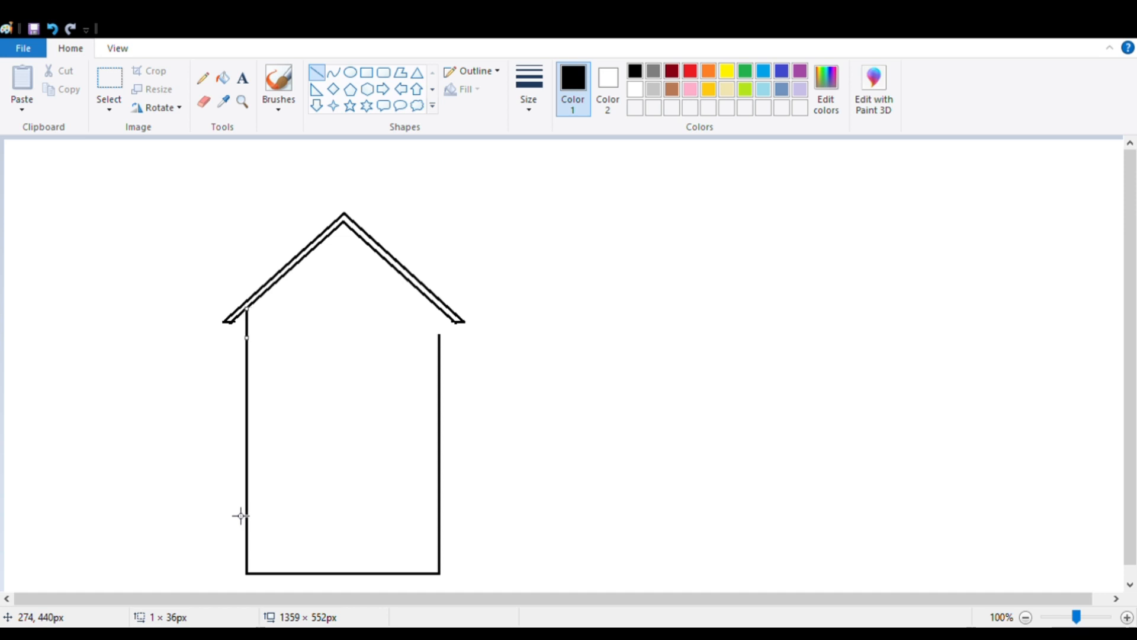
pyautogui.click(310, 457)
# Extend the right wall up to the roof with a short aligned vertical line, and erase the stray dot inside the house.
pyautogui.moveTo(437, 308); pyautogui.dragTo(445, 358)
pyautogui.press('Left')
pyautogui.press('Left')
pyautogui.press('Left')
pyautogui.press('Left')
pyautogui.press('Left')
pyautogui.press('Left')
pyautogui.press('Right')
pyautogui.press('Right')
pyautogui.press('Right')
pyautogui.press('Right')
pyautogui.press('Right')
pyautogui.press('Left')
pyautogui.press('Left')
pyautogui.press('Left')
pyautogui.press('Left')
pyautogui.press('Left')
pyautogui.press('Left')
pyautogui.press('Left')
pyautogui.press('Left')
pyautogui.press('Left')
pyautogui.press('Right')
pyautogui.press('Right')
pyautogui.press('Right')
pyautogui.press('Right')
pyautogui.press('Right')
pyautogui.moveTo(443, 340); pyautogui.dragTo(447, 341)
pyautogui.press('Left')
pyautogui.press('Left')
pyautogui.press('Left')
pyautogui.press('Left')
pyautogui.press('Left')
pyautogui.press('Left')
pyautogui.press('Left')
pyautogui.press('Left')
pyautogui.press('Left')
pyautogui.press('Left')
pyautogui.press('Right')
pyautogui.press('Right')
pyautogui.press('Right')
pyautogui.press('Right')
pyautogui.press('Right')
pyautogui.press('Right')
pyautogui.press('Right')
pyautogui.press('Right')
pyautogui.press('Right')
pyautogui.press('Right')
pyautogui.press('Right')
pyautogui.press('Right')
pyautogui.press('Right')
pyautogui.press('Right')
pyautogui.press('Right')
pyautogui.press('Left')
pyautogui.press('Left')
pyautogui.press('Left')
pyautogui.press('Left')
pyautogui.press('Left')
pyautogui.press('Left')
pyautogui.press('Left')
pyautogui.click(548, 364)
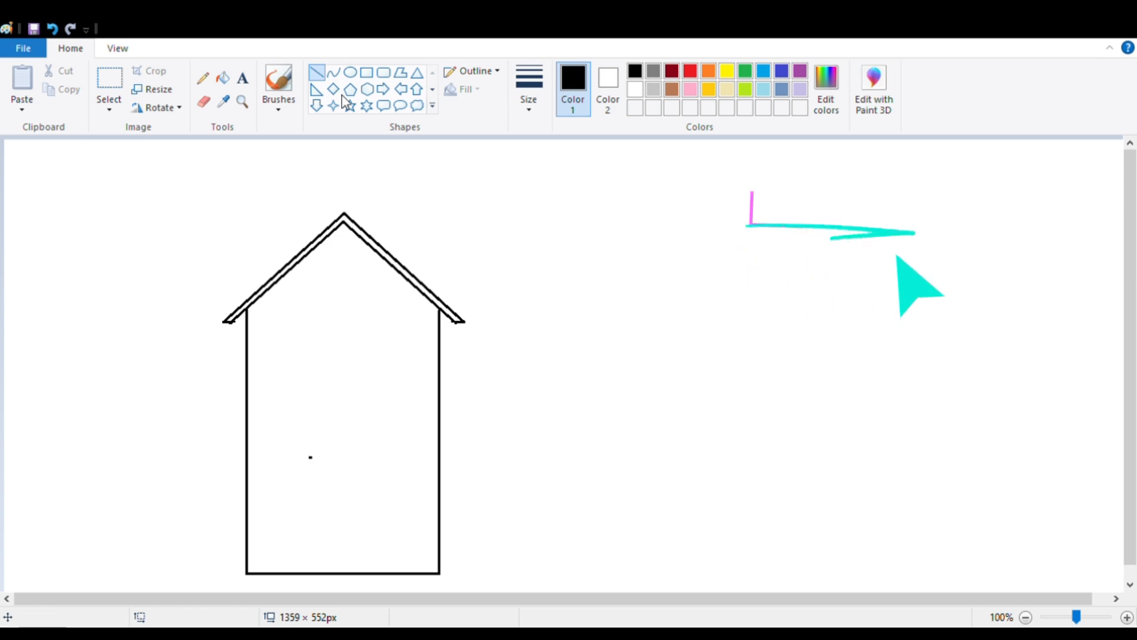
pyautogui.click(205, 103)
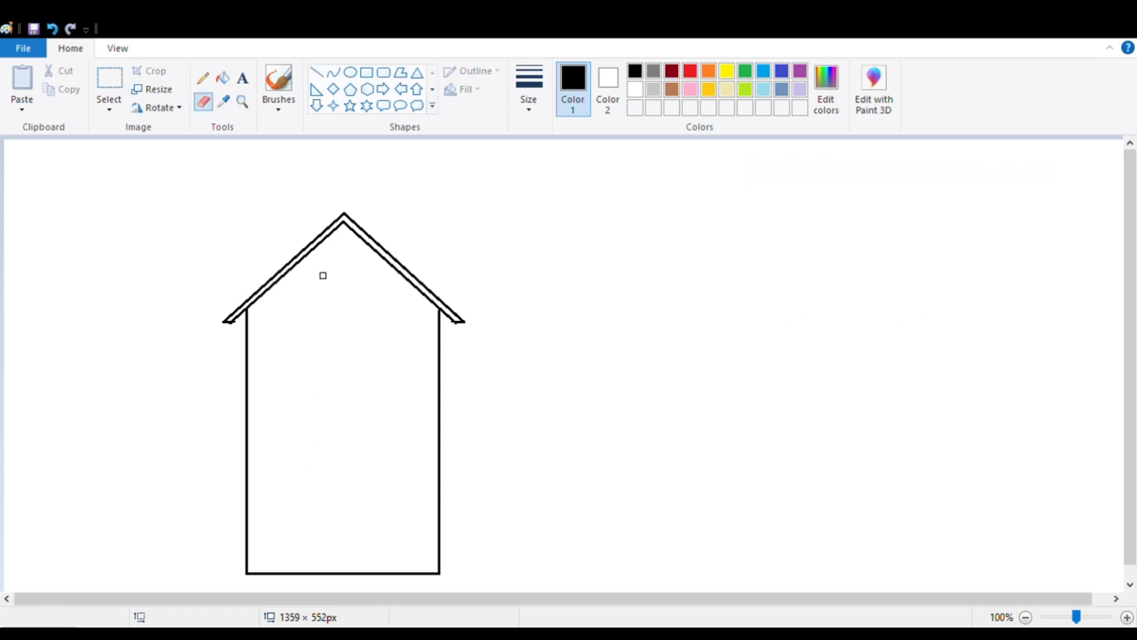
# Draw a rectangle about 504 × 258 px adjoining the right wall, with its bottom edge level with the house base.
pyautogui.click(367, 72)
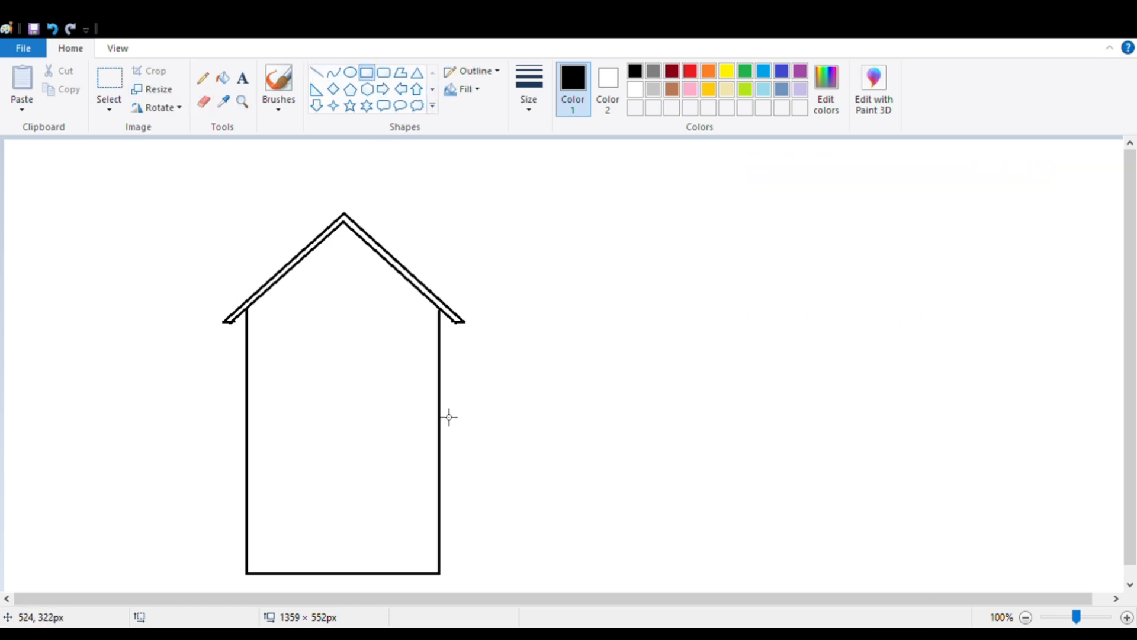
pyautogui.moveTo(444, 378); pyautogui.dragTo(865, 576)
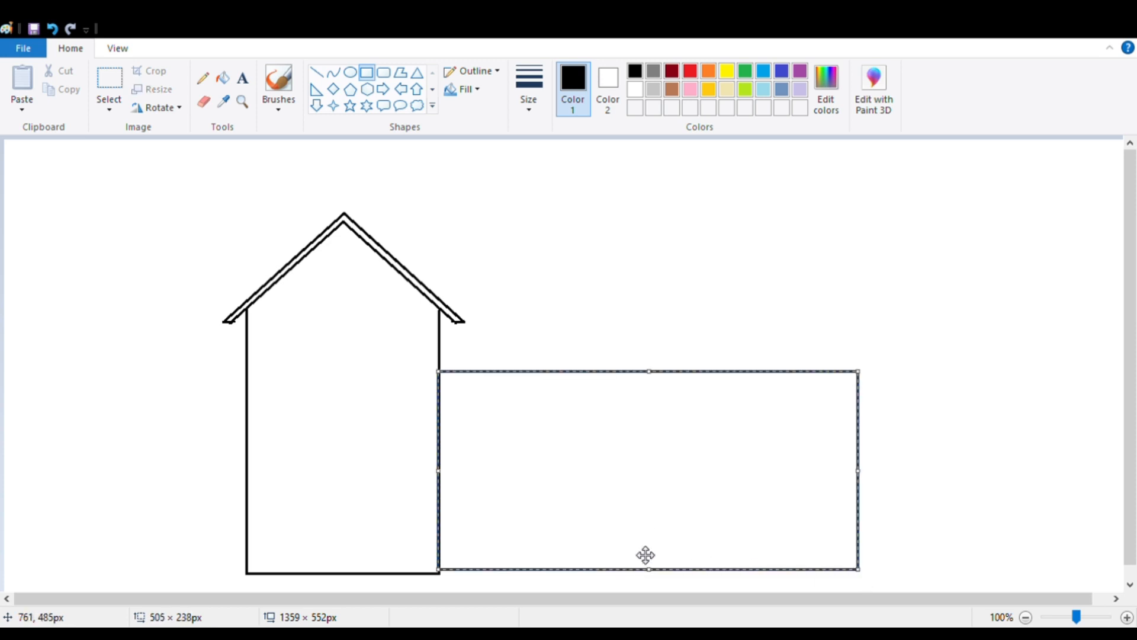
pyautogui.moveTo(649, 569); pyautogui.dragTo(650, 572)
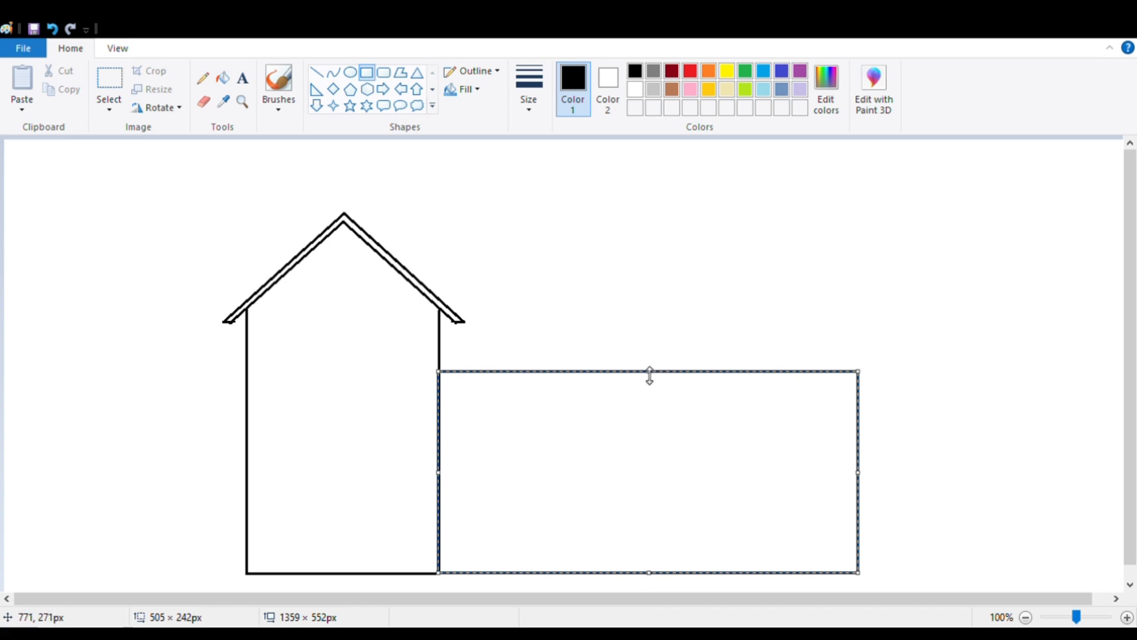
pyautogui.moveTo(650, 375); pyautogui.dragTo(649, 362)
pyautogui.moveTo(439, 472); pyautogui.dragTo(448, 473)
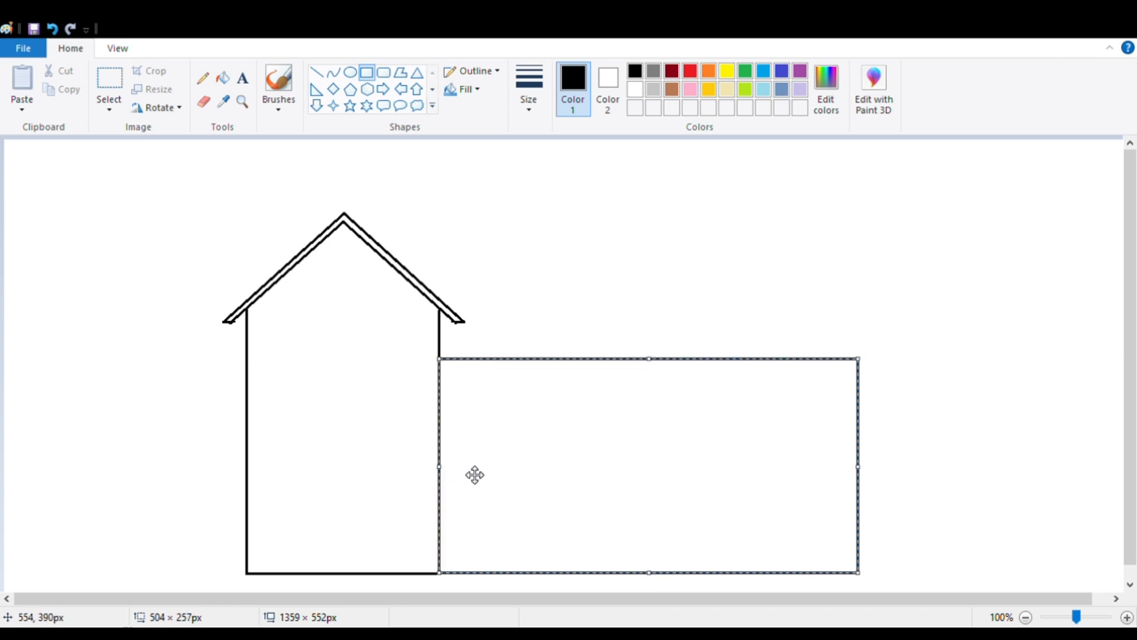
pyautogui.moveTo(655, 582); pyautogui.dragTo(657, 581)
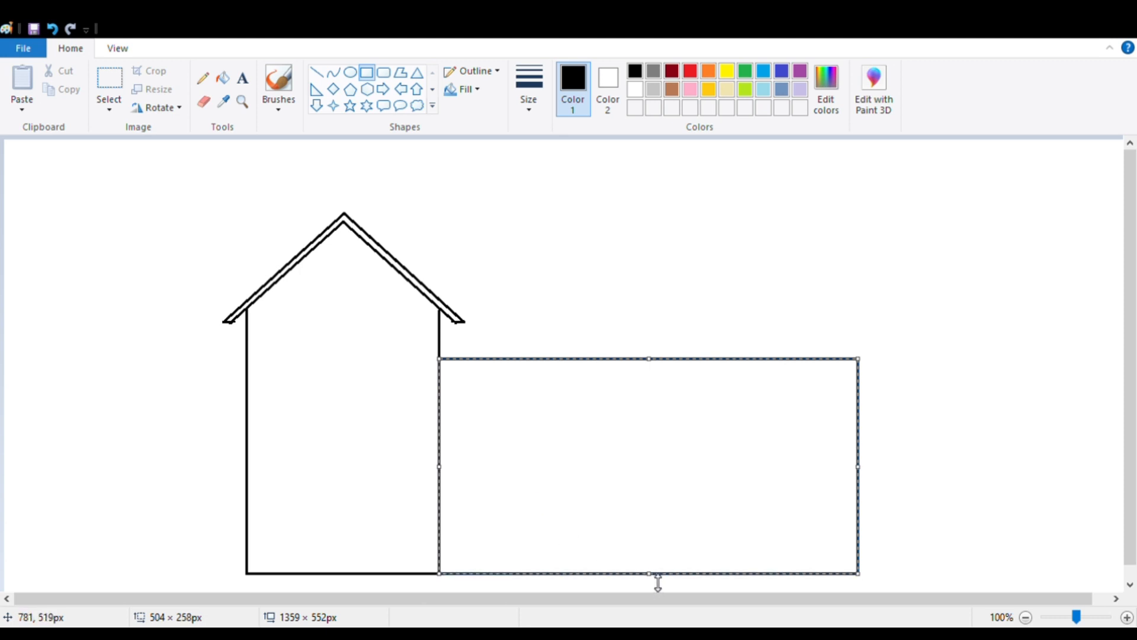
pyautogui.click(954, 516)
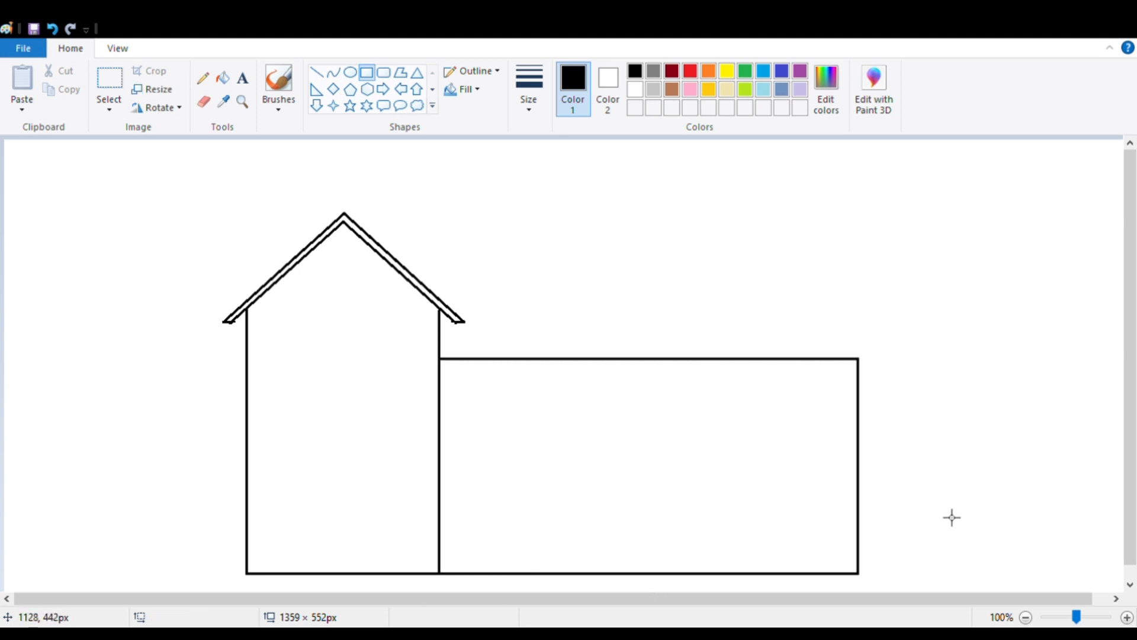
# Draw a horizontal ridge line about 653 px long from the gable roof's right slope, above the side rectangle.
pyautogui.click(317, 76)
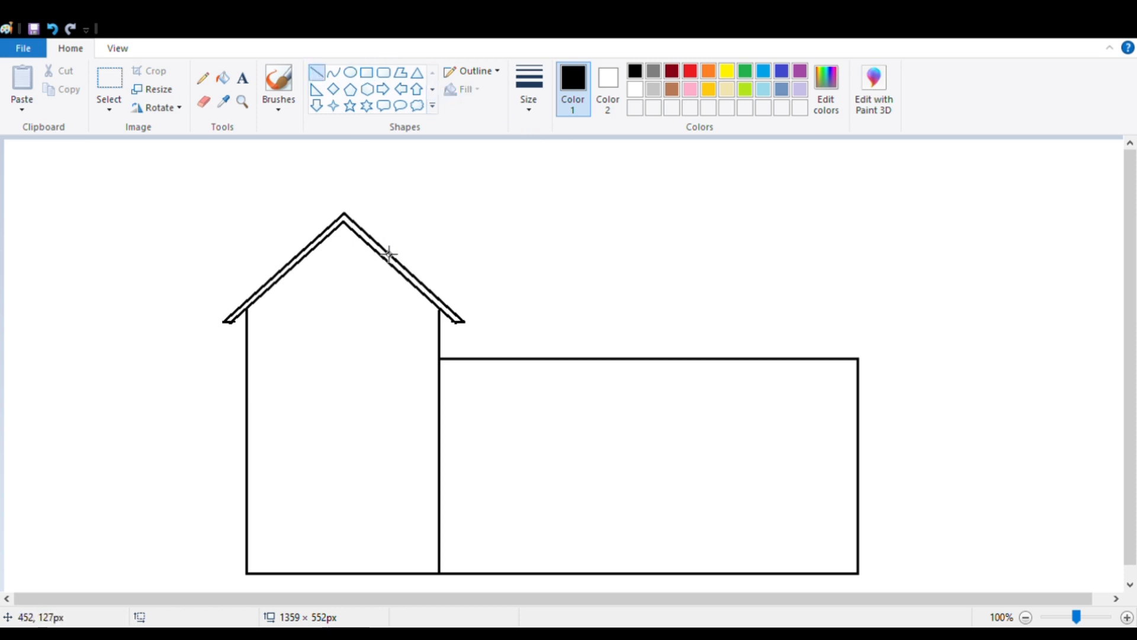
pyautogui.moveTo(381, 244); pyautogui.dragTo(923, 253)
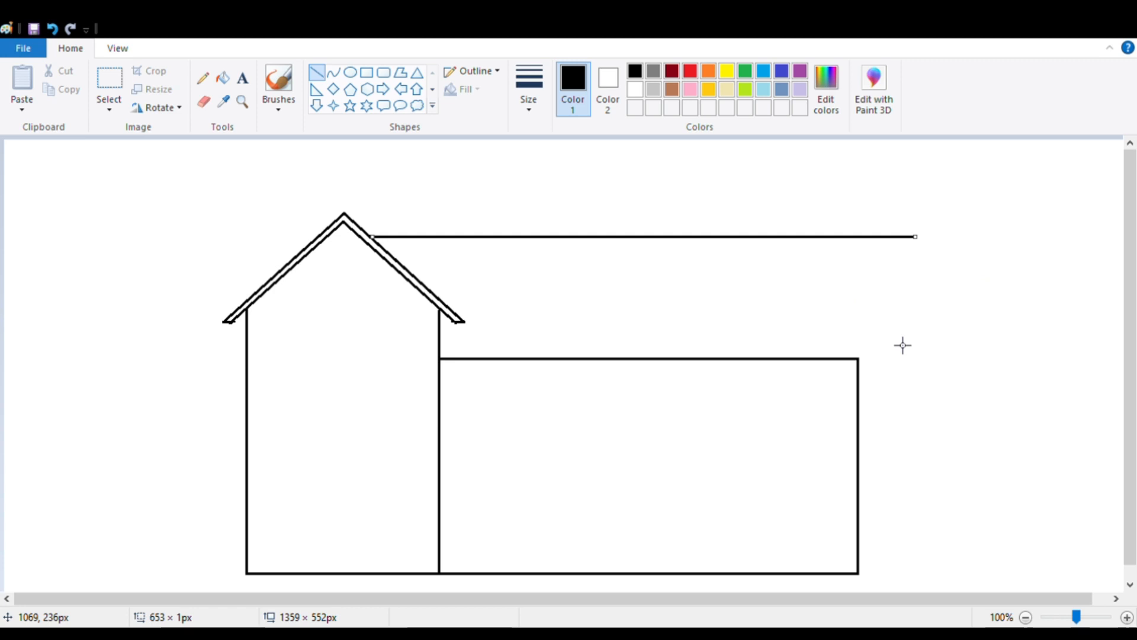
pyautogui.click(895, 327)
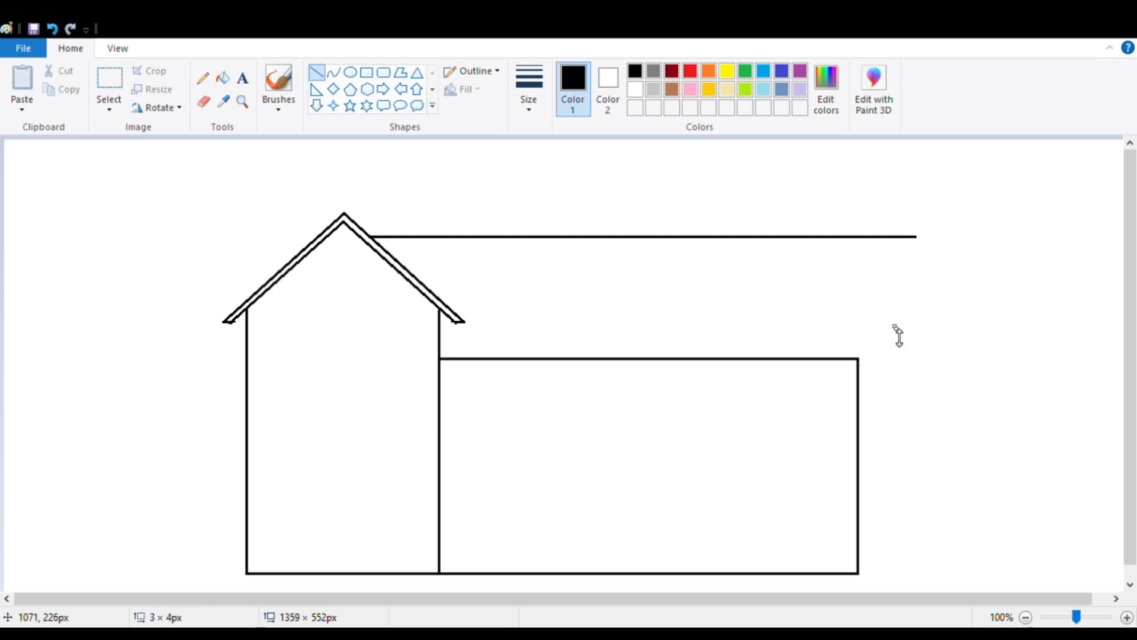
# Erase the stray mark near the side rectangle and trim the ridge line to end roughly above its right wall.
pyautogui.click(204, 102)
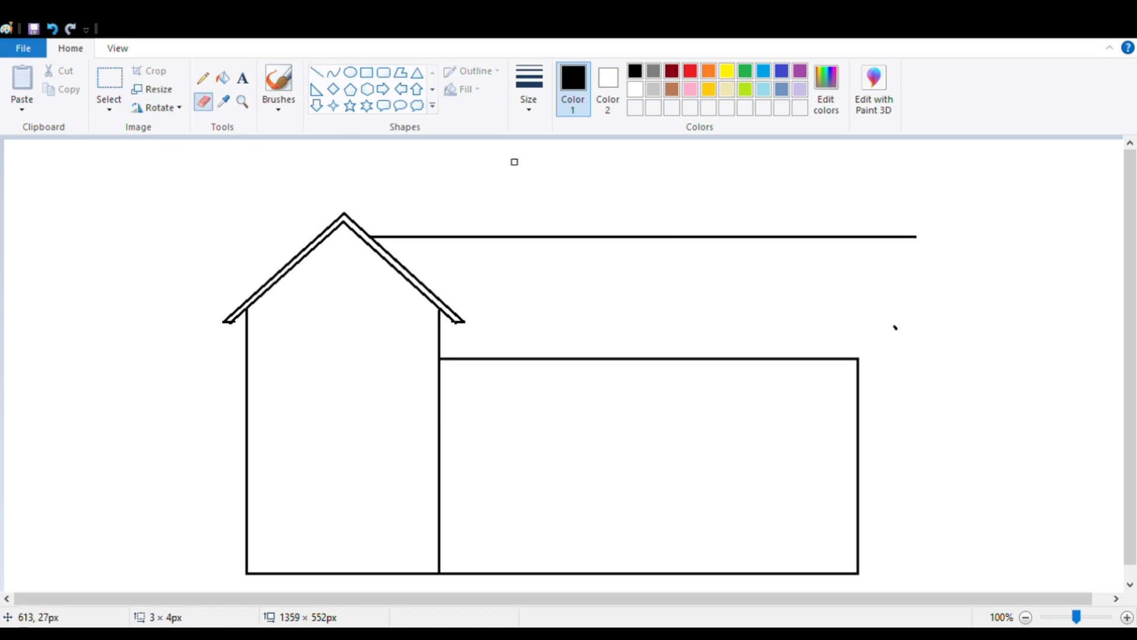
pyautogui.click(896, 328)
pyautogui.moveTo(872, 238); pyautogui.dragTo(921, 236)
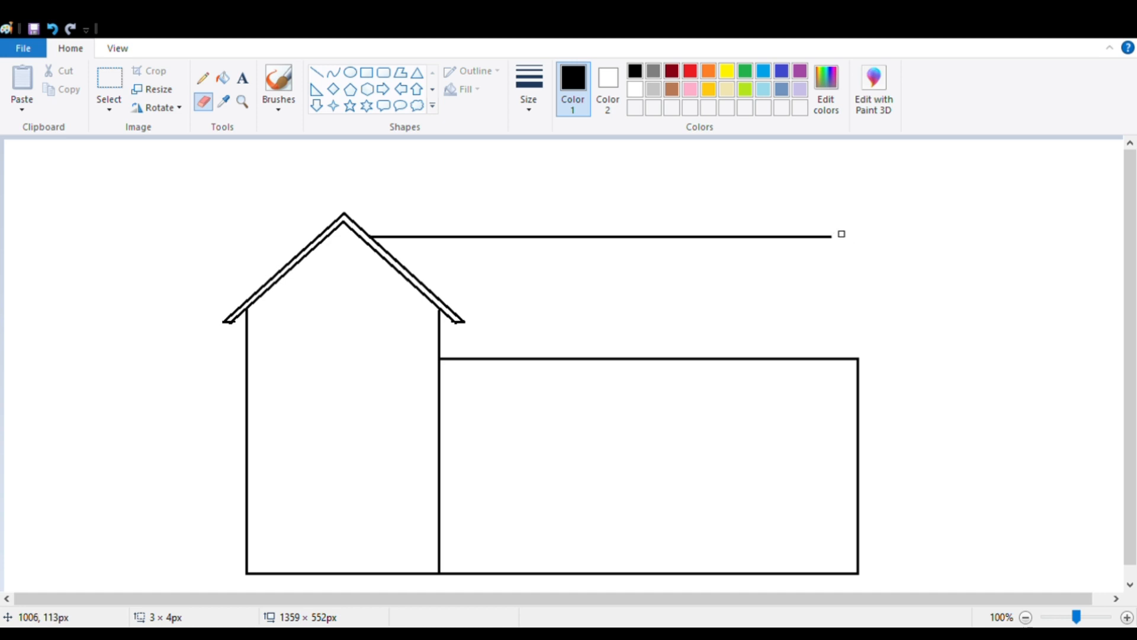
pyautogui.hotkey('ctrl', 'z')
# Try a steep slanted line from the ridge's right end with an eave line below, and undo both.
pyautogui.click(316, 72)
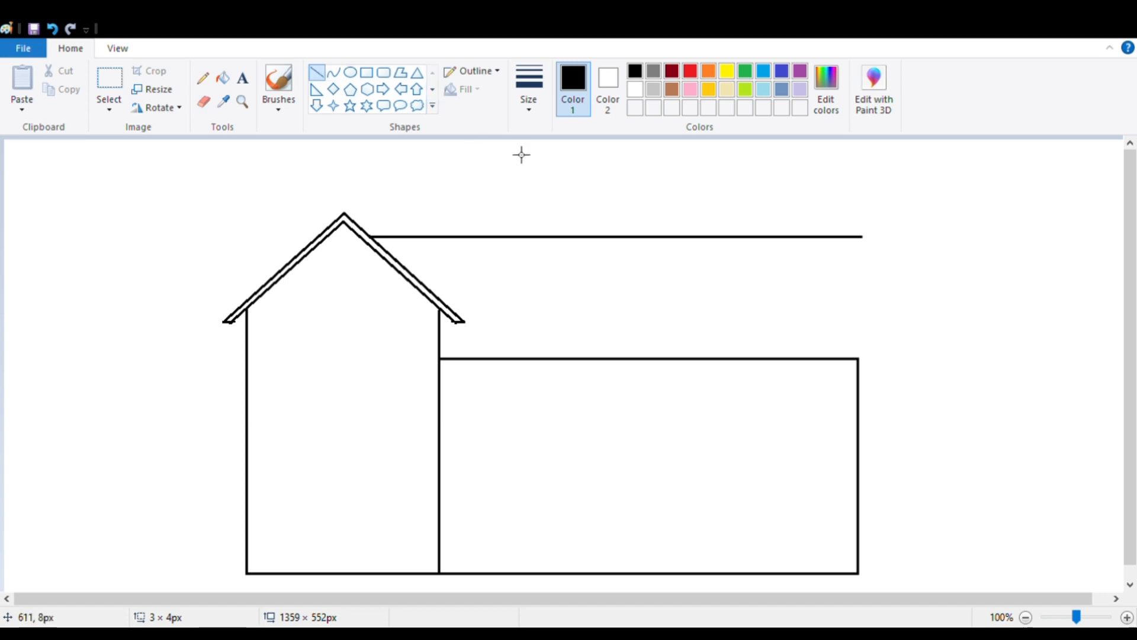
pyautogui.moveTo(863, 237); pyautogui.dragTo(960, 359)
pyautogui.click(1003, 337)
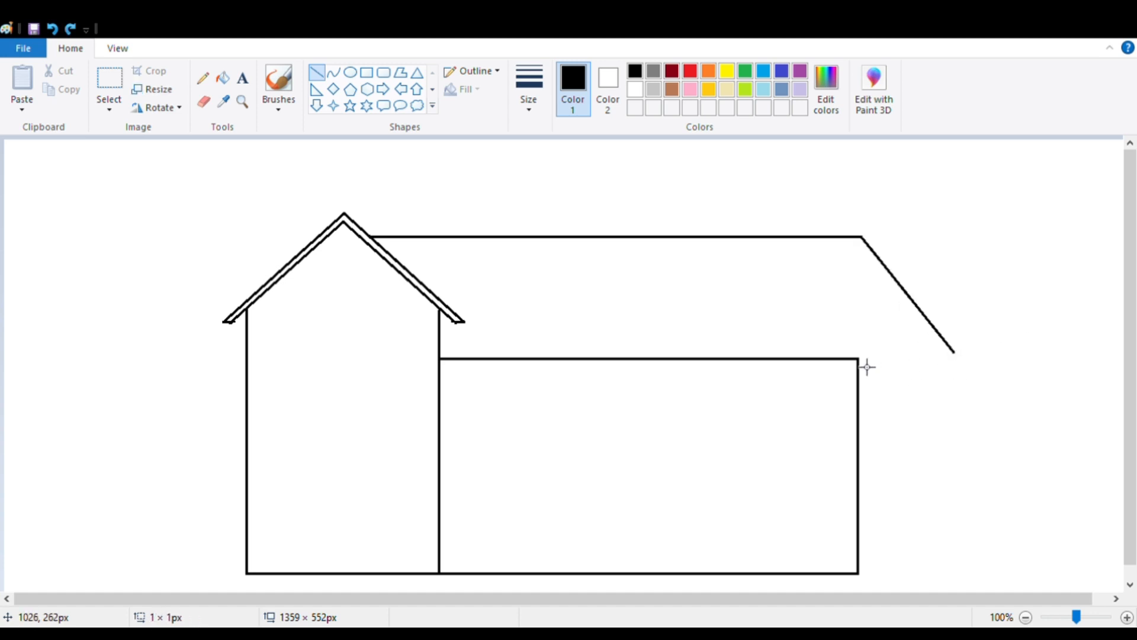
pyautogui.moveTo(866, 367); pyautogui.dragTo(985, 365)
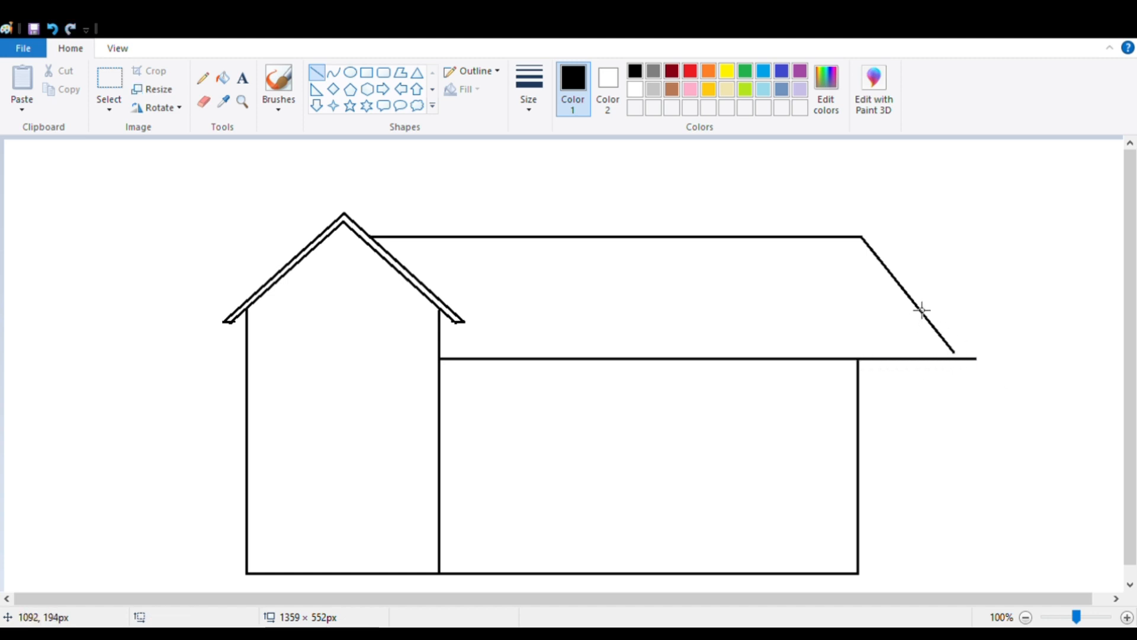
pyautogui.hotkey('ctrl', 'z')
pyautogui.hotkey('ctrl', 'z')
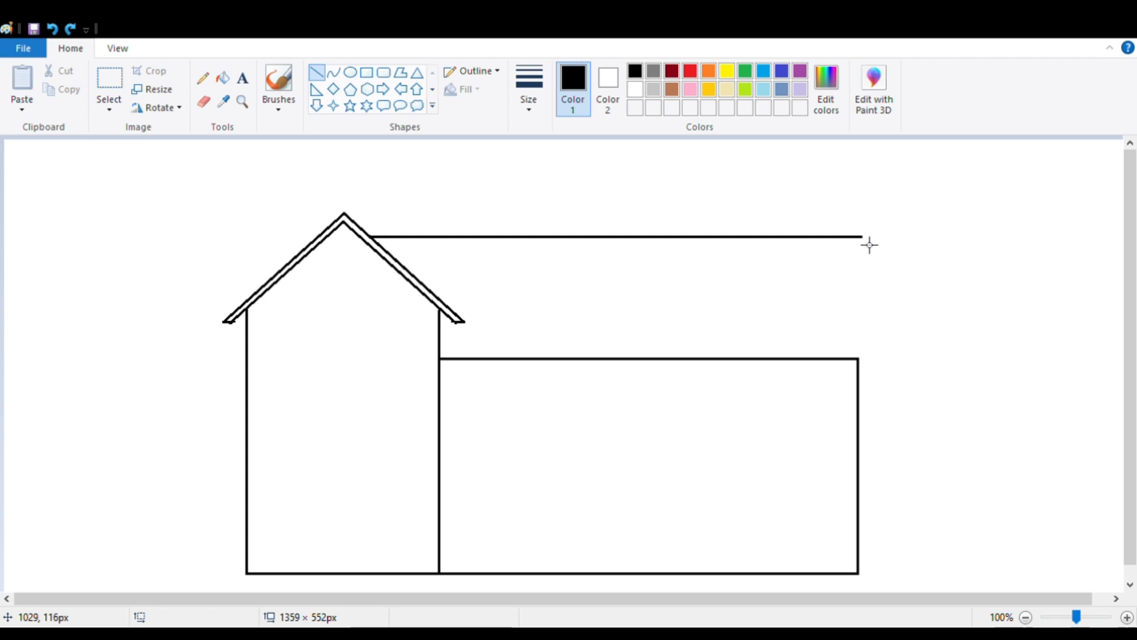
# Try a flatter slanted line from the ridge's right end with an eave line about 156 px long, and undo both.
pyautogui.moveTo(866, 243); pyautogui.dragTo(992, 377)
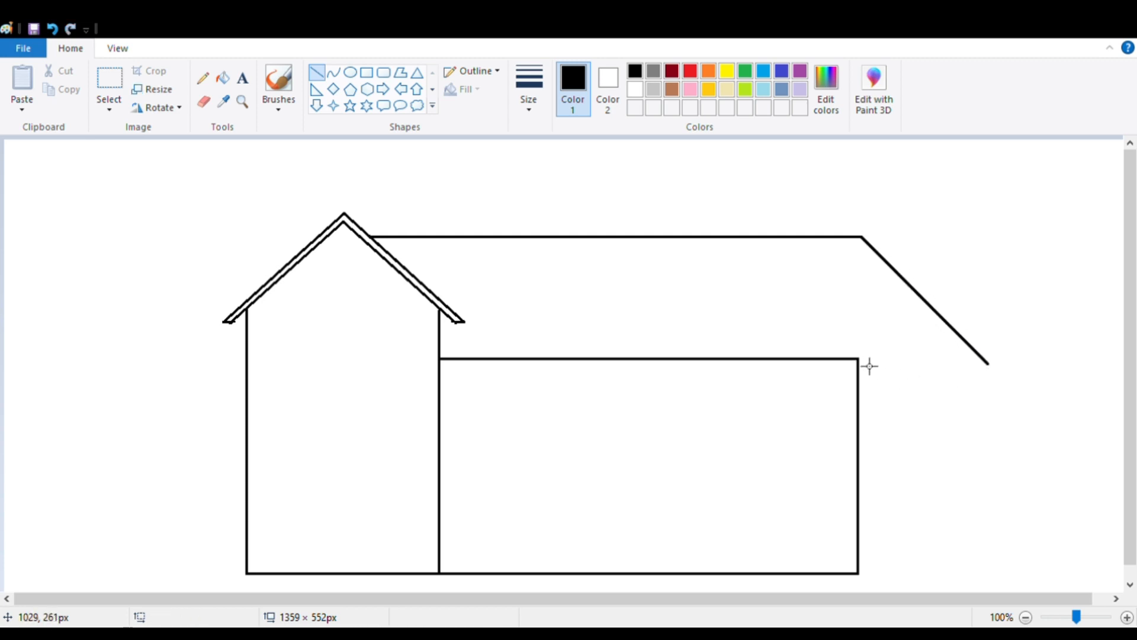
pyautogui.moveTo(870, 366)
pyautogui.mouseDown()
pyautogui.moveTo(995, 376)
pyautogui.moveTo(945, 367)
pyautogui.mouseUp()
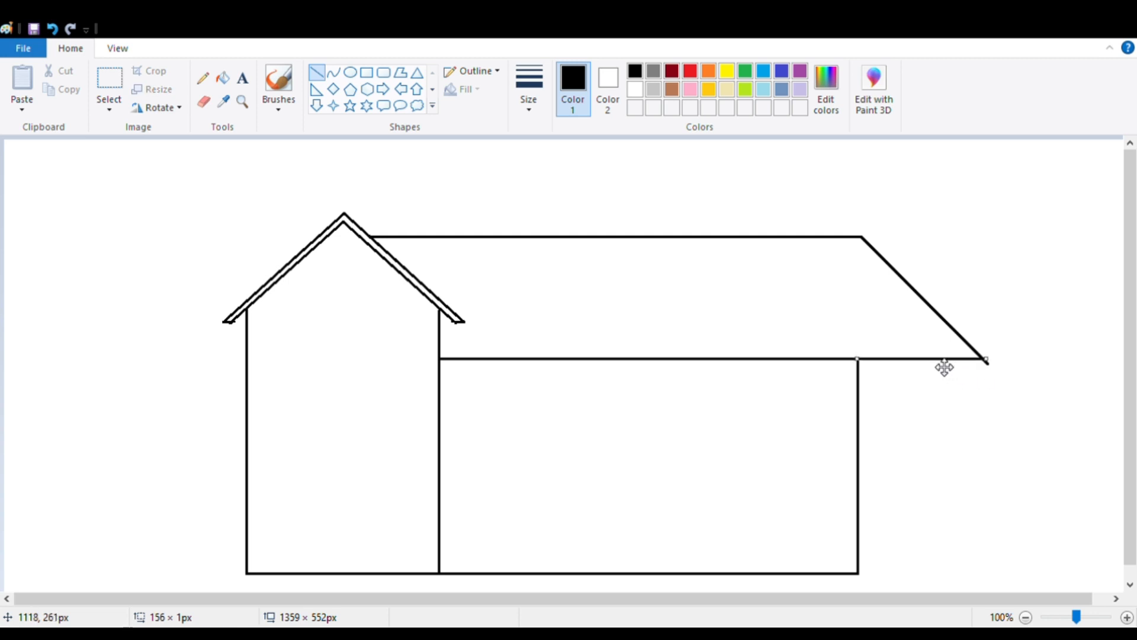
pyautogui.click(969, 398)
pyautogui.hotkey('ctrl', 'z')
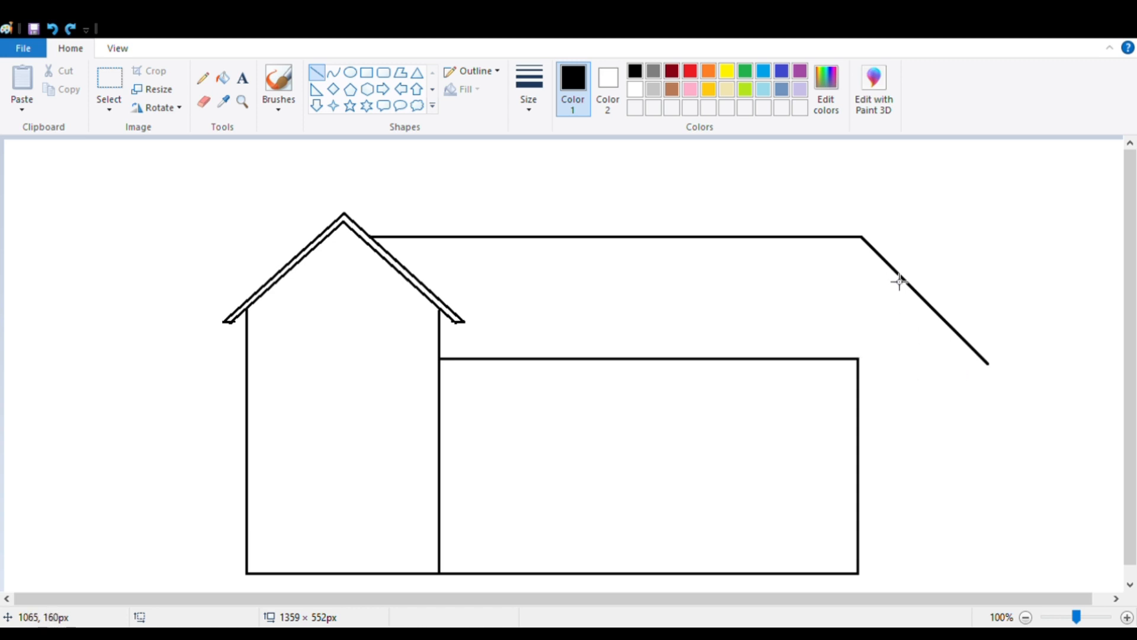
pyautogui.hotkey('ctrl', 'z')
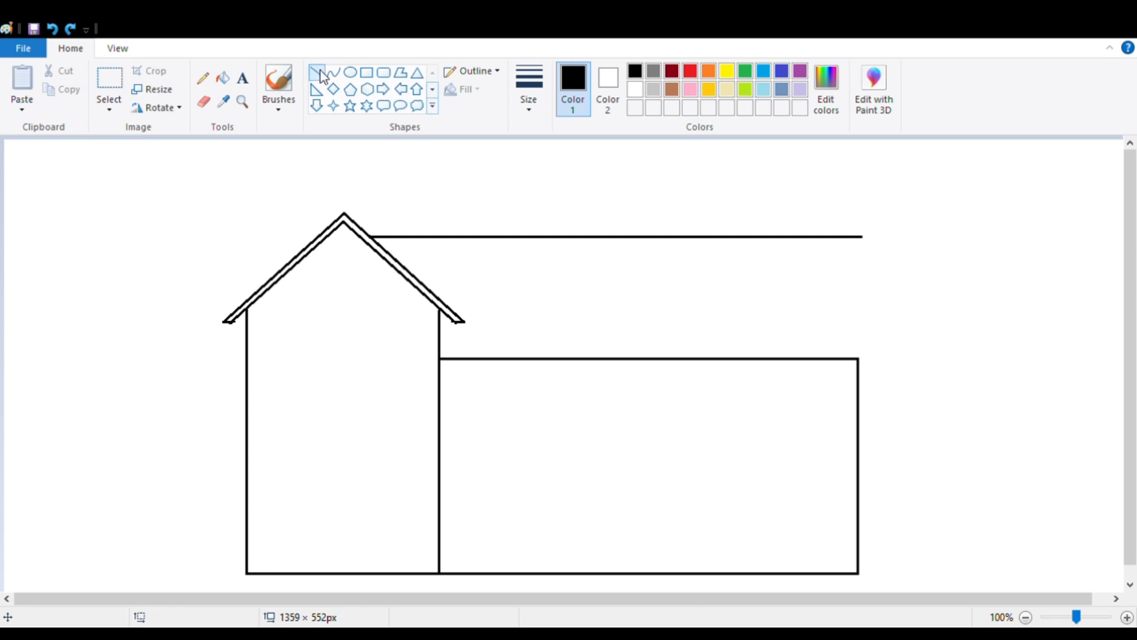
# Erase a short piece from the right end of the ridge line so it stops just inside the side rectangle's right wall.
pyautogui.click(202, 107)
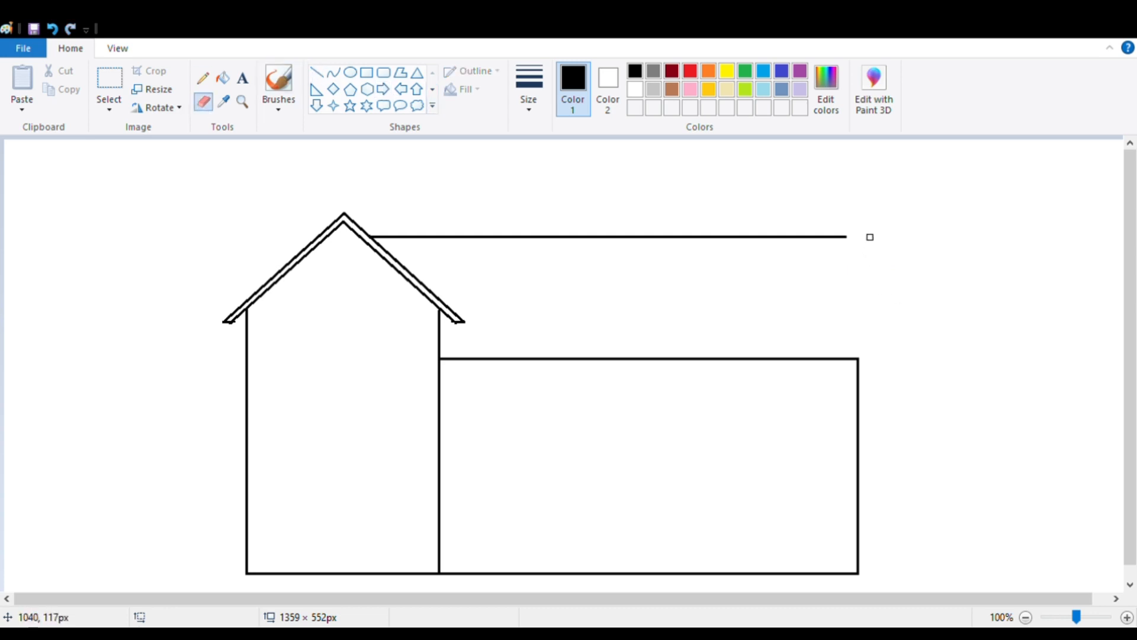
# Draw a slanted roof edge from the ridge's right end down to the side rectangle's top level and extend the eave line out to it.
pyautogui.click(317, 72)
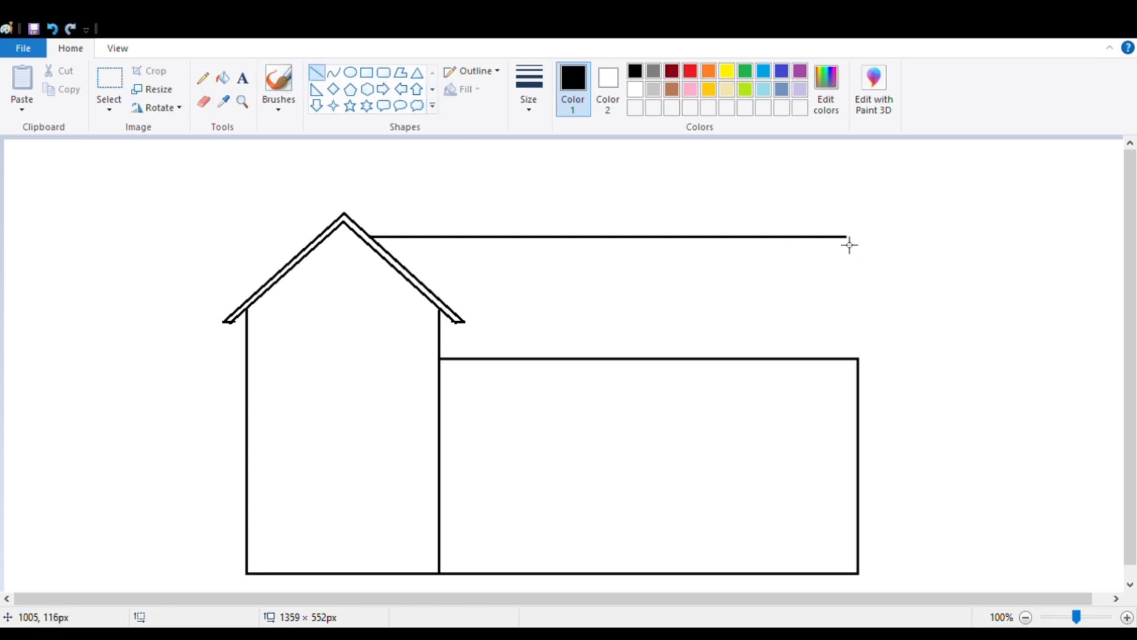
pyautogui.moveTo(846, 237); pyautogui.dragTo(929, 320)
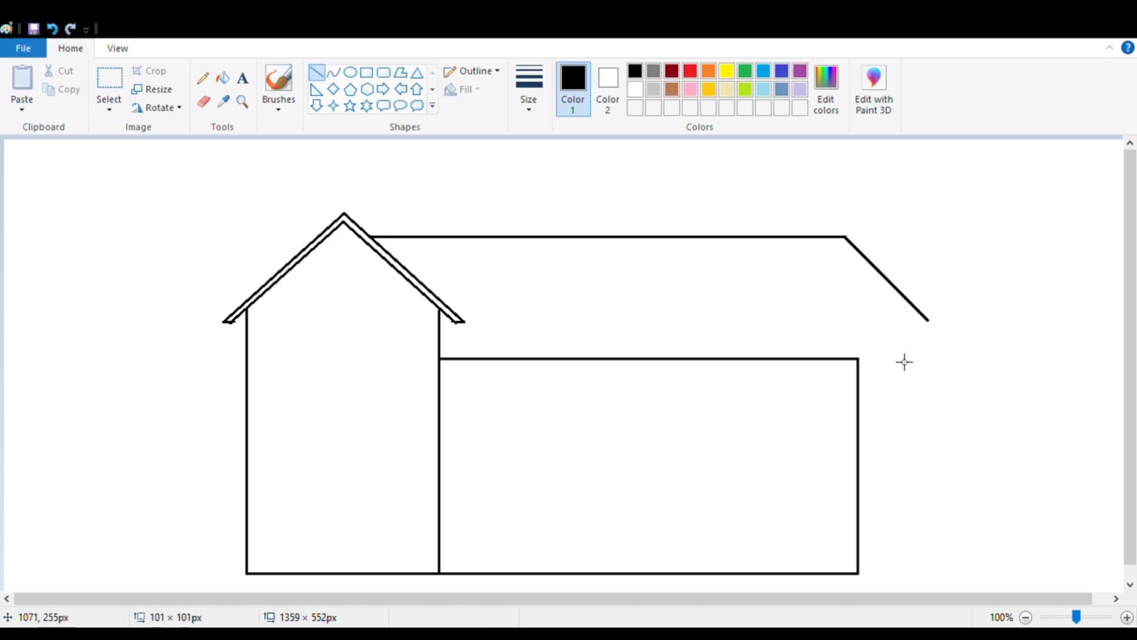
pyautogui.moveTo(905, 362); pyautogui.dragTo(927, 352)
pyautogui.moveTo(930, 355)
pyautogui.mouseDown()
pyautogui.moveTo(937, 373)
pyautogui.moveTo(931, 363)
pyautogui.mouseUp()
pyautogui.click(945, 397)
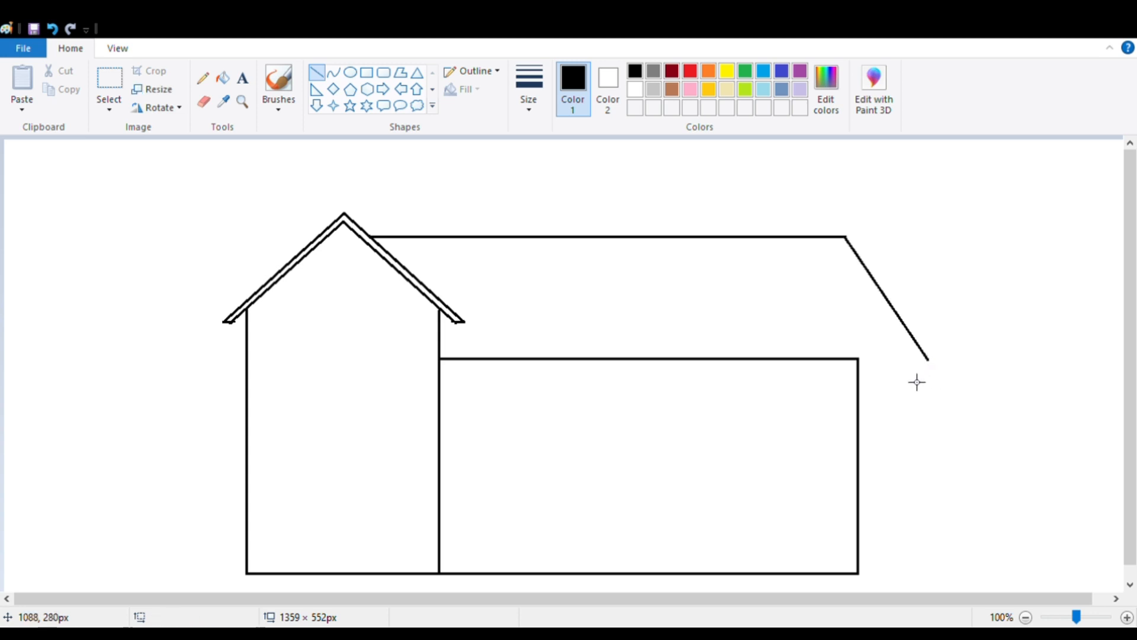
pyautogui.moveTo(867, 367); pyautogui.dragTo(937, 366)
pyautogui.click(937, 386)
pyautogui.click(204, 103)
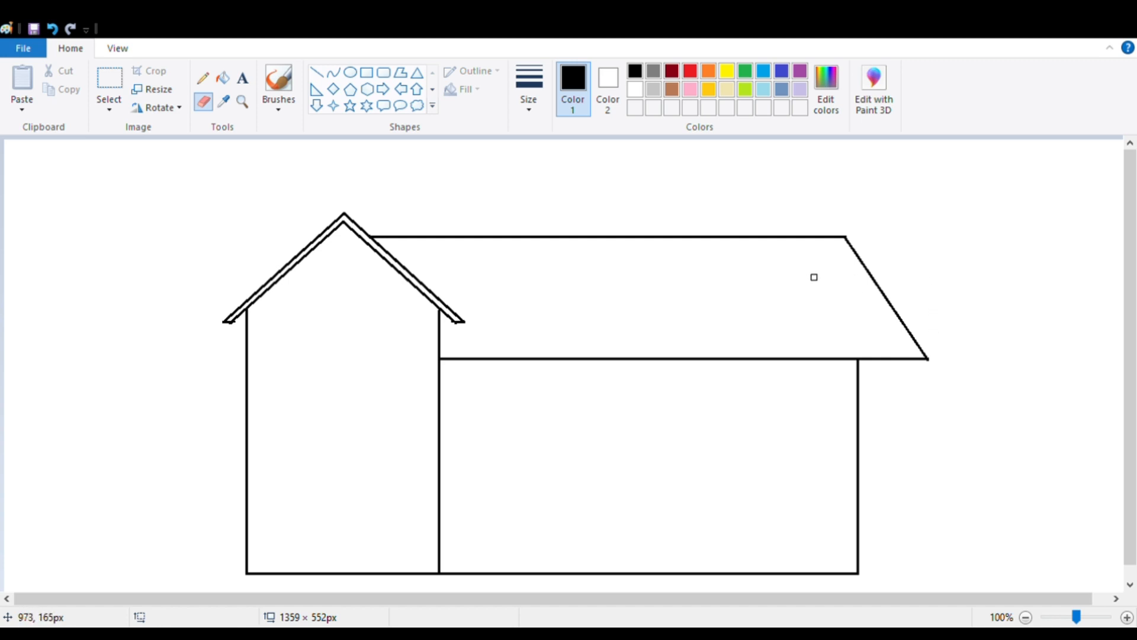
# Draw a chimney on the ridge near its right end from a narrow upright rectangle with a wider, flat rectangle as its cap.
pyautogui.click(367, 75)
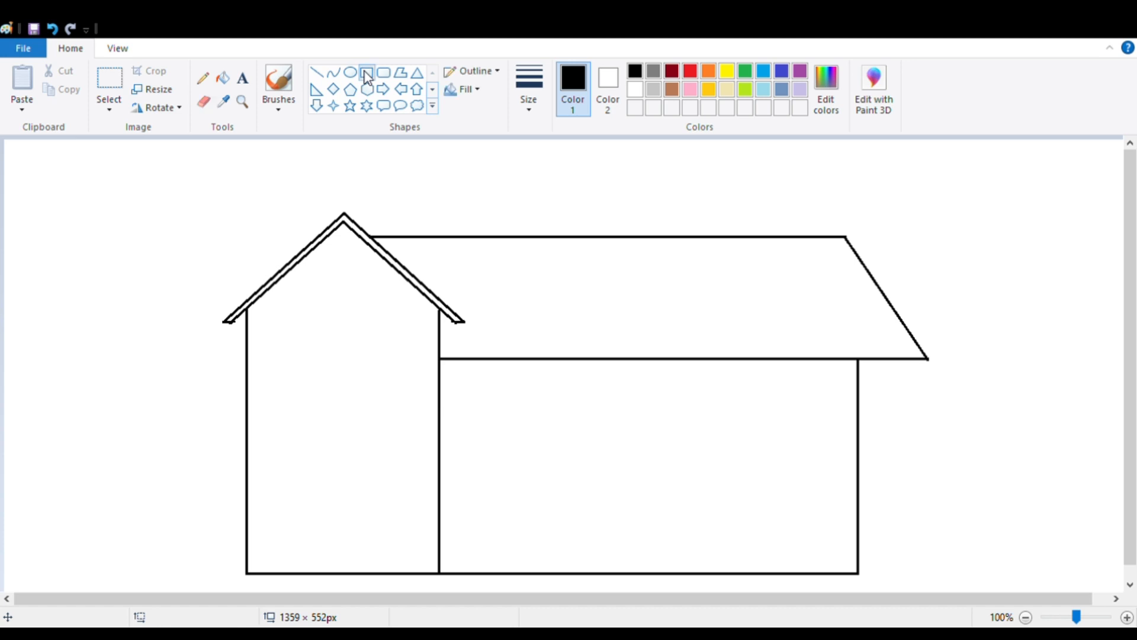
pyautogui.moveTo(772, 214); pyautogui.dragTo(800, 245)
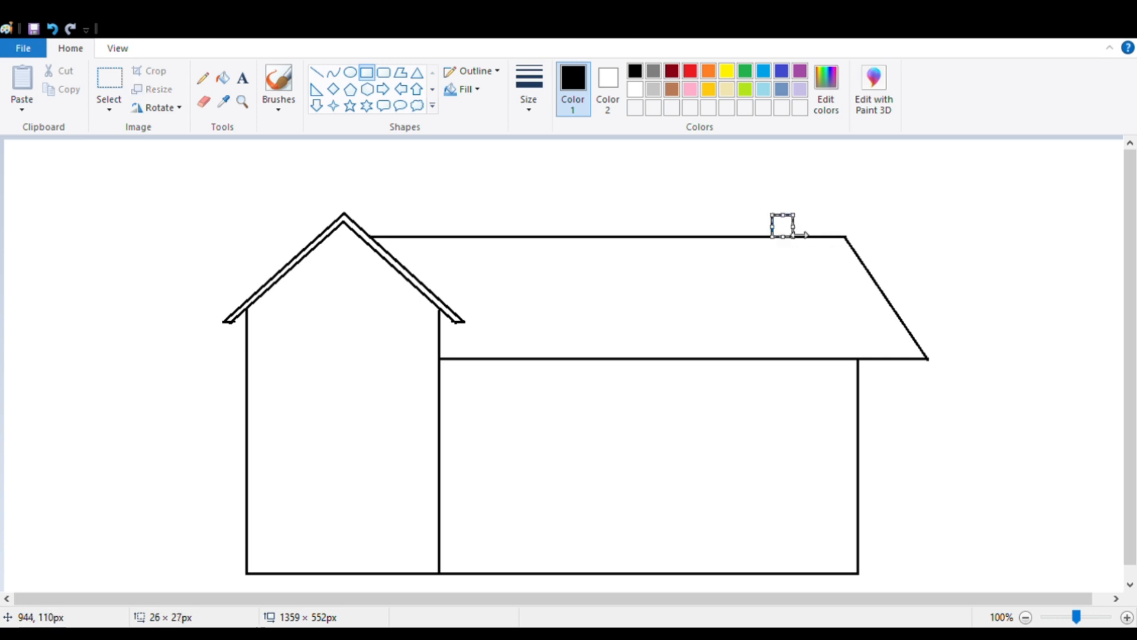
pyautogui.moveTo(793, 227)
pyautogui.mouseDown()
pyautogui.moveTo(775, 221)
pyautogui.moveTo(780, 228)
pyautogui.mouseUp()
pyautogui.press('Right')
pyautogui.press('Right')
pyautogui.press('Right')
pyautogui.press('Right')
pyautogui.press('Right')
pyautogui.press('Right')
pyautogui.press('Right')
pyautogui.press('Right')
pyautogui.press('Right')
pyautogui.press('Right')
pyautogui.press('Right')
pyautogui.press('Right')
pyautogui.press('Right')
pyautogui.press('Right')
pyautogui.press('Right')
pyautogui.press('Right')
pyautogui.press('Right')
pyautogui.press('Right')
pyautogui.press('Right')
pyautogui.click(962, 292)
pyautogui.moveTo(780, 212); pyautogui.dragTo(820, 228)
pyautogui.click(884, 235)
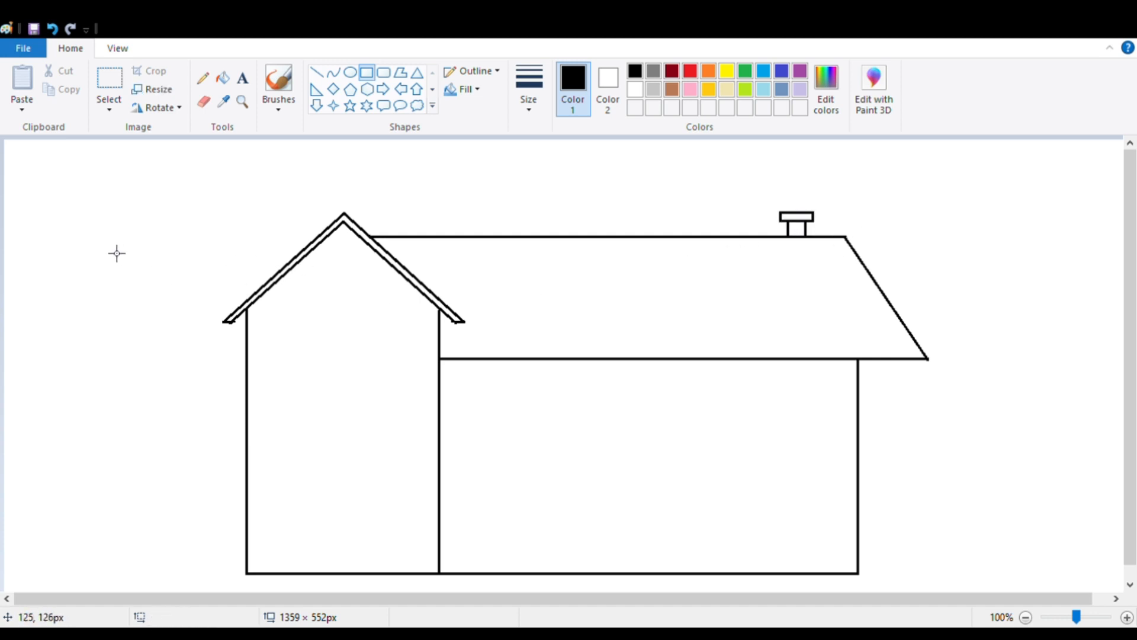
# Draw a black window rectangle in the blank area left of the house with a thin vertical divider near its middle.
pyautogui.moveTo(56, 211); pyautogui.dragTo(146, 276)
pyautogui.click(124, 321)
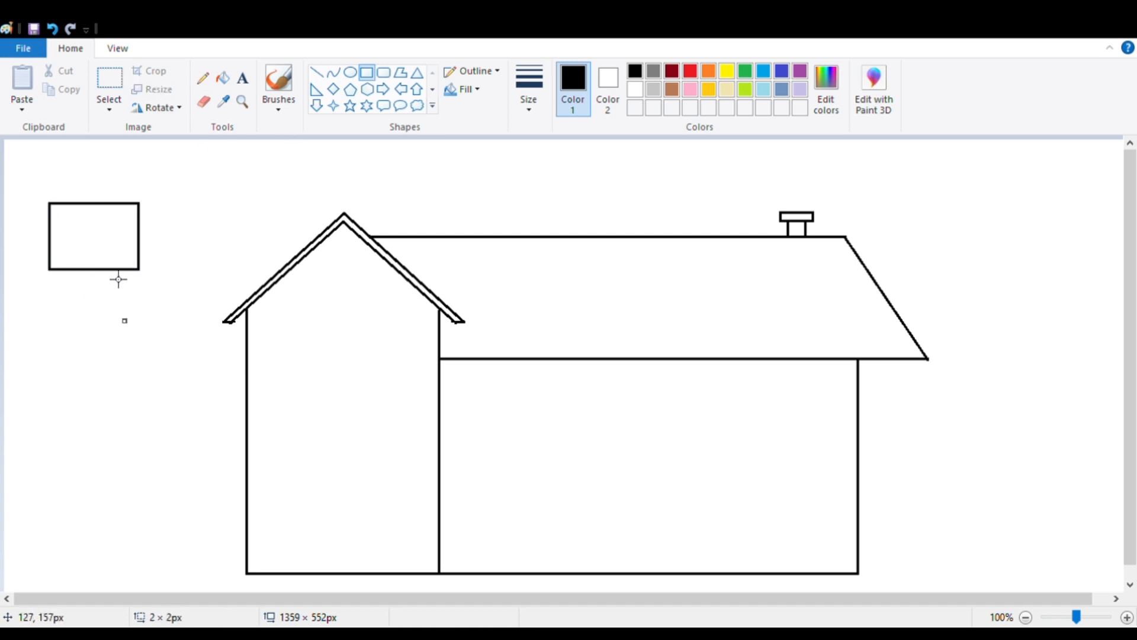
pyautogui.hotkey('ctrl', 'z')
pyautogui.moveTo(100, 211); pyautogui.dragTo(99, 275)
pyautogui.click(94, 300)
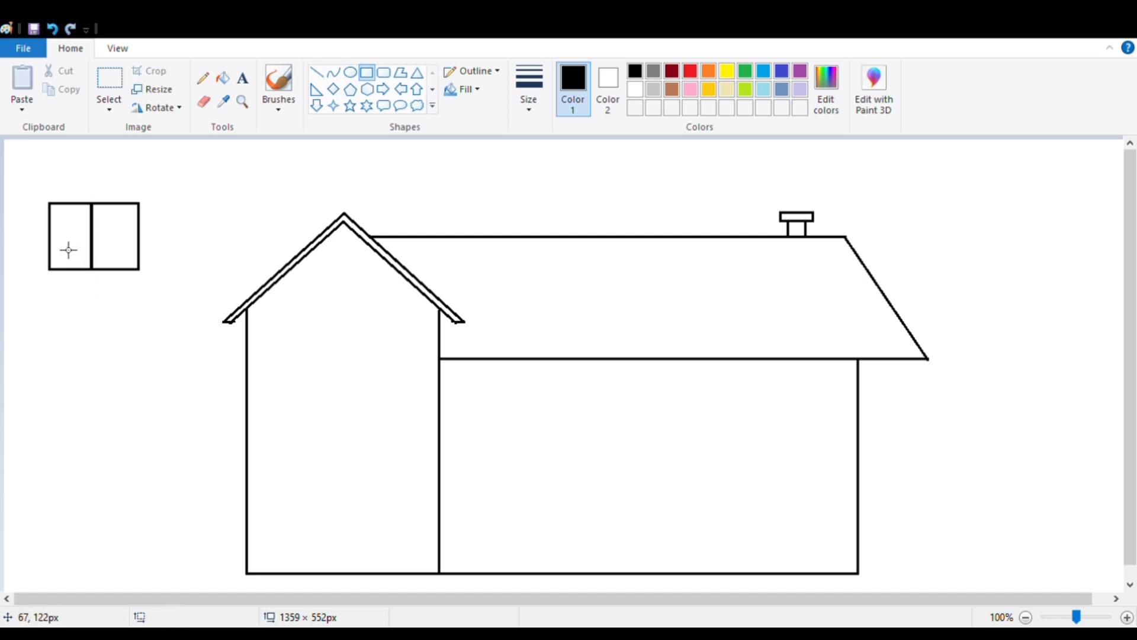
# Redo the window's dividers as a centred vertical bar and a horizontal bar that split it into four panes.
pyautogui.moveTo(50, 237); pyautogui.dragTo(139, 238)
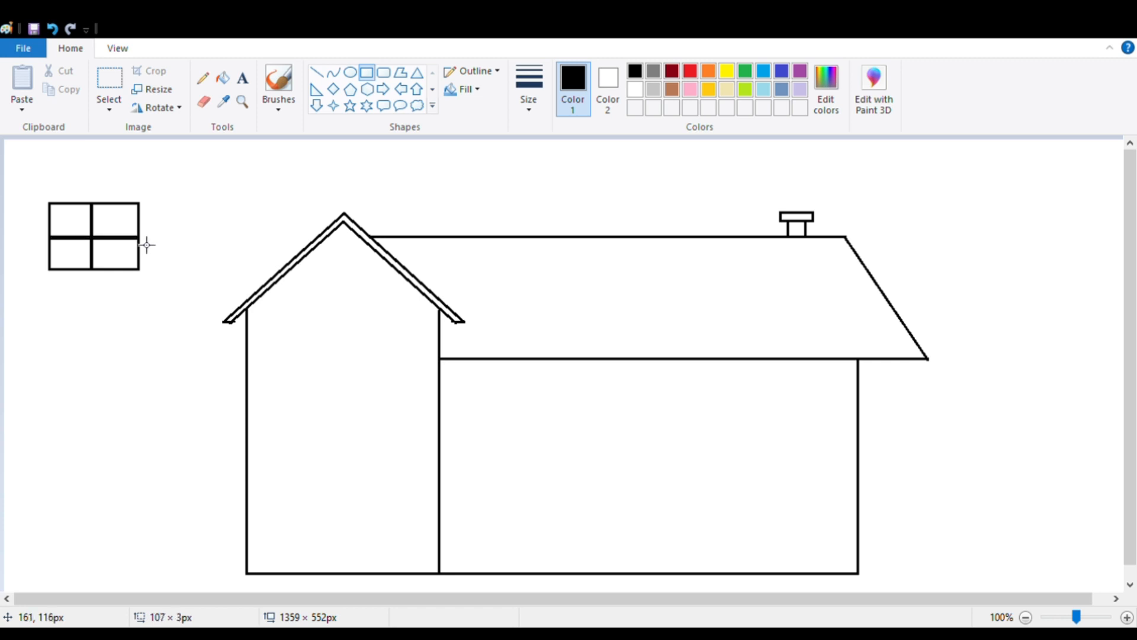
pyautogui.click(100, 317)
pyautogui.hotkey('ctrl', 'z')
pyautogui.hotkey('ctrl', 'z')
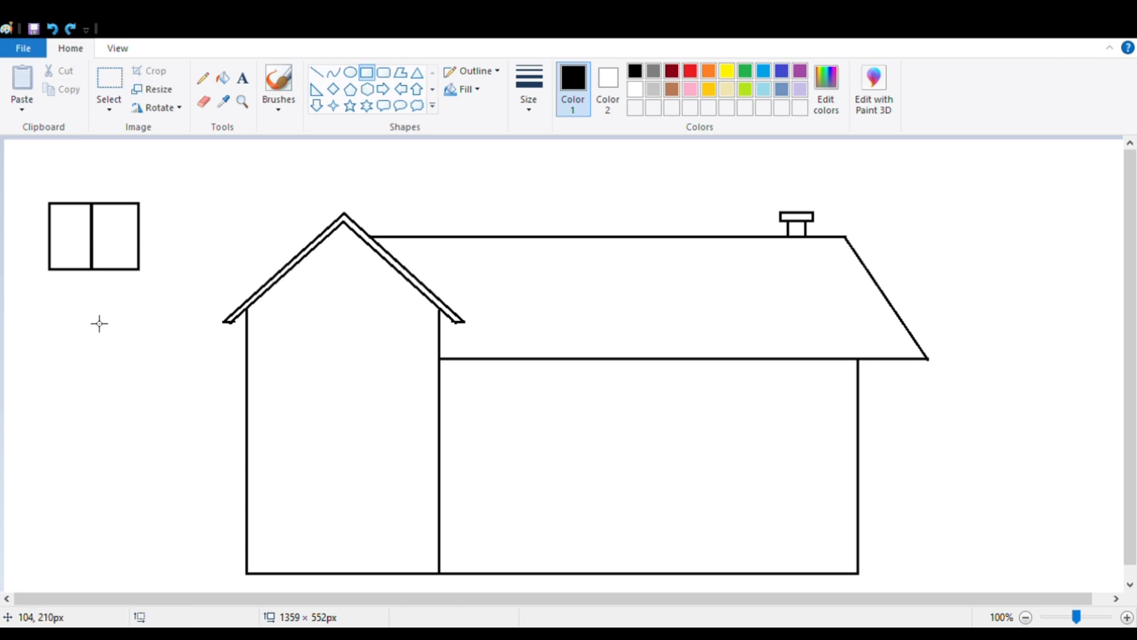
pyautogui.moveTo(95, 203); pyautogui.dragTo(142, 248)
pyautogui.click(93, 298)
pyautogui.click(119, 321)
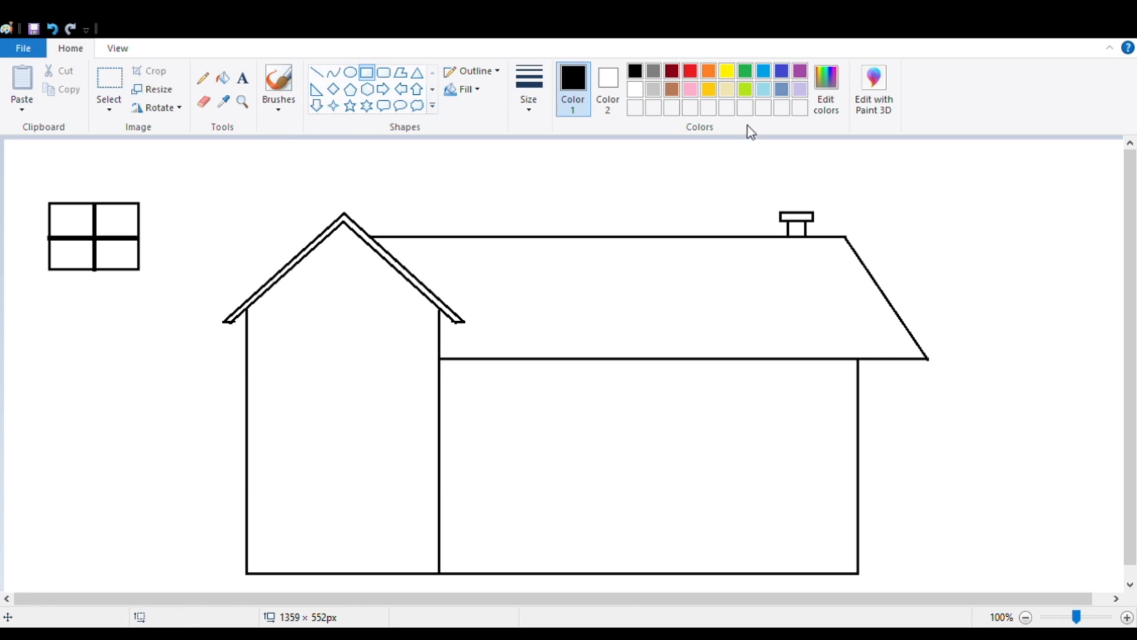
# Fill the window's four panes with light turquoise.
pyautogui.click(763, 89)
pyautogui.click(223, 78)
pyautogui.click(118, 220)
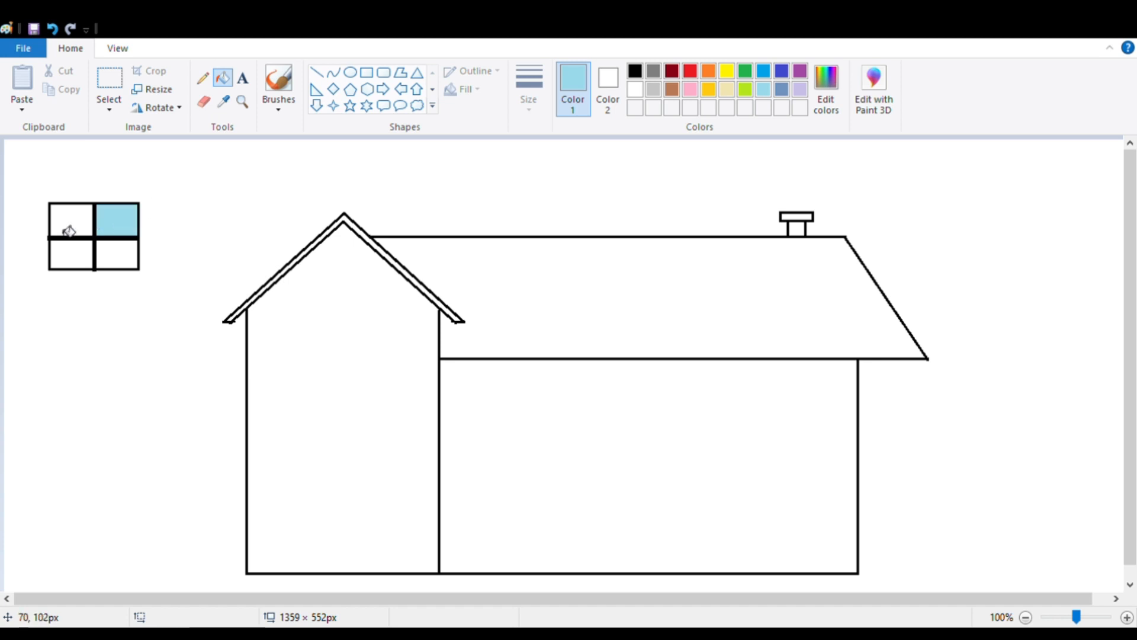
pyautogui.click(69, 231)
pyautogui.click(68, 258)
pyautogui.click(114, 266)
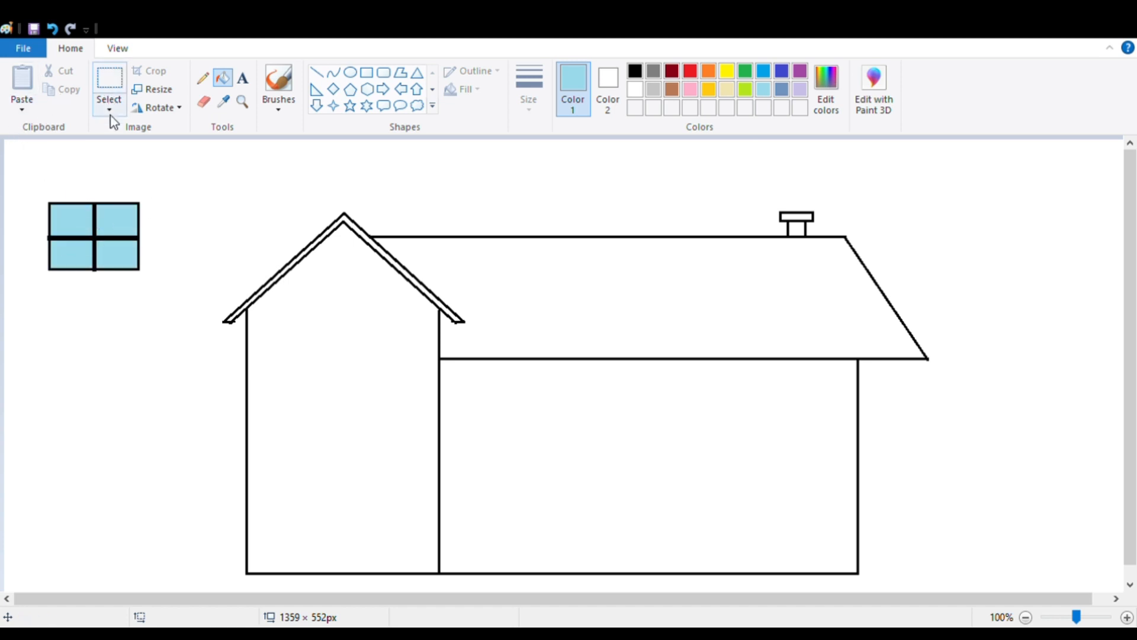
# Select the finished window and move it into the gabled front section, below the roof.
pyautogui.click(109, 82)
pyautogui.moveTo(33, 201); pyautogui.dragTo(170, 292)
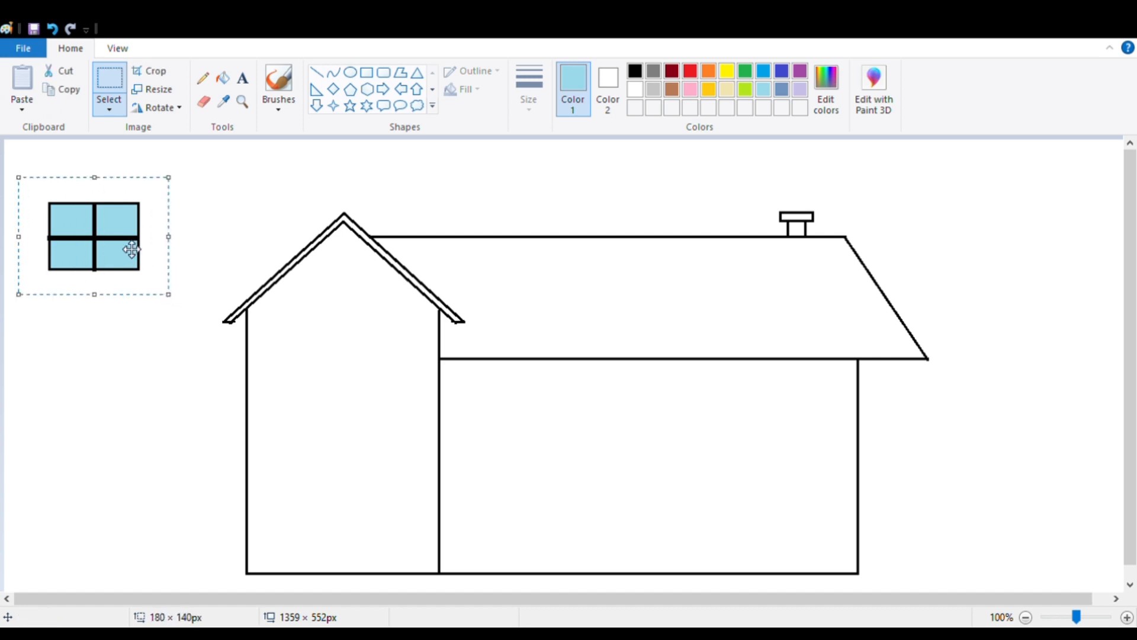
pyautogui.moveTo(132, 248); pyautogui.dragTo(378, 365)
pyautogui.click(166, 292)
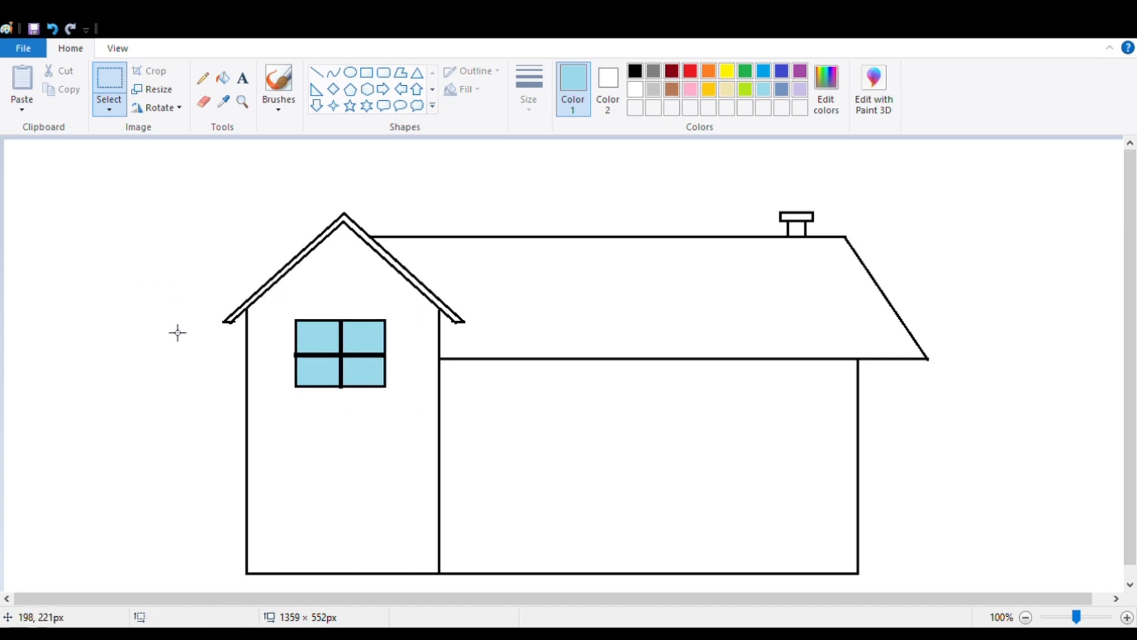
# Undo the window's move, pane fills, dividers and frame until the whole window is removed.
pyautogui.hotkey('ctrl', 'z')
pyautogui.hotkey('ctrl', 'z')
pyautogui.hotkey('ctrl', 'z')
pyautogui.hotkey('ctrl', 'z')
pyautogui.hotkey('ctrl', 'z')
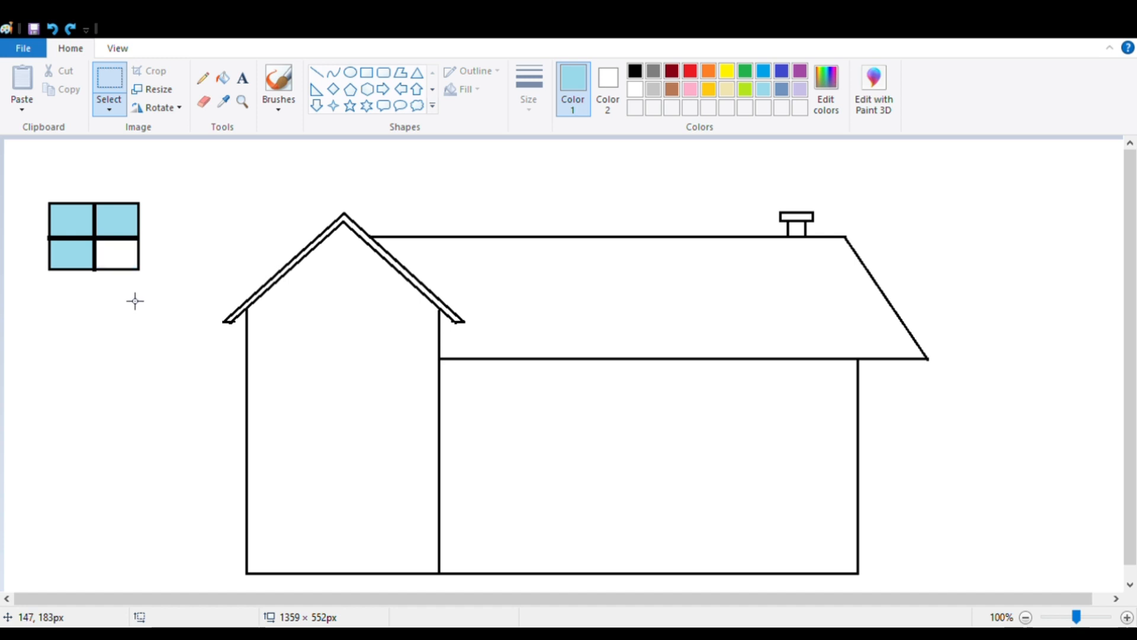
pyautogui.hotkey('ctrl', 'z')
pyautogui.hotkey('ctrl', 'z')
pyautogui.hotkey('ctrl', 'z')
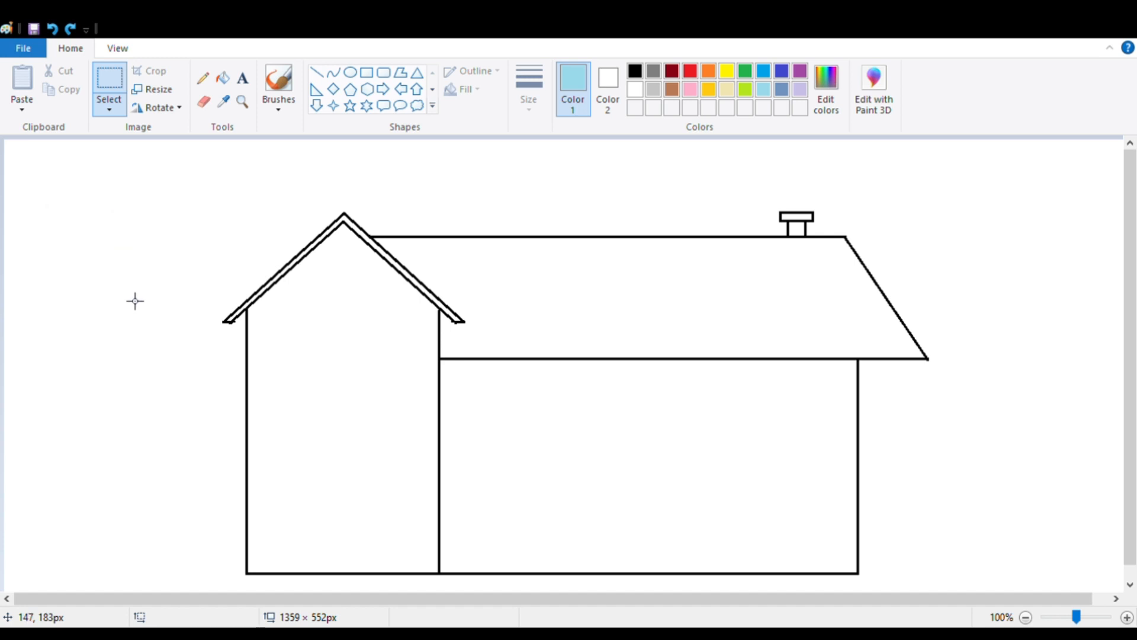
# Draw a smaller black window rectangle left of the house and split it into four panes with a vertical and a horizontal bar.
pyautogui.click(367, 72)
pyautogui.moveTo(66, 230); pyautogui.dragTo(114, 287)
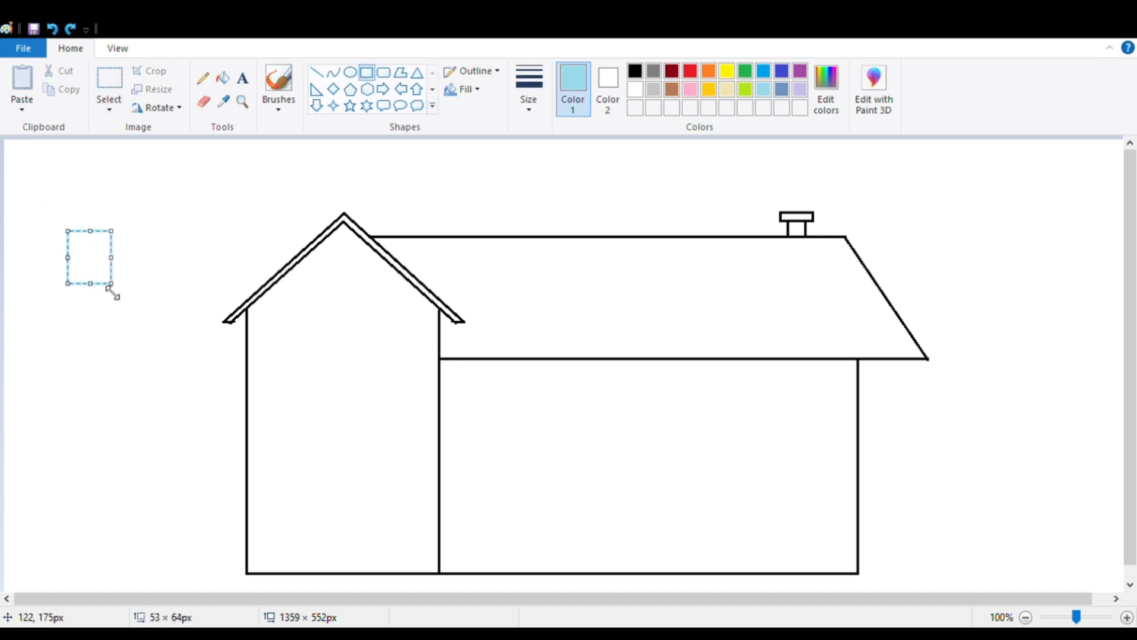
pyautogui.hotkey('ctrl', 'z')
pyautogui.click(634, 70)
pyautogui.moveTo(54, 236); pyautogui.dragTo(135, 296)
pyautogui.click(101, 348)
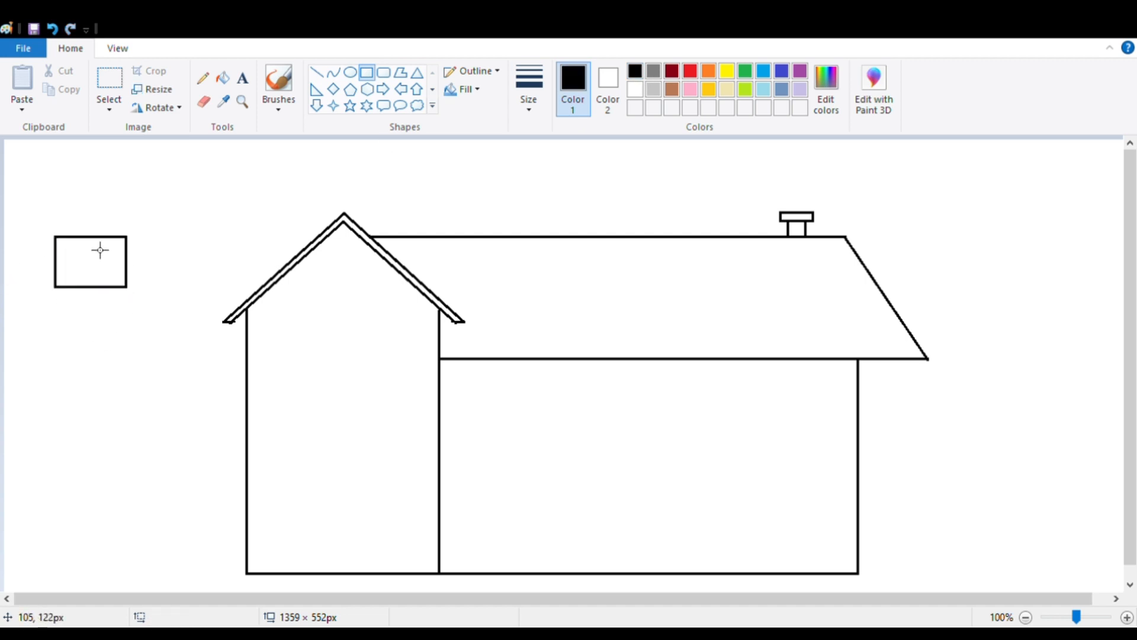
pyautogui.moveTo(98, 245); pyautogui.dragTo(131, 271)
pyautogui.click(99, 323)
pyautogui.click(109, 334)
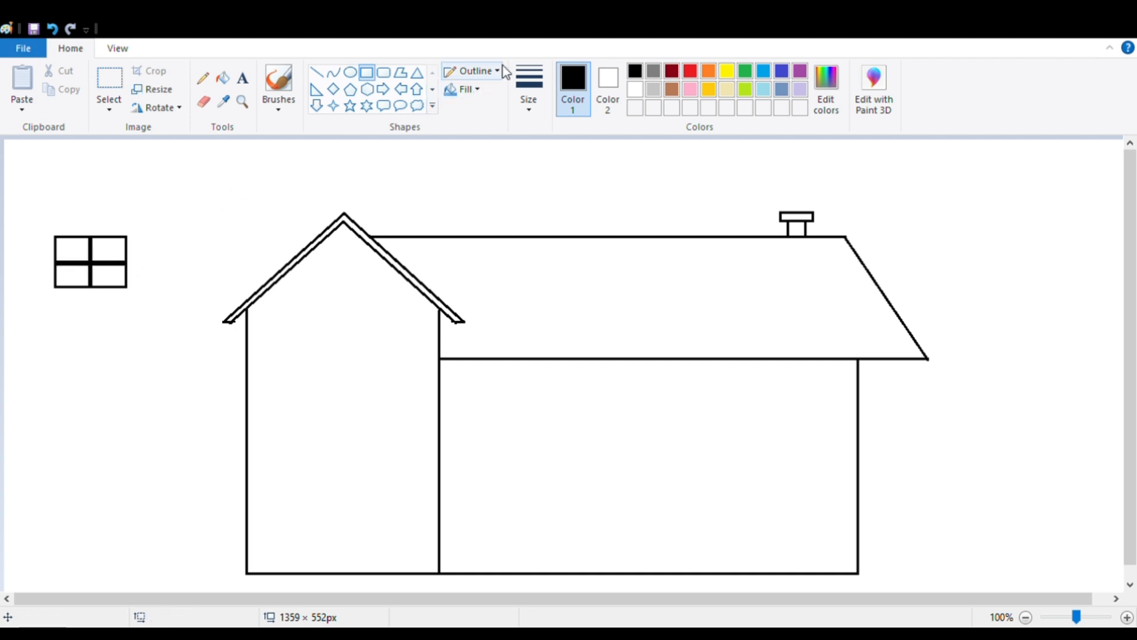
# Fill the small window's four panes with light turquoise and move it to the upper part of the front section, centred under the gable.
pyautogui.click(764, 89)
pyautogui.click(223, 78)
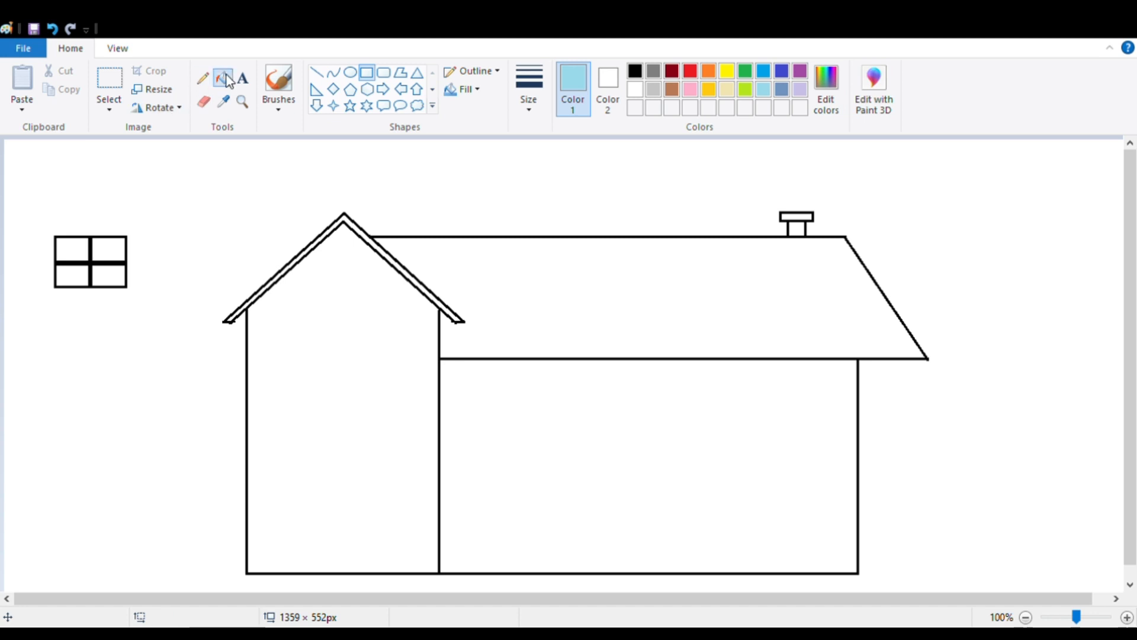
pyautogui.click(108, 249)
pyautogui.click(72, 249)
pyautogui.click(72, 276)
pyautogui.click(98, 280)
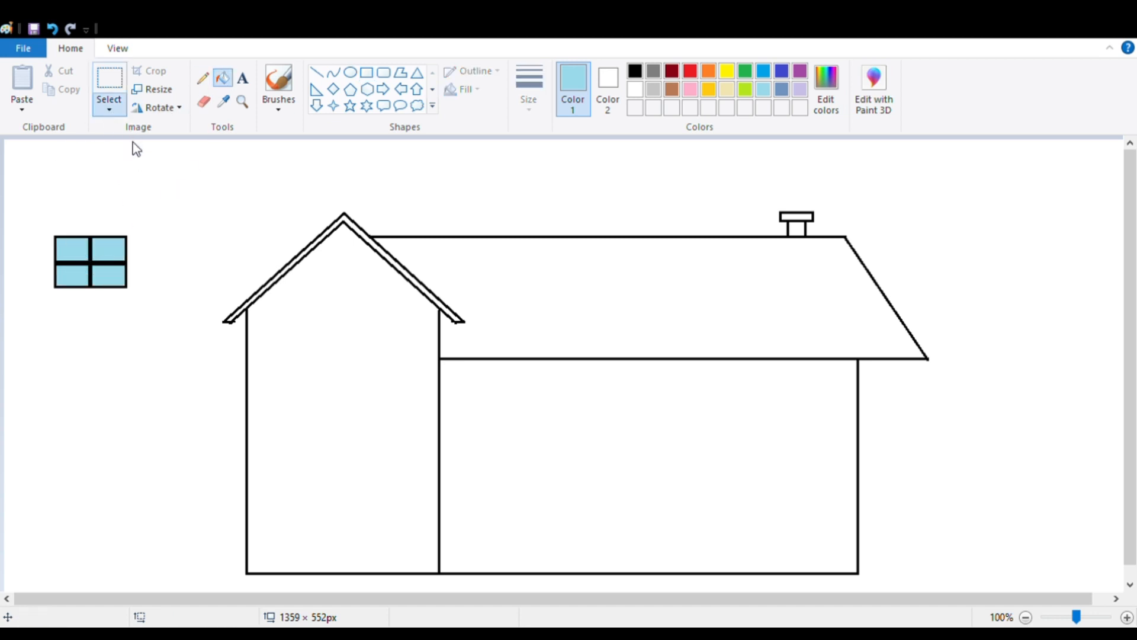
pyautogui.moveTo(47, 208); pyautogui.dragTo(371, 333)
pyautogui.click(71, 345)
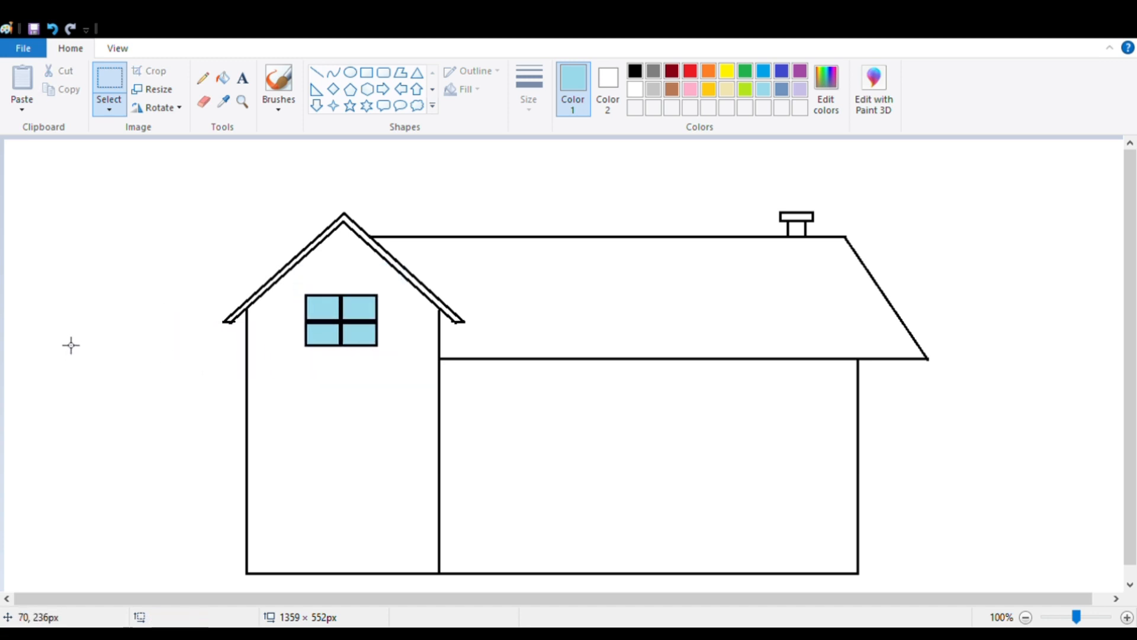
# Draw a black rectangle about 162 × 83 px left of the house for a wide lower window.
pyautogui.click(635, 71)
pyautogui.click(366, 73)
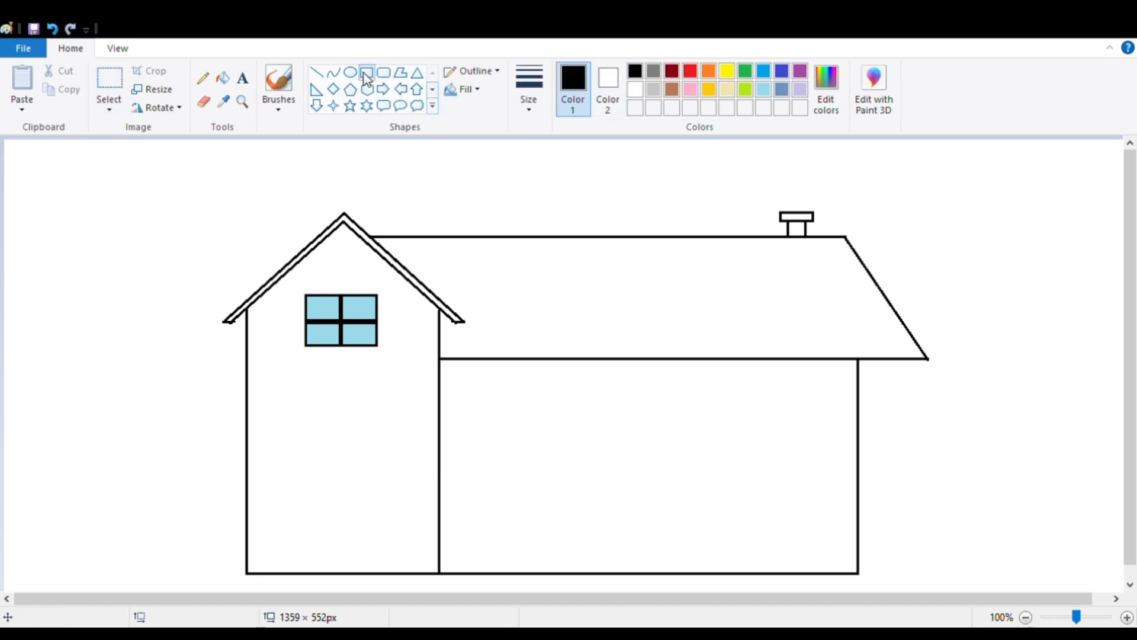
pyautogui.moveTo(60, 239)
pyautogui.mouseDown()
pyautogui.moveTo(73, 295)
pyautogui.moveTo(203, 318)
pyautogui.moveTo(154, 330)
pyautogui.moveTo(133, 410)
pyautogui.mouseUp()
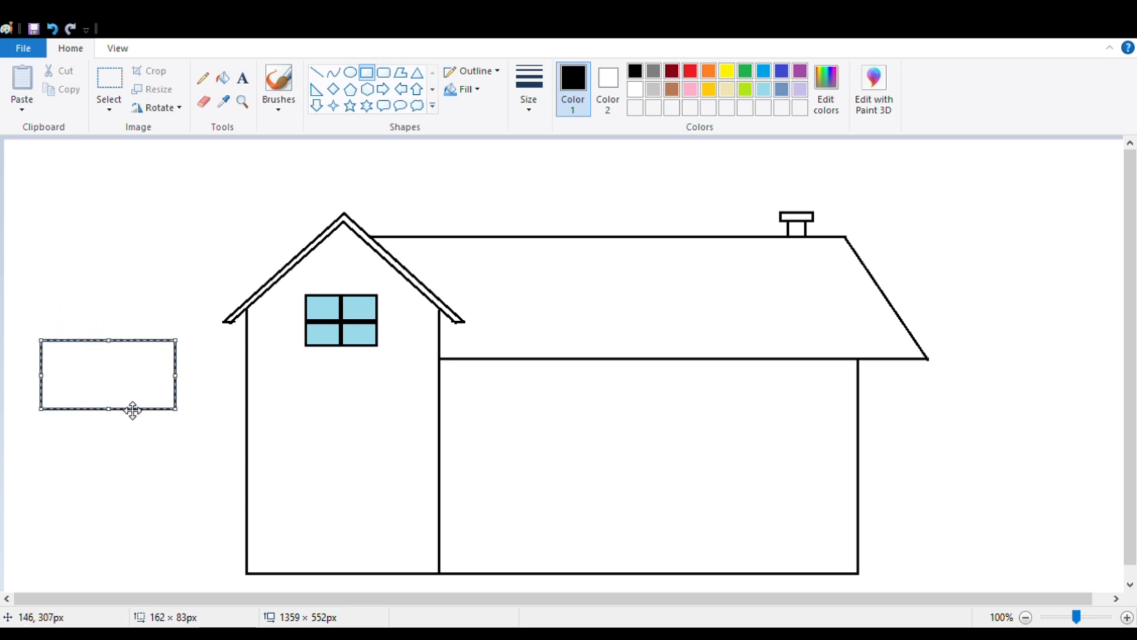
pyautogui.click(30, 371)
# Draw an outer frame rectangle around the wide window and adjust its edges to an even border, about 173 × 95 px.
pyautogui.moveTo(30, 330); pyautogui.dragTo(183, 416)
pyautogui.moveTo(109, 335); pyautogui.dragTo(110, 342)
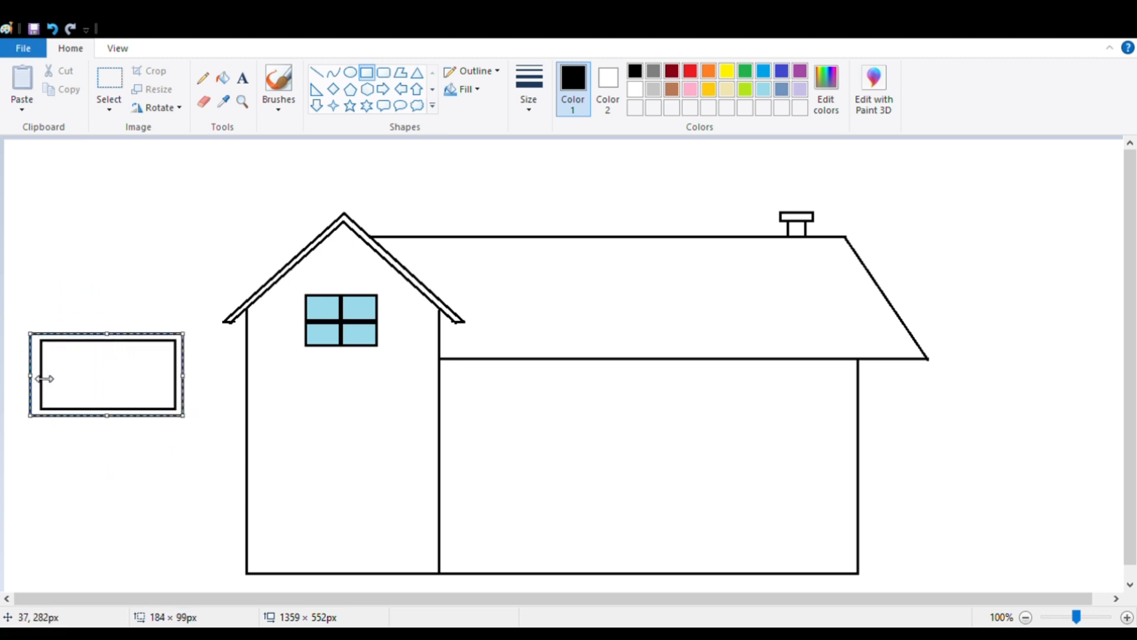
pyautogui.moveTo(45, 378); pyautogui.dragTo(47, 378)
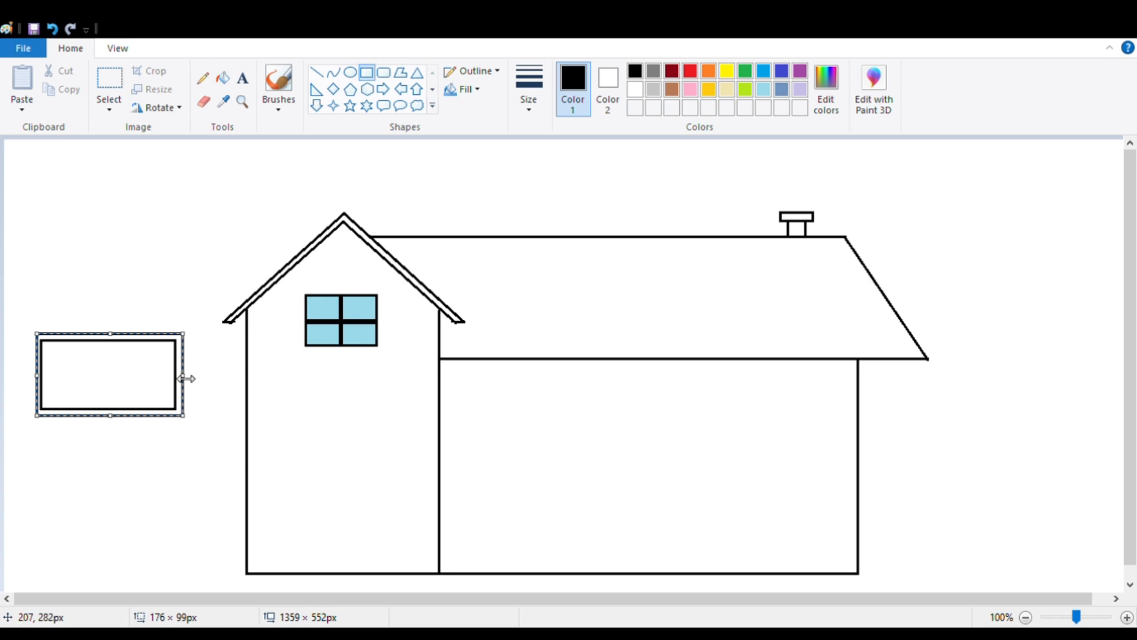
pyautogui.moveTo(183, 378); pyautogui.dragTo(184, 382)
pyautogui.moveTo(110, 421); pyautogui.dragTo(109, 423)
pyautogui.moveTo(118, 345); pyautogui.dragTo(120, 343)
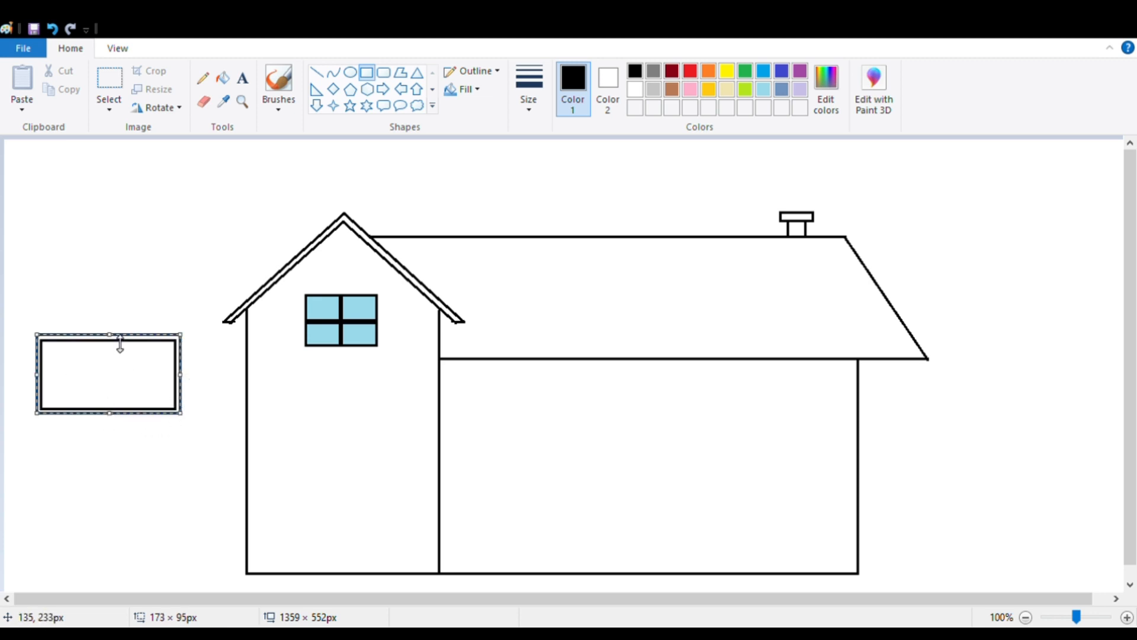
pyautogui.click(109, 461)
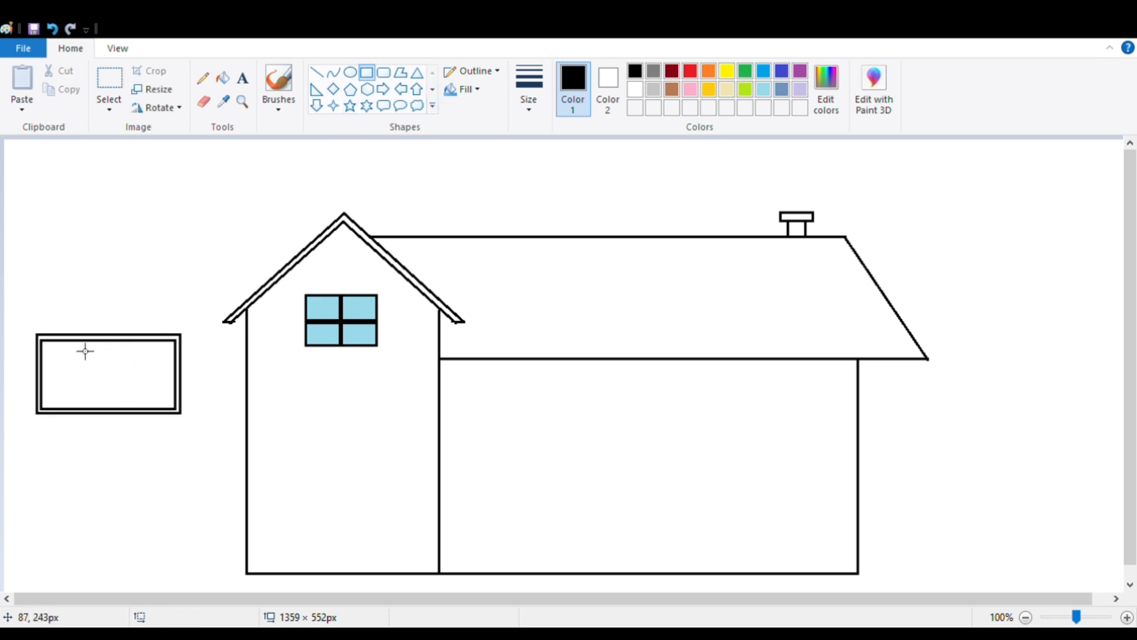
# Add three thin vertical dividers inside the wide window's inner rectangle to split it into four panes.
pyautogui.moveTo(89, 350); pyautogui.dragTo(87, 417)
pyautogui.click(96, 423)
pyautogui.moveTo(122, 350); pyautogui.dragTo(119, 416)
pyautogui.click(106, 452)
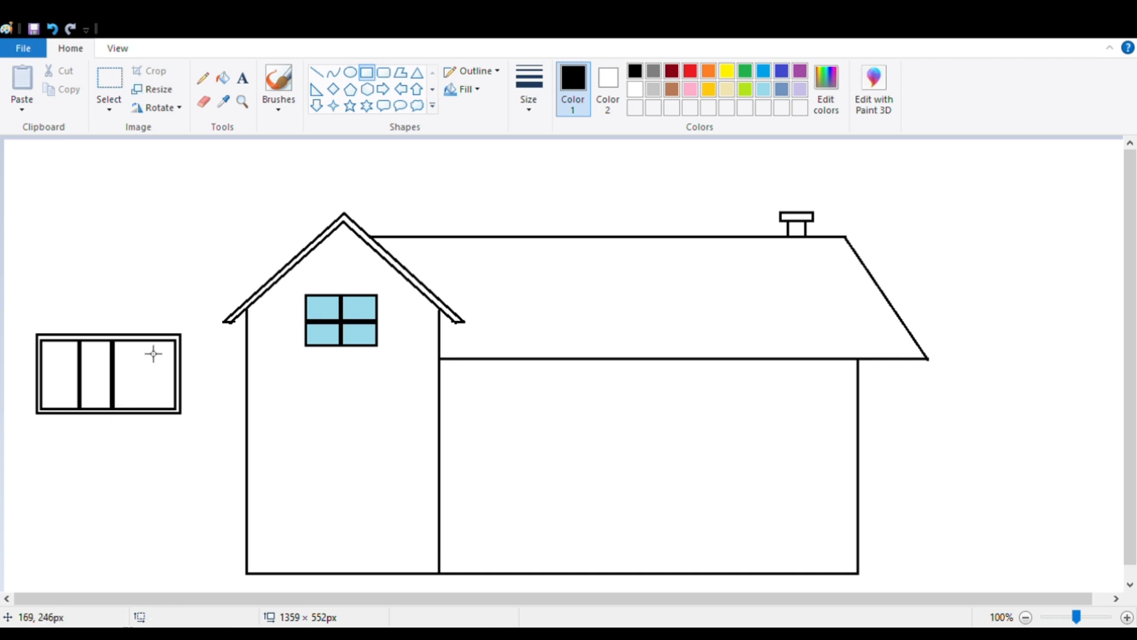
pyautogui.moveTo(145, 342); pyautogui.dragTo(151, 416)
pyautogui.click(135, 443)
# Select the wide window and move it into the front section, centred below the small window.
pyautogui.click(109, 111)
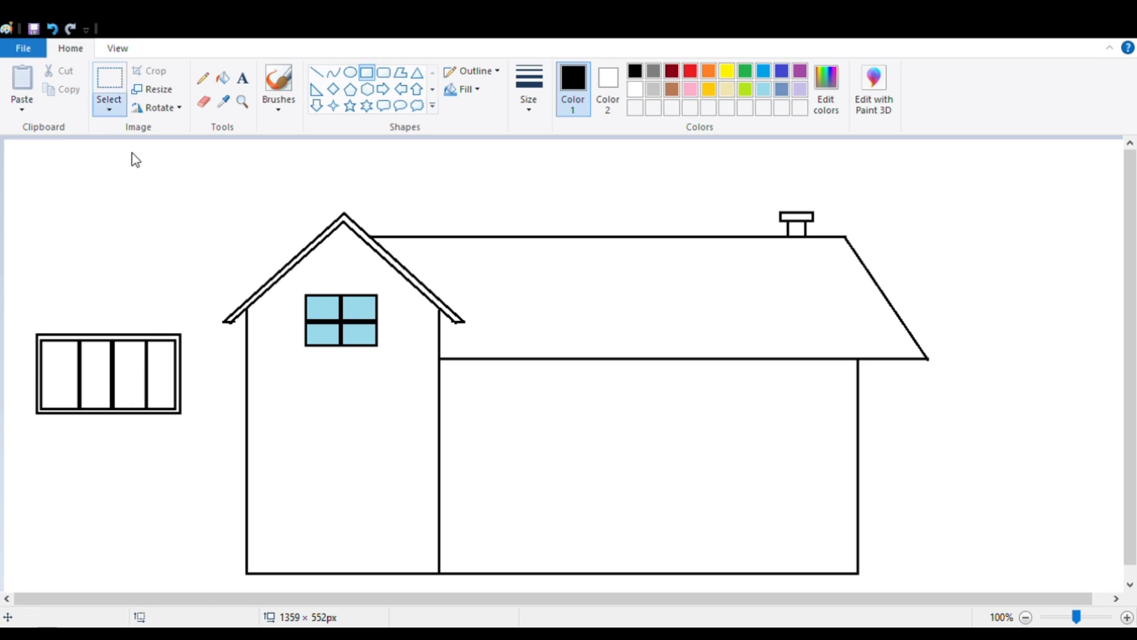
pyautogui.moveTo(20, 316); pyautogui.dragTo(197, 453)
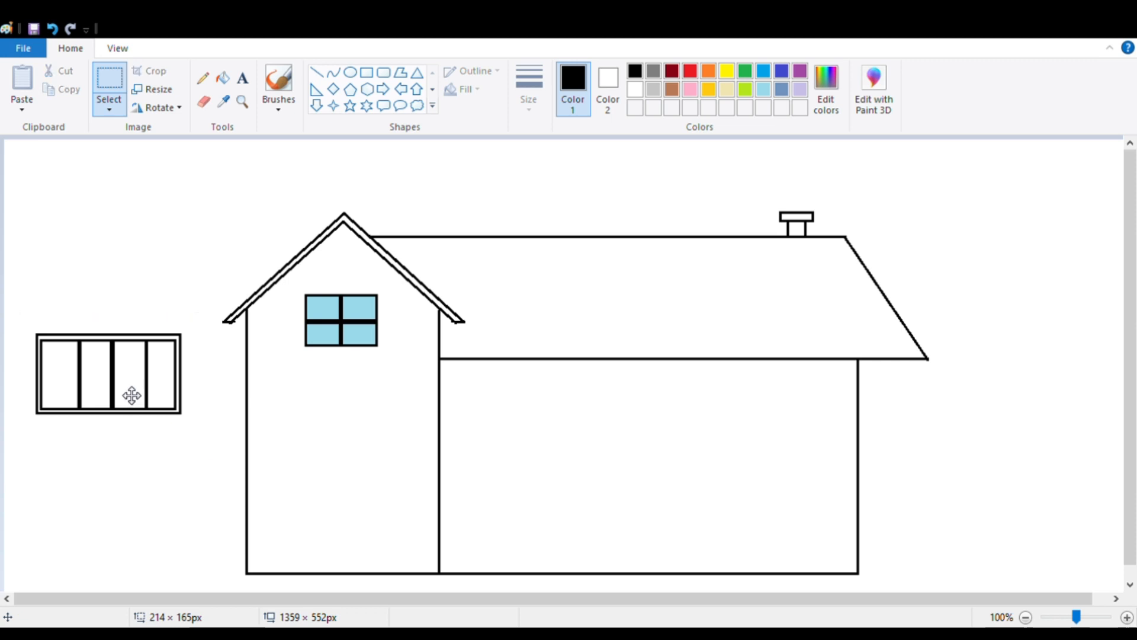
pyautogui.moveTo(132, 393); pyautogui.dragTo(366, 454)
pyautogui.click(181, 424)
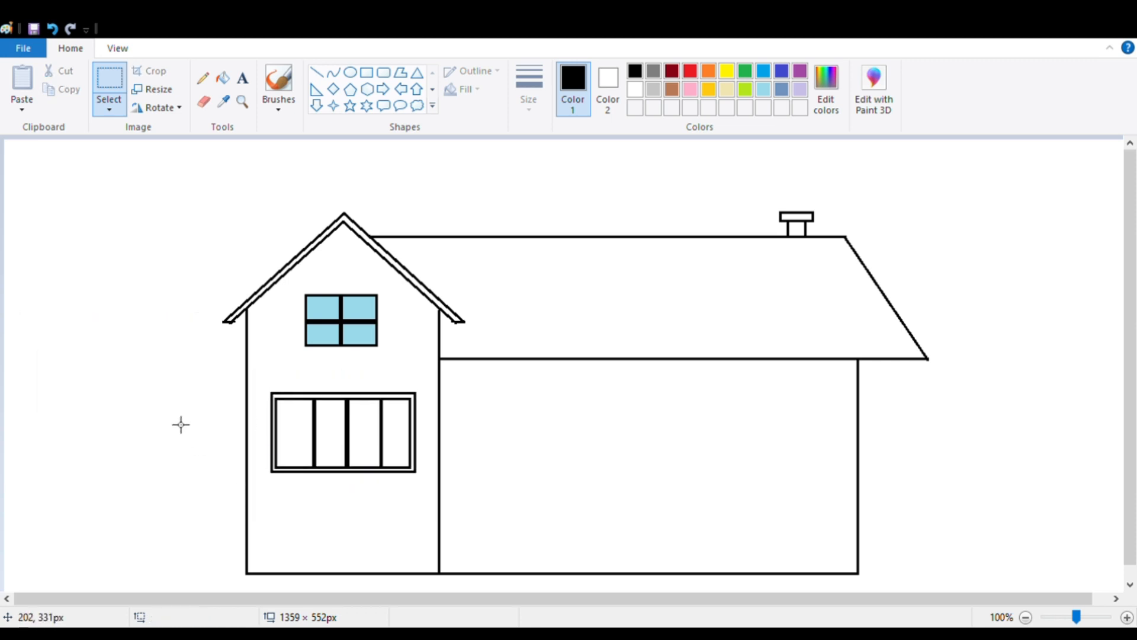
# Fill the wide window's four panes with light turquoise and its surrounding frame with dark red.
pyautogui.click(763, 89)
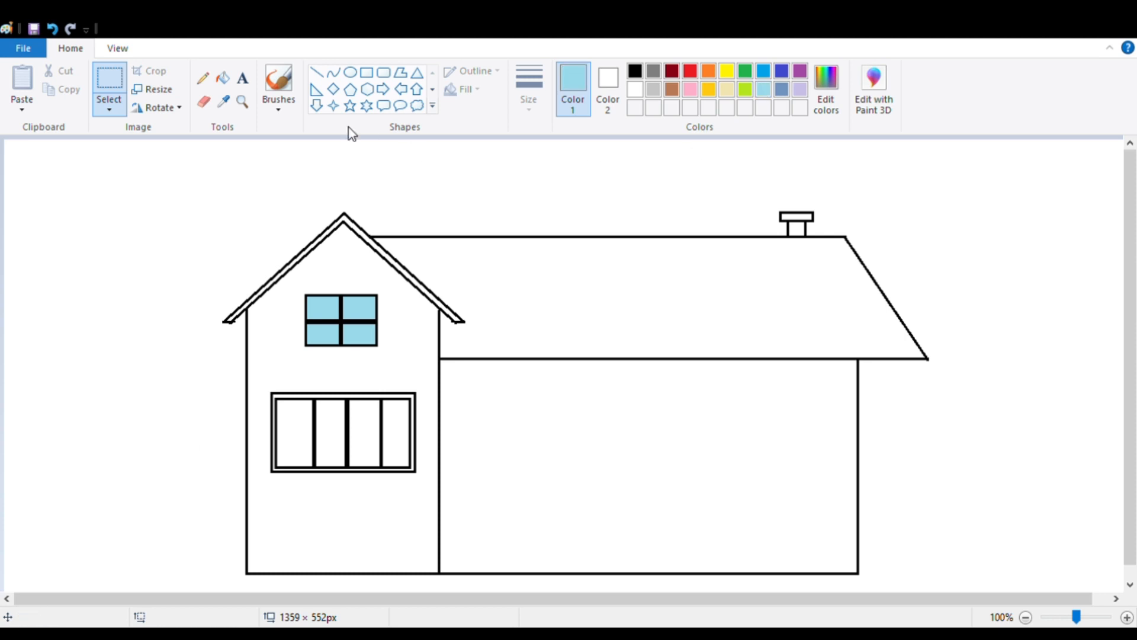
pyautogui.click(223, 77)
pyautogui.click(305, 427)
pyautogui.click(332, 431)
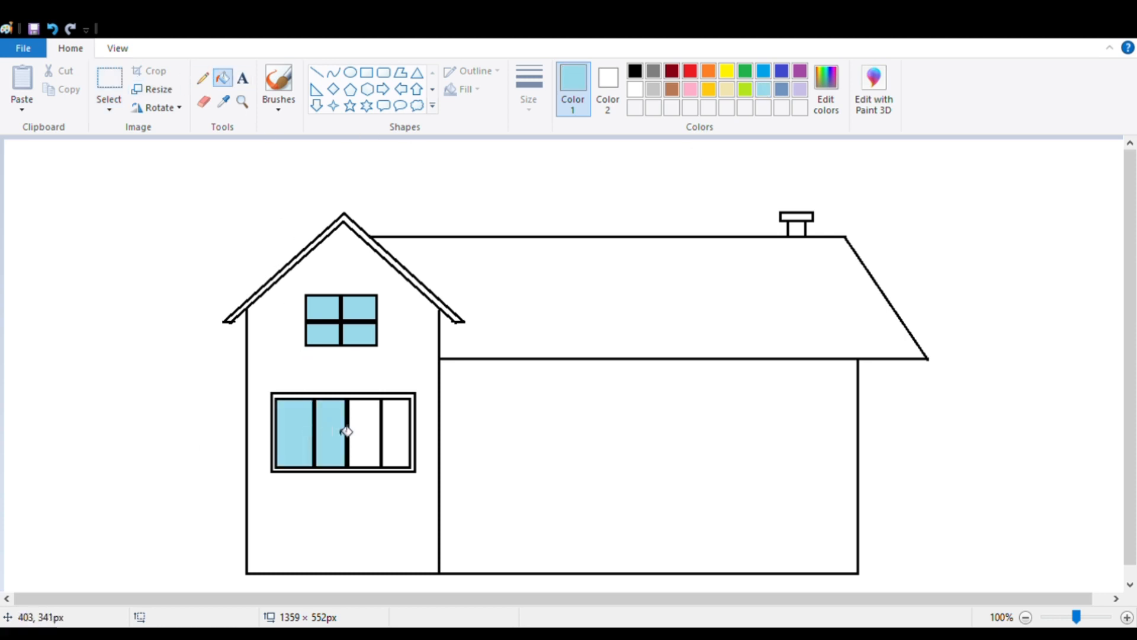
pyautogui.click(364, 436)
pyautogui.click(394, 432)
pyautogui.click(671, 71)
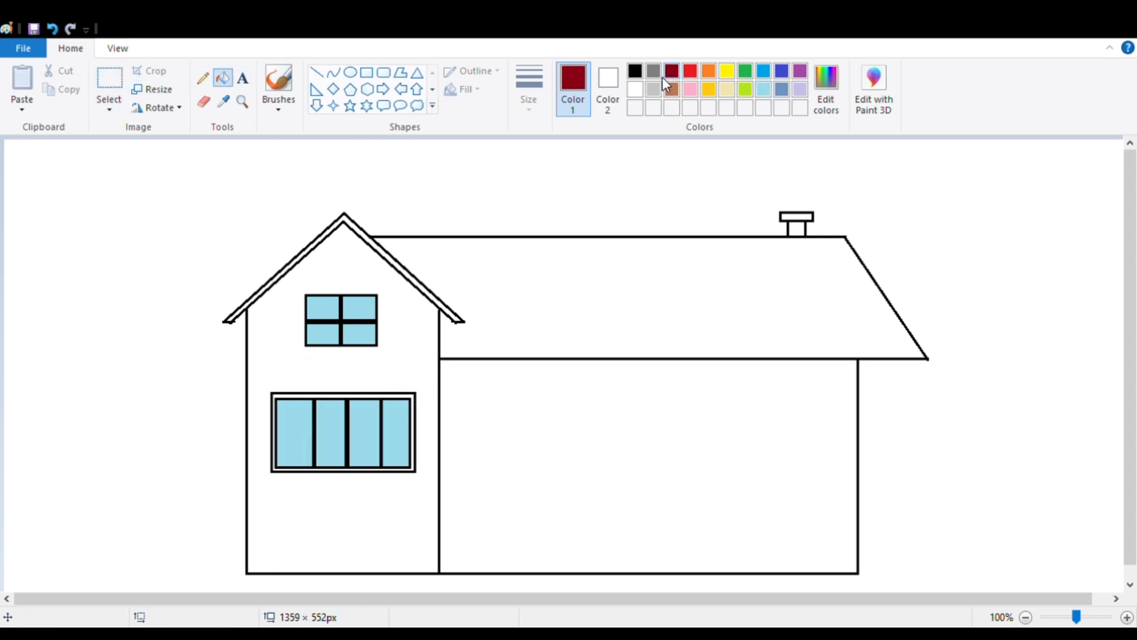
pyautogui.click(332, 396)
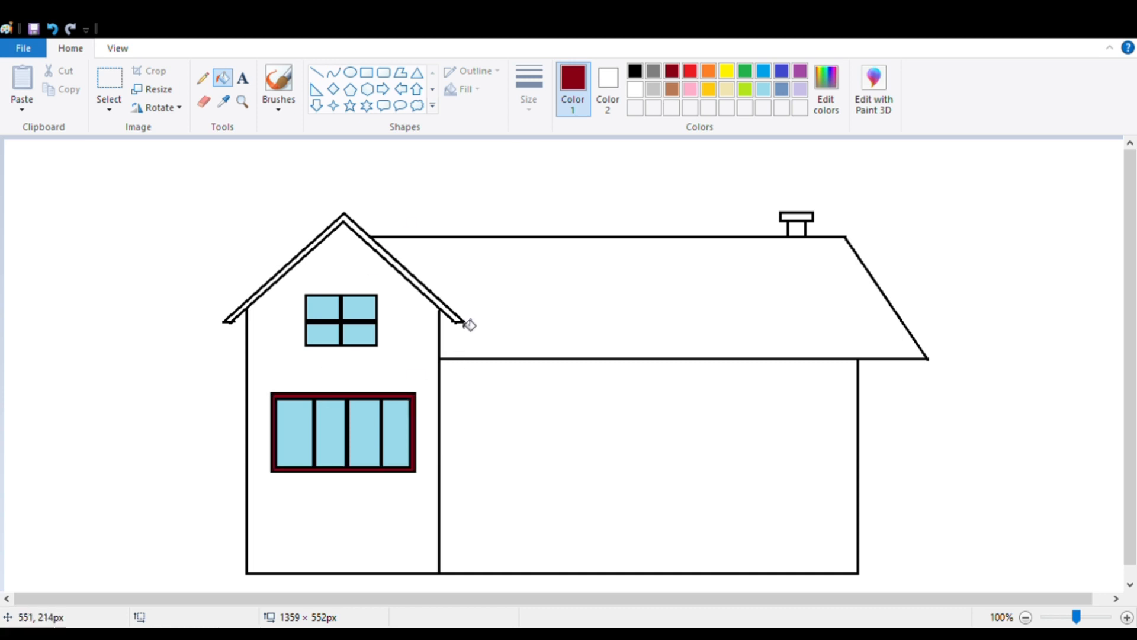
# Fill the side section's roof and the gable's roof trim with red.
pyautogui.click(690, 71)
pyautogui.click(643, 279)
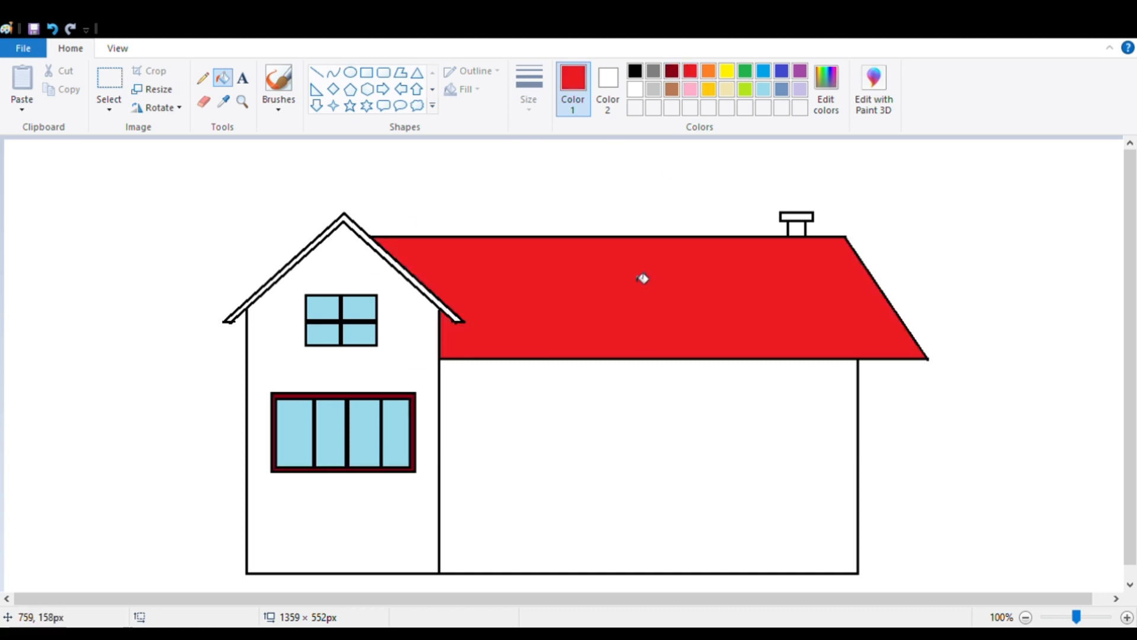
pyautogui.click(390, 263)
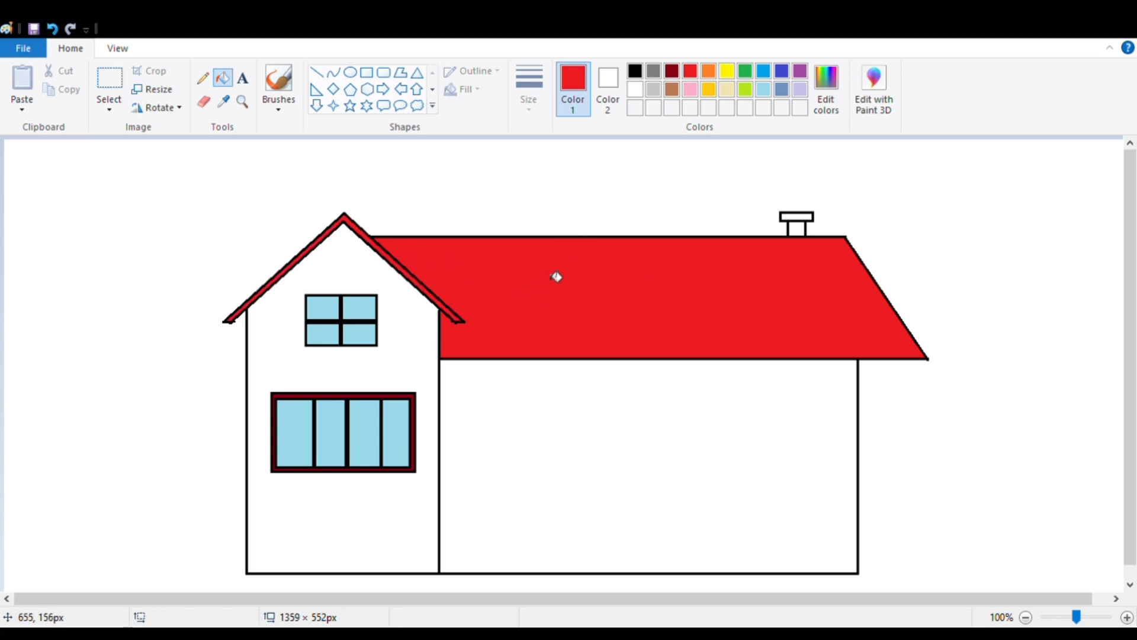
# Draw a thin black doorstep rectangle, about 134 × 9 px, resting on the side section's base line.
pyautogui.click(634, 71)
pyautogui.click(366, 72)
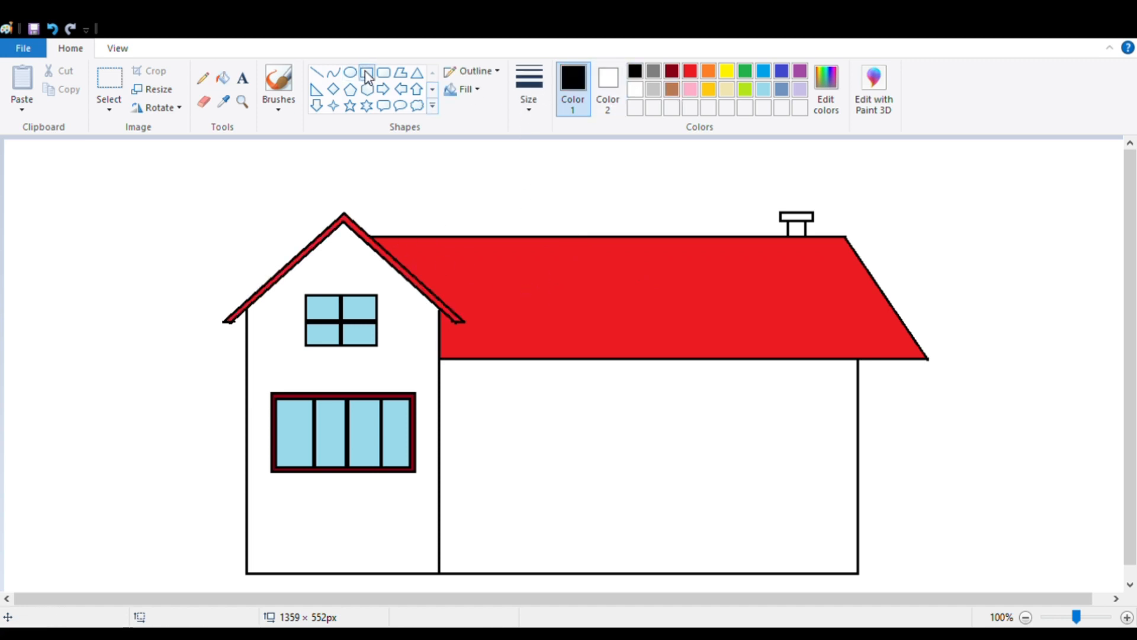
pyautogui.moveTo(517, 442); pyautogui.dragTo(625, 447)
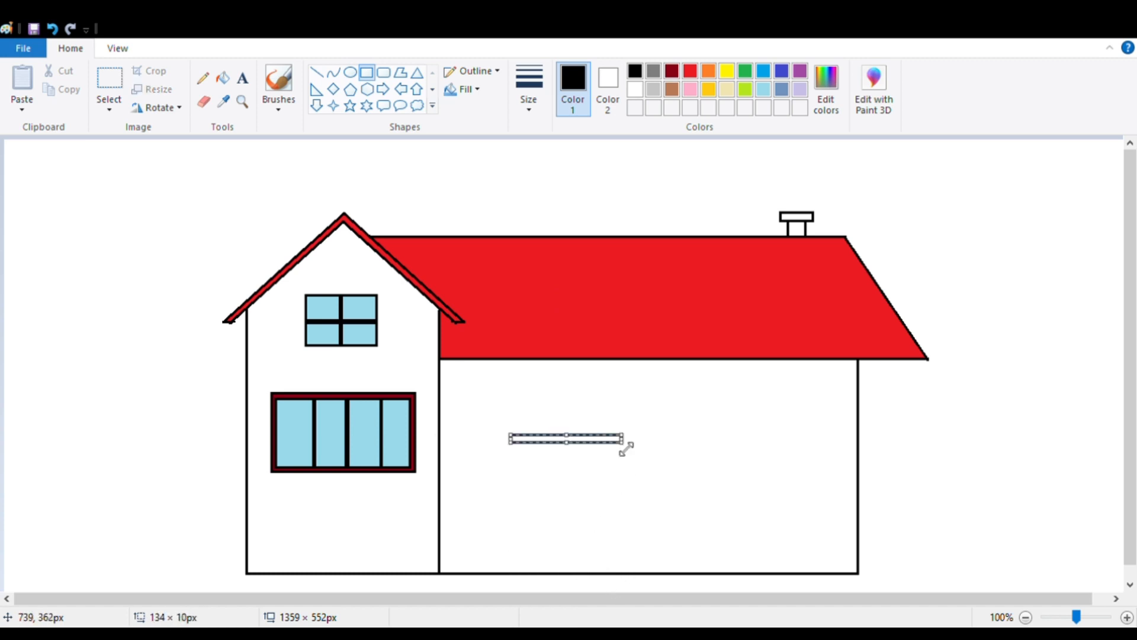
pyautogui.press('Down')
pyautogui.press('Down')
pyautogui.press('Down')
pyautogui.press('Down')
pyautogui.press('Down')
pyautogui.press('Down')
pyautogui.press('Down')
pyautogui.press('Down')
pyautogui.press('Down')
pyautogui.press('Down')
pyautogui.press('Down')
pyautogui.press('Down')
pyautogui.press('Down')
pyautogui.press('Down')
pyautogui.press('Down')
pyautogui.press('Down')
pyautogui.press('Down')
pyautogui.press('Down')
pyautogui.press('Down')
pyautogui.press('Down')
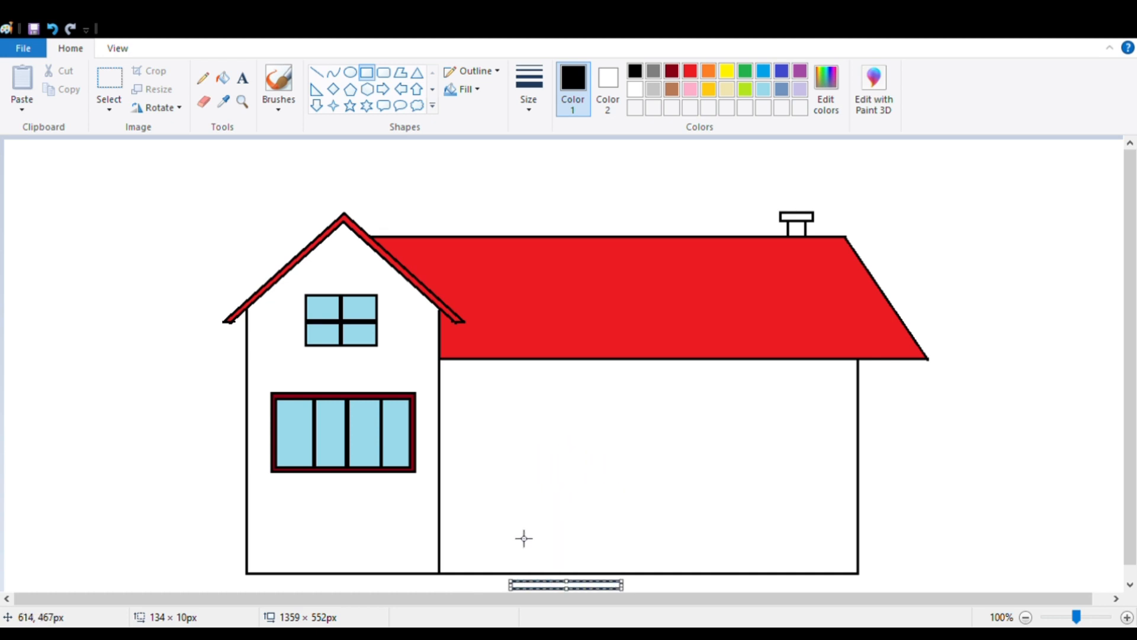
pyautogui.press('Up')
pyautogui.press('Up')
pyautogui.press('Up')
pyautogui.press('Up')
pyautogui.press('Up')
pyautogui.press('Up')
pyautogui.press('Up')
pyautogui.press('Up')
pyautogui.press('Up')
pyautogui.press('Up')
pyautogui.press('Up')
pyautogui.press('Up')
pyautogui.press('Up')
pyautogui.press('Up')
pyautogui.press('Up')
pyautogui.press('Up')
pyautogui.press('Up')
pyautogui.press('Up')
pyautogui.press('Up')
pyautogui.press('Up')
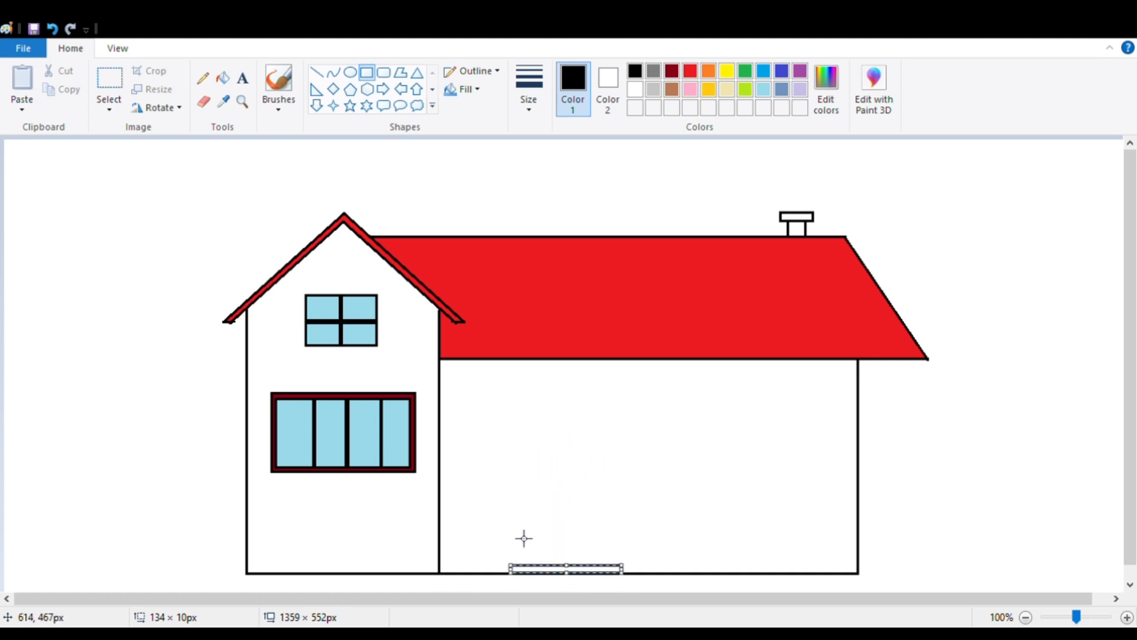
pyautogui.moveTo(571, 575); pyautogui.dragTo(570, 577)
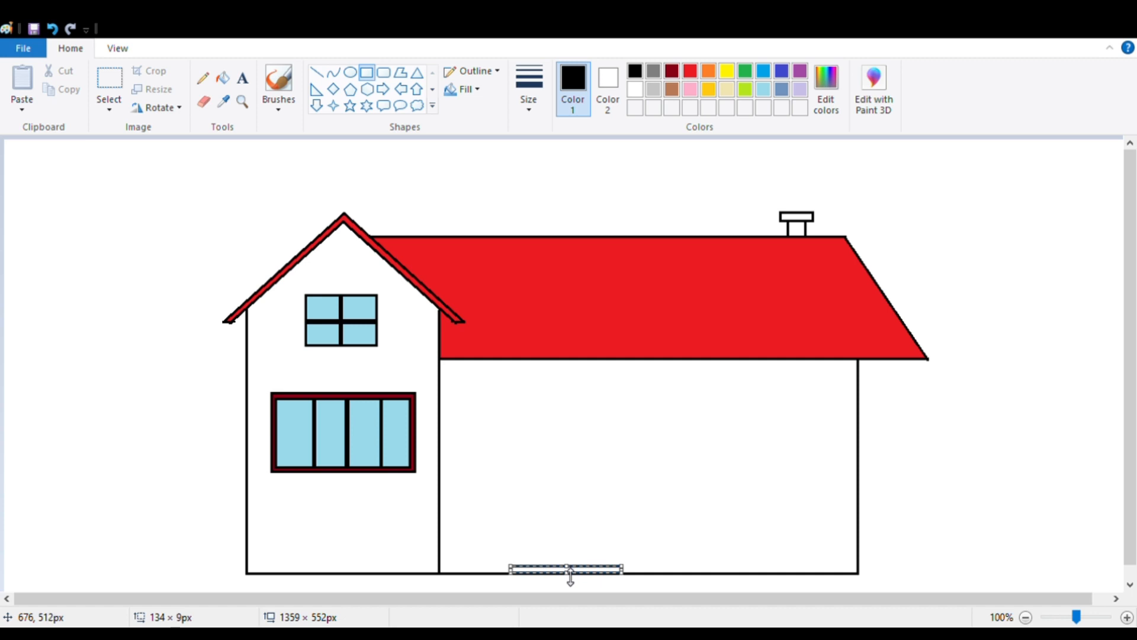
pyautogui.click(578, 554)
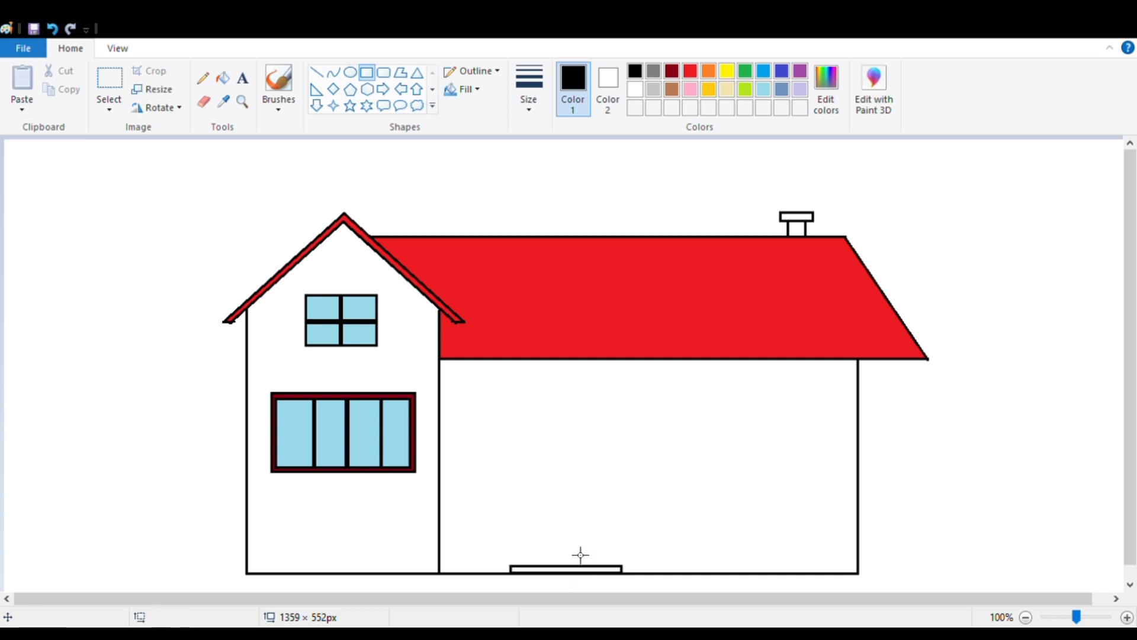
# Draw a black door rectangle centred on the doorstep and adjust its edges to about 113 × 168 px.
pyautogui.moveTo(513, 494); pyautogui.dragTo(612, 567)
pyautogui.moveTo(521, 529)
pyautogui.mouseDown()
pyautogui.moveTo(535, 529)
pyautogui.moveTo(518, 529)
pyautogui.mouseUp()
pyautogui.moveTo(569, 497); pyautogui.dragTo(601, 474)
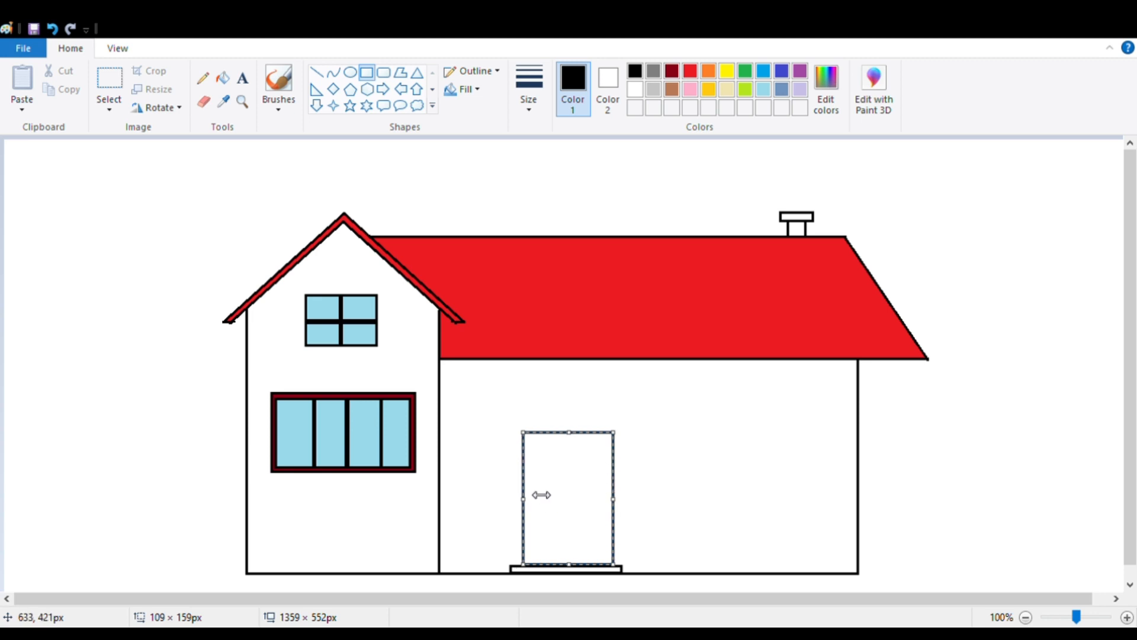
pyautogui.moveTo(532, 493); pyautogui.dragTo(529, 486)
pyautogui.moveTo(532, 484); pyautogui.dragTo(530, 481)
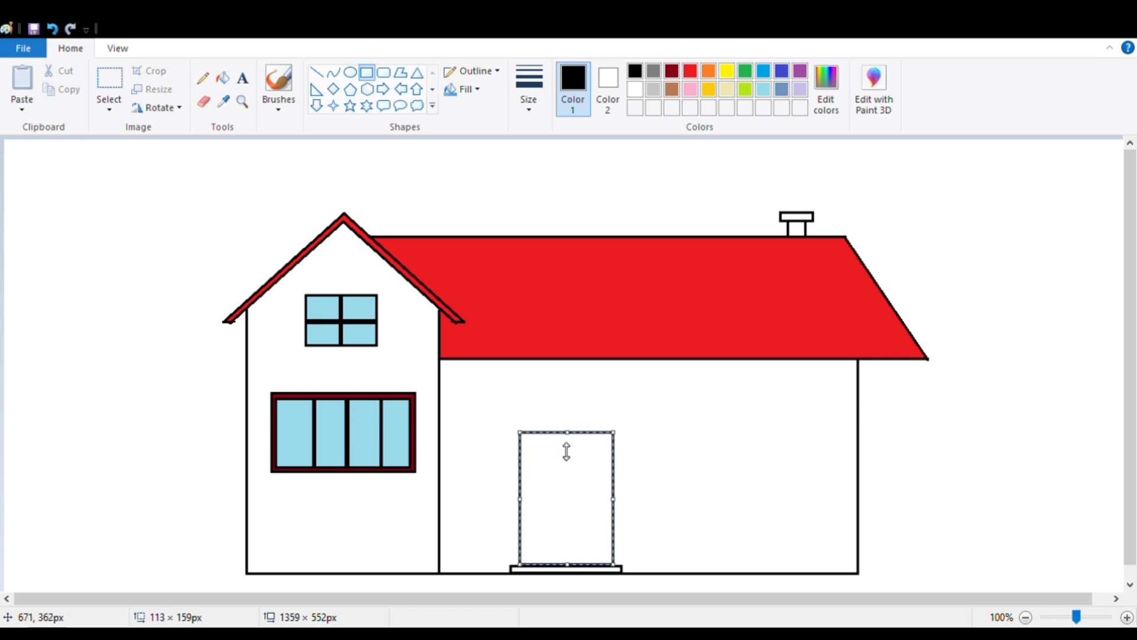
pyautogui.moveTo(569, 442); pyautogui.dragTo(574, 434)
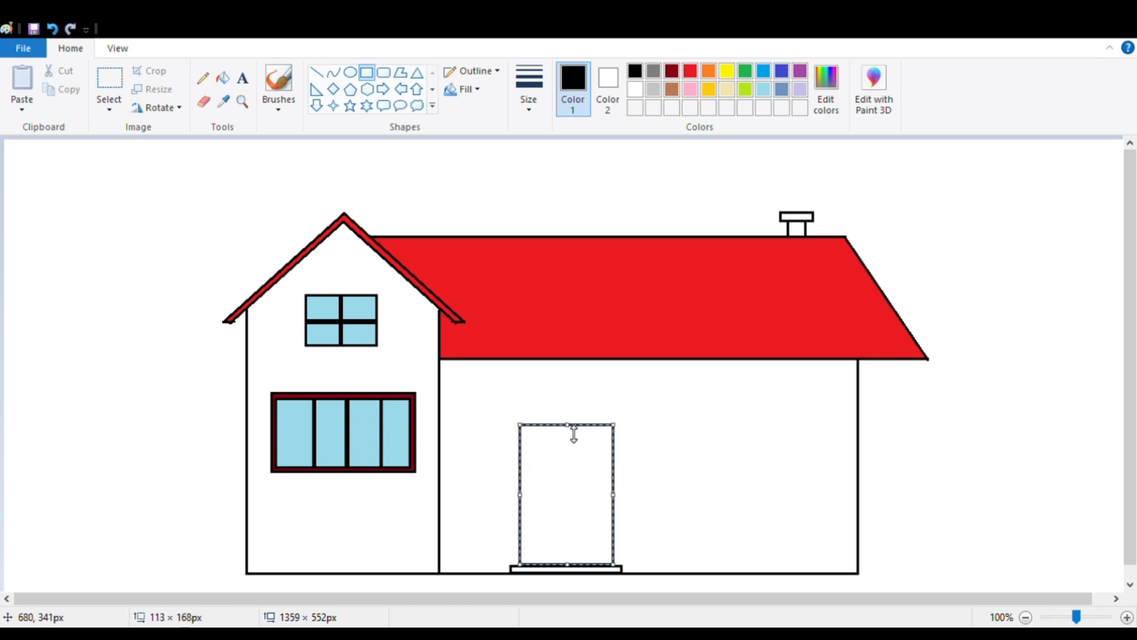
pyautogui.click(650, 508)
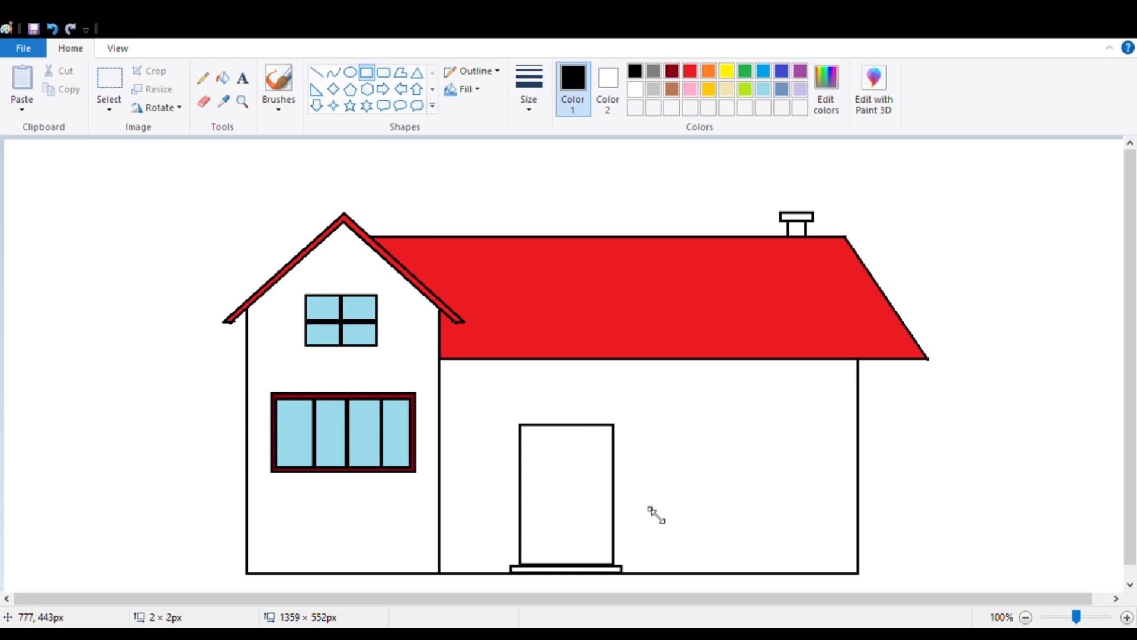
pyautogui.hotkey('ctrl', 'z')
# Draw a tiny black circle as a doorknob near the door's left edge at mid-height.
pyautogui.click(349, 73)
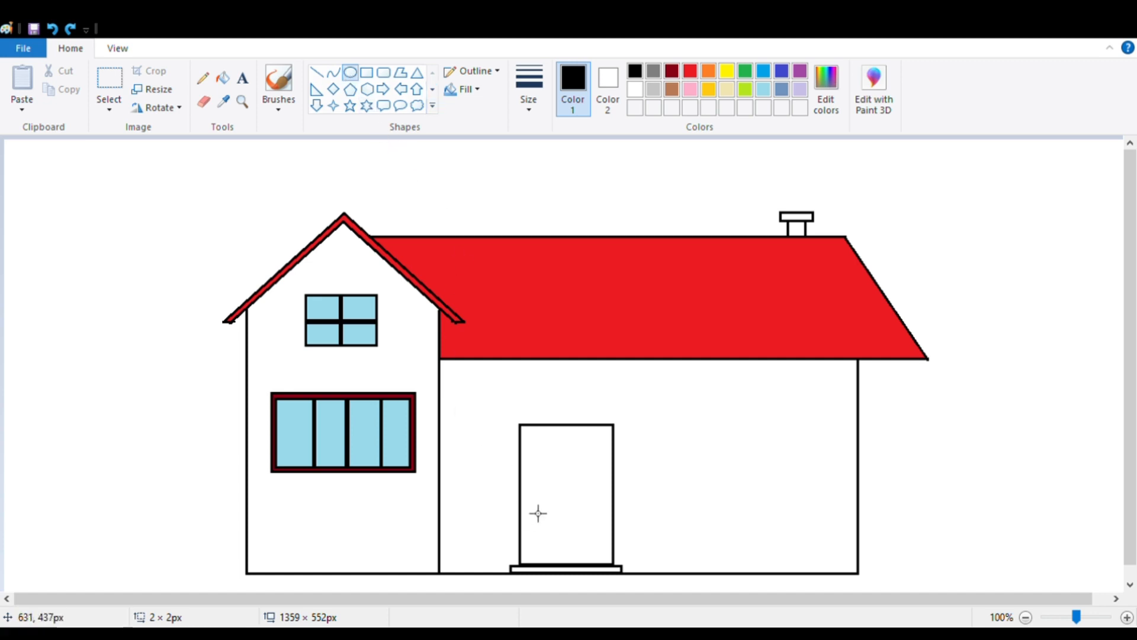
pyautogui.moveTo(538, 513); pyautogui.dragTo(539, 513)
pyautogui.click(696, 510)
pyautogui.hotkey('ctrl', 'z')
pyautogui.click(662, 511)
# Fill the chimney's cap and stem with brown.
pyautogui.click(672, 89)
pyautogui.click(223, 78)
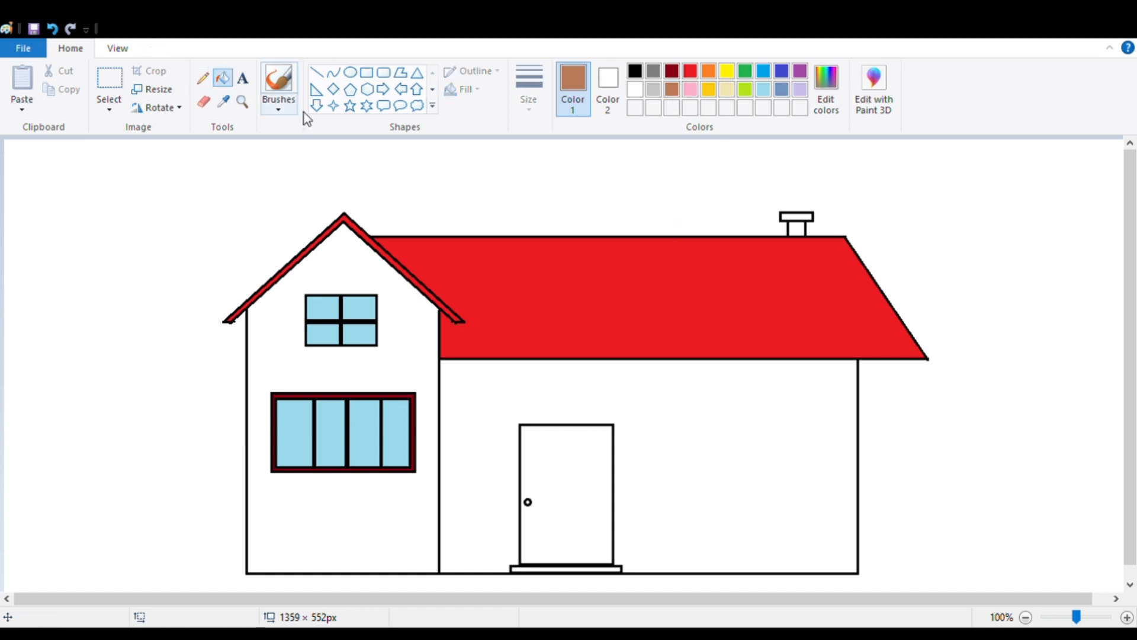
pyautogui.click(797, 217)
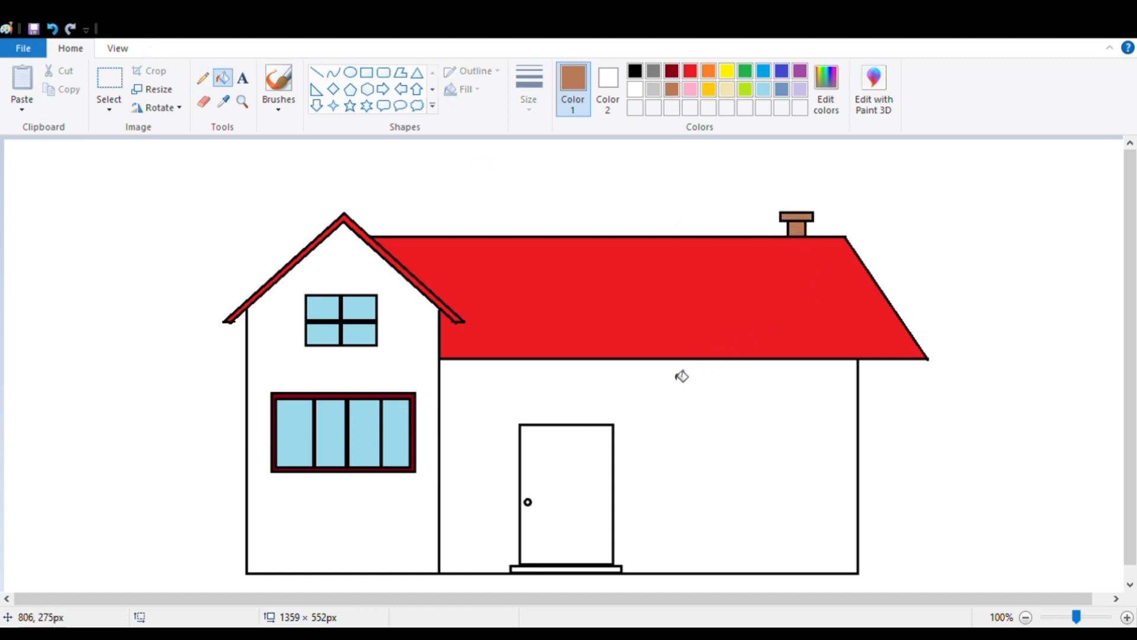
# Fill the door with a custom darker brown and the doorstep with light gray.
pyautogui.click(579, 483)
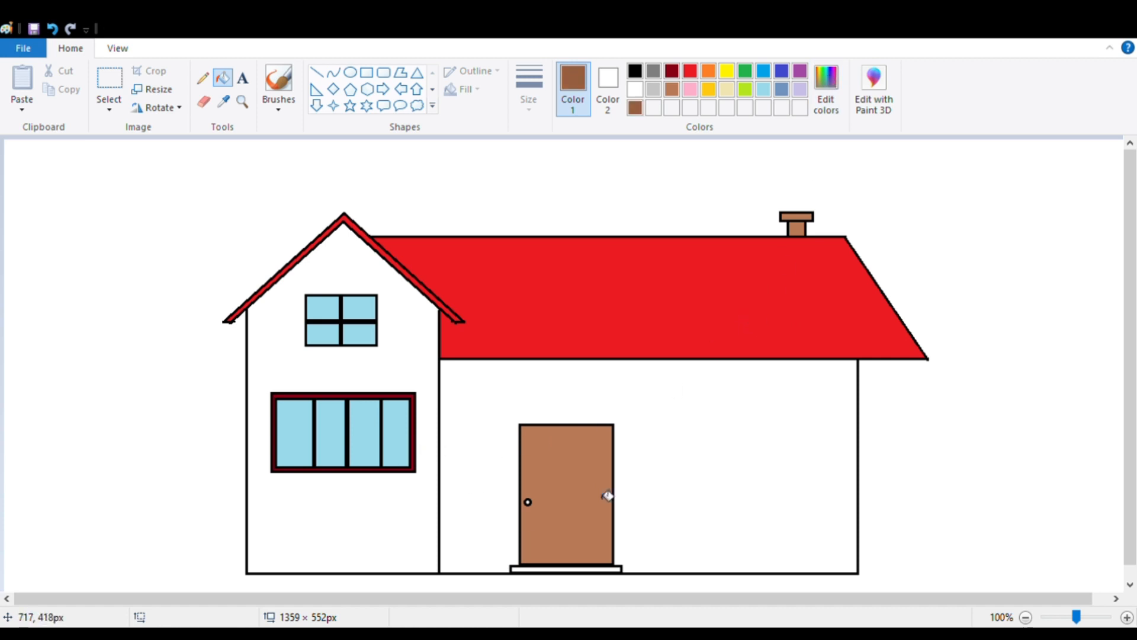
pyautogui.click(593, 503)
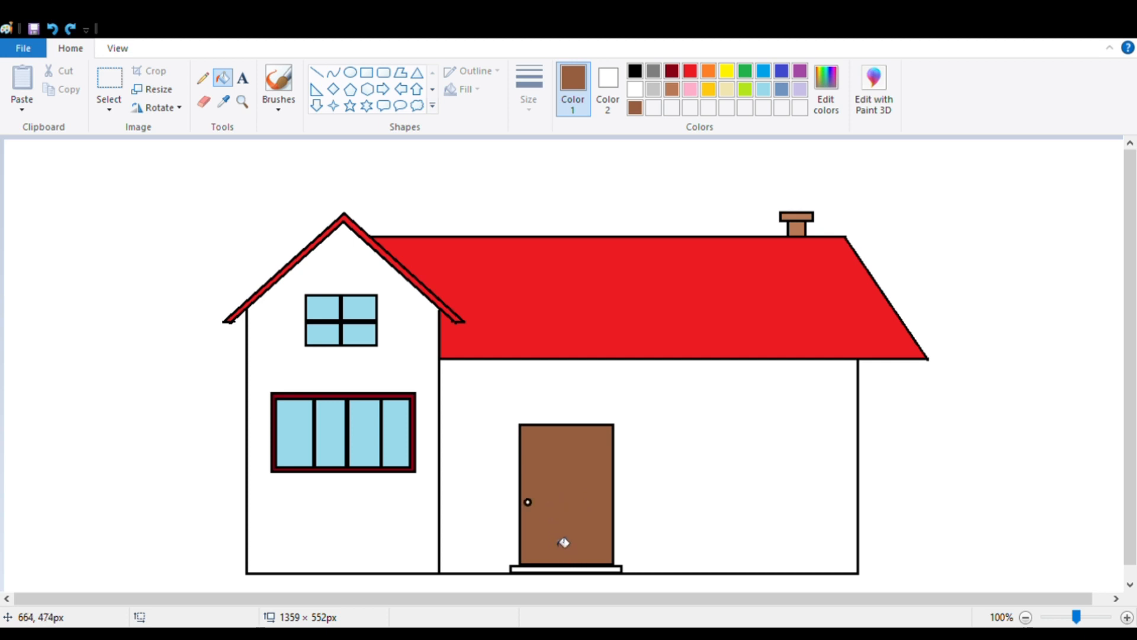
pyautogui.click(654, 89)
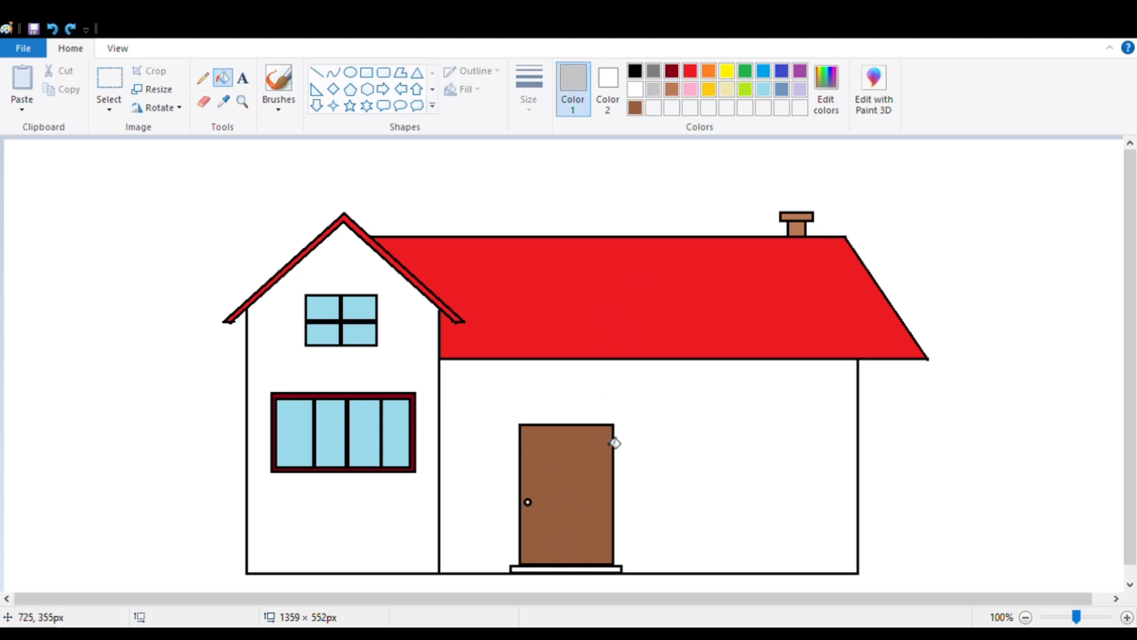
pyautogui.click(578, 570)
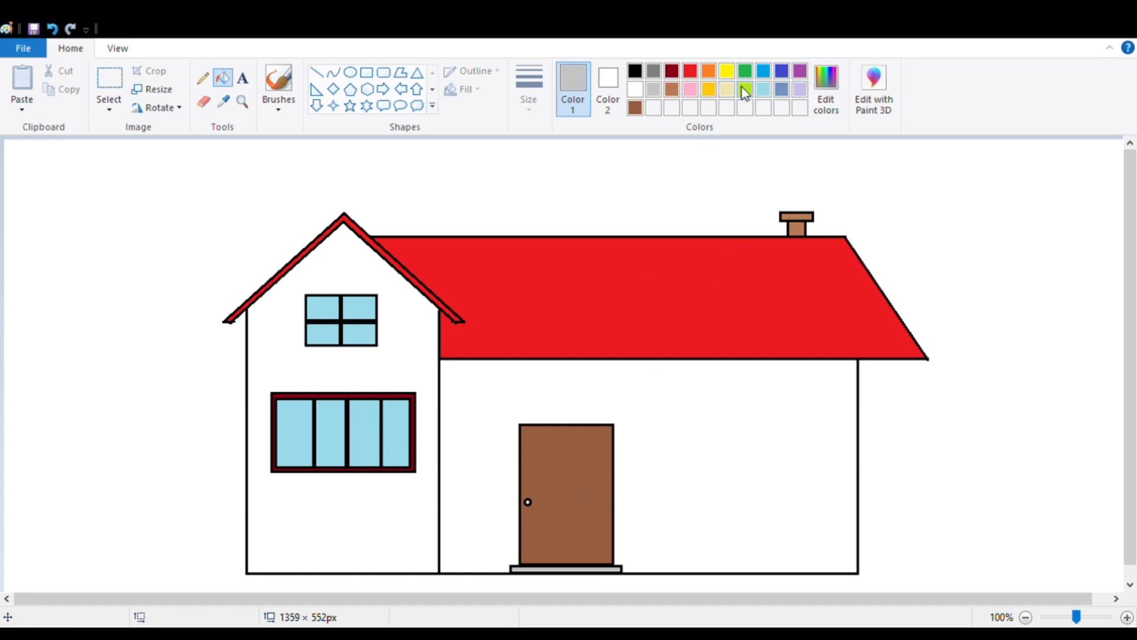
# Fill the walls of the side section and the gabled front section with a custom darker light yellow.
pyautogui.click(726, 89)
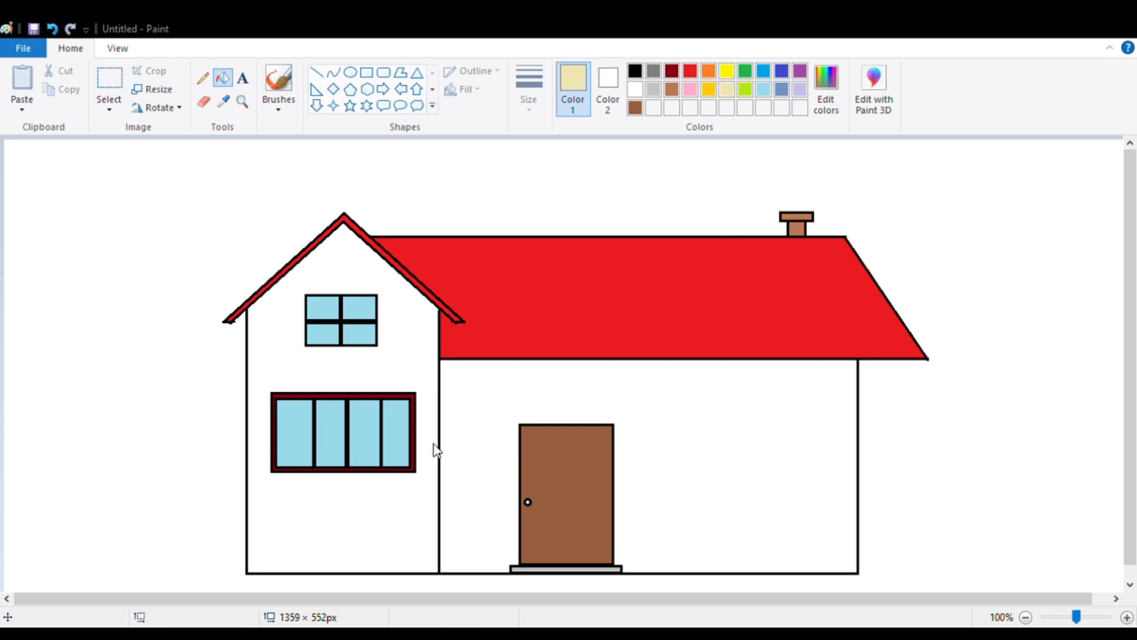
pyautogui.click(646, 427)
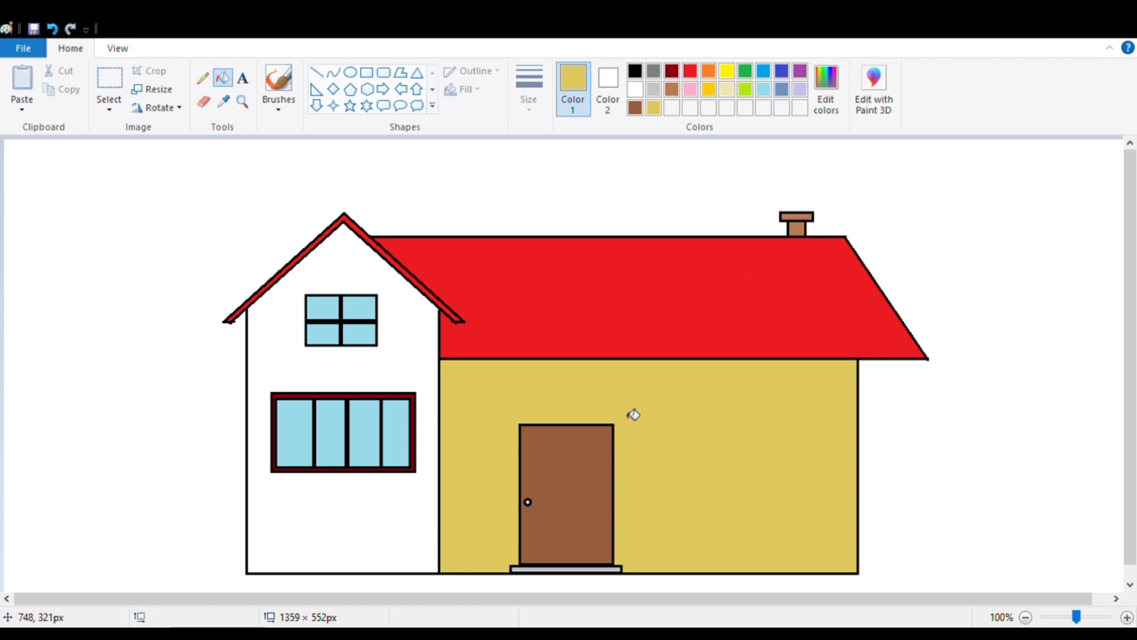
pyautogui.click(407, 336)
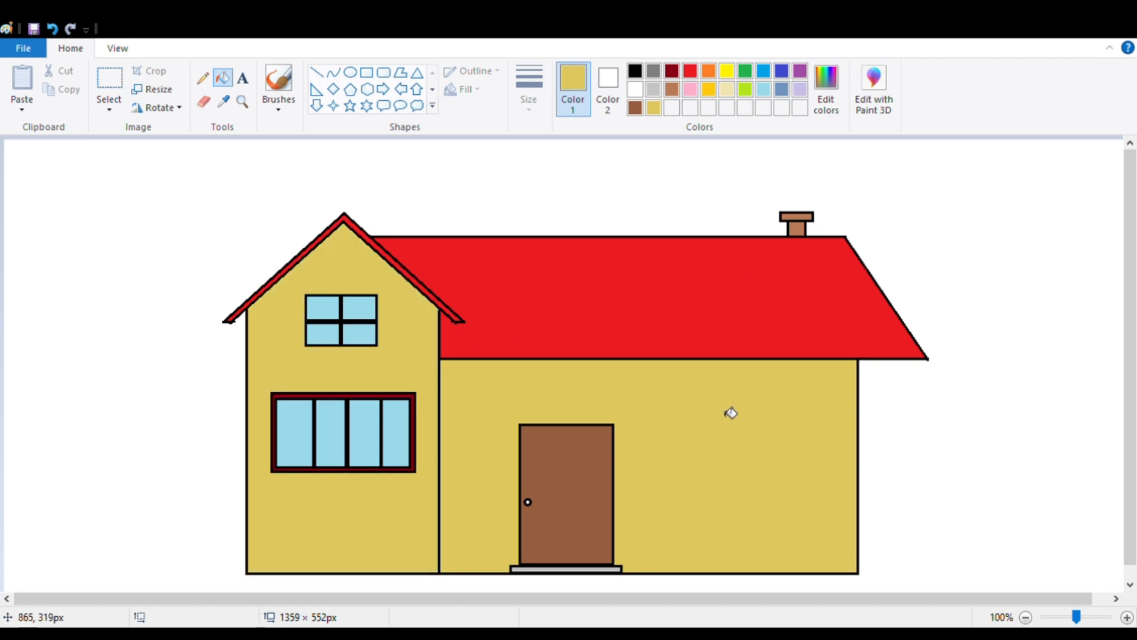
# Draw a yellow circle about 97 × 94 px left of the house as the sun and fill it yellow.
pyautogui.scroll(-1, 785, 367)
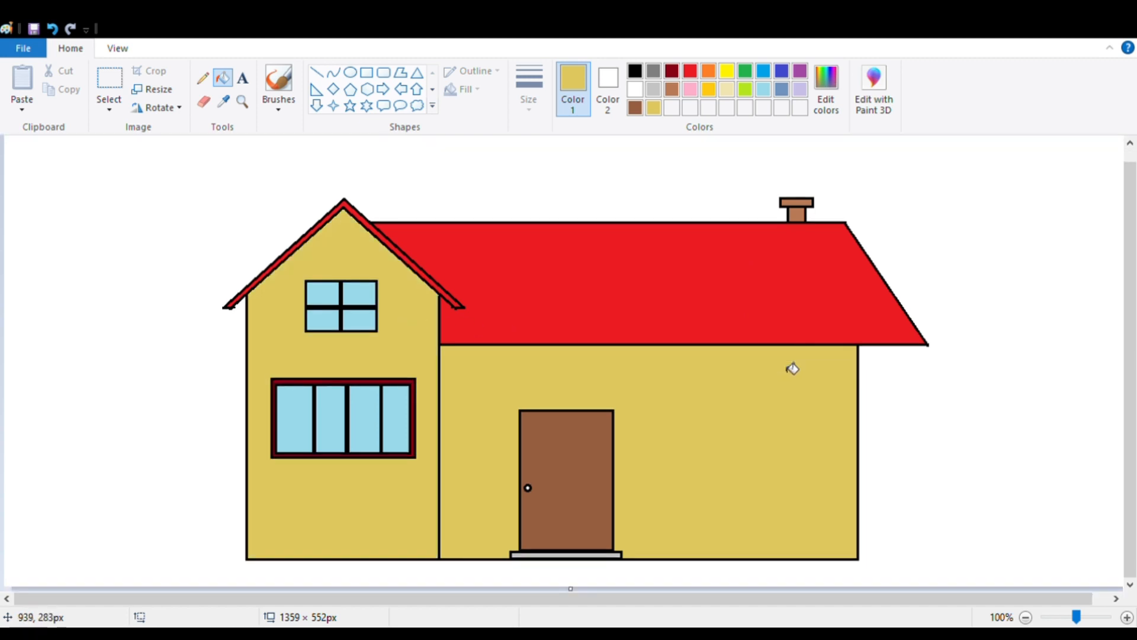
pyautogui.moveTo(579, 605); pyautogui.dragTo(476, 600)
pyautogui.click(728, 74)
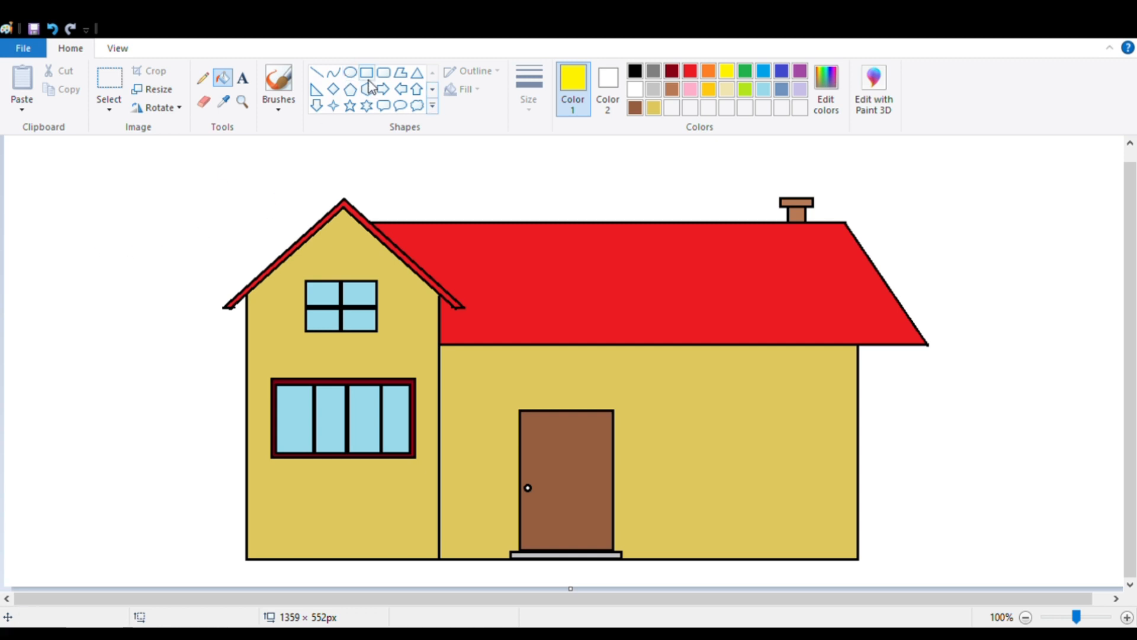
pyautogui.click(350, 74)
pyautogui.moveTo(77, 228); pyautogui.dragTo(165, 313)
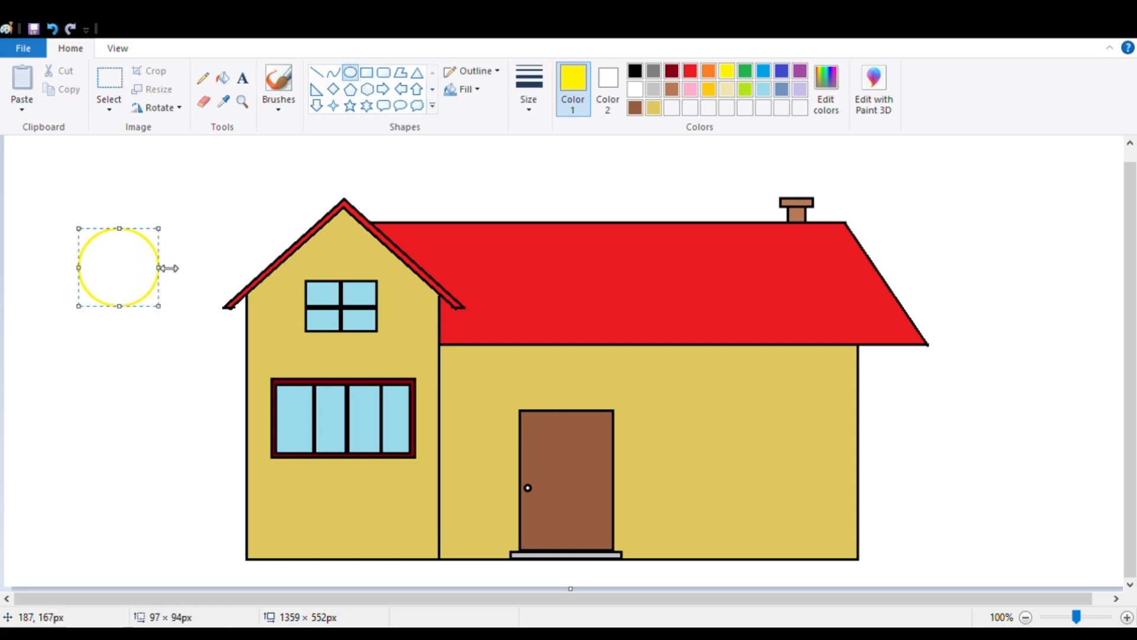
pyautogui.click(133, 310)
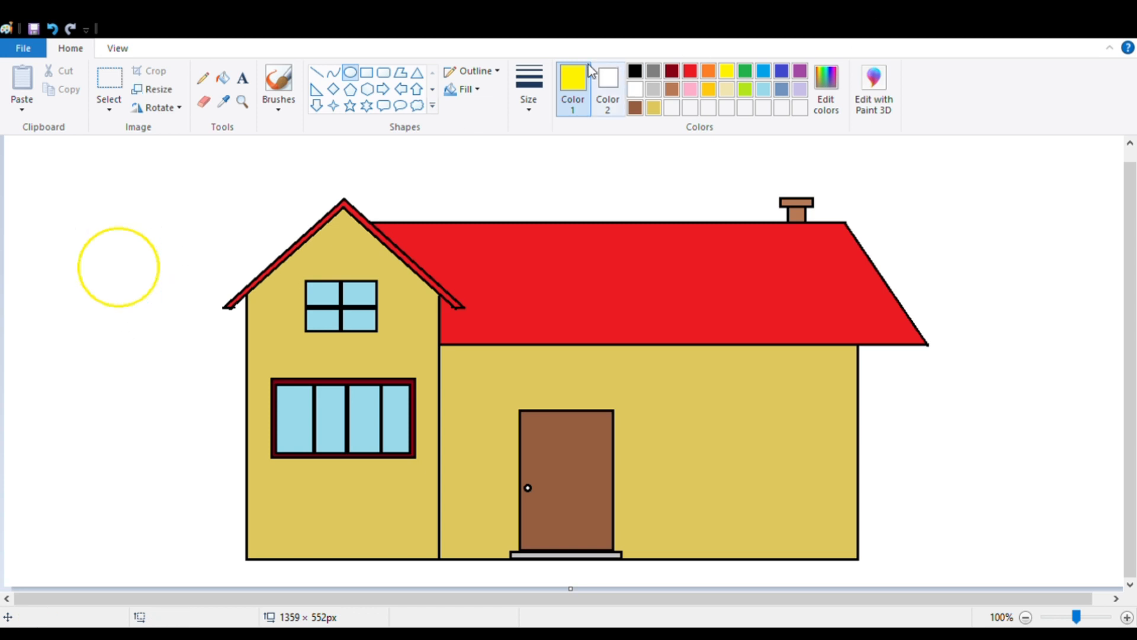
pyautogui.click(223, 77)
pyautogui.click(117, 268)
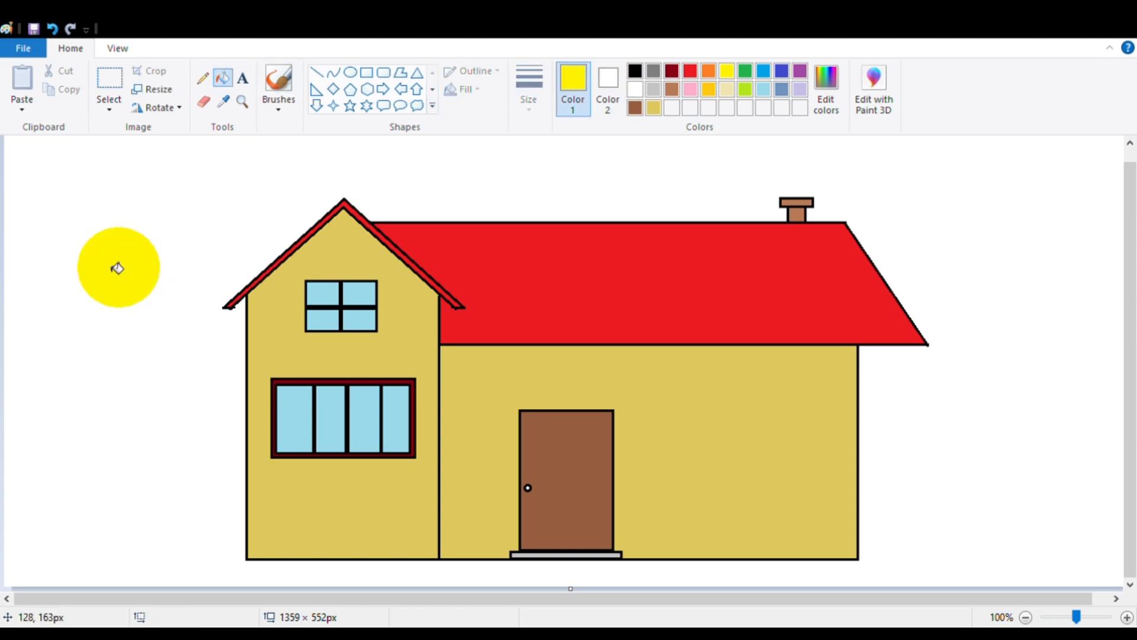
# Draw yellow line rays of alternating length outward from the sun's lower-left edge.
pyautogui.click(317, 72)
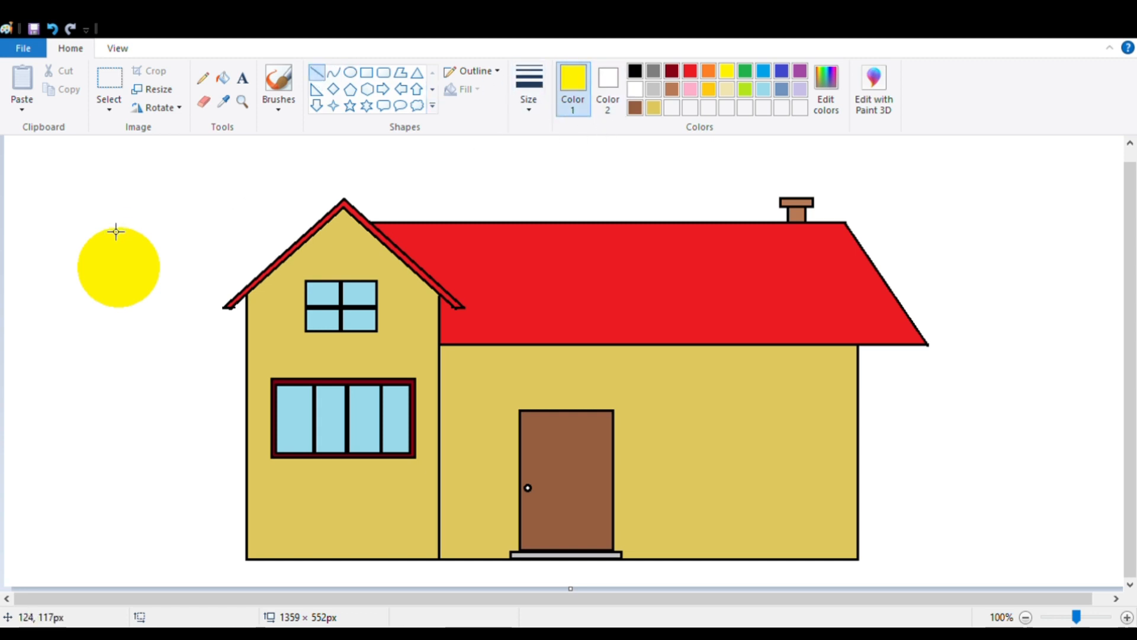
pyautogui.moveTo(116, 233)
pyautogui.mouseDown()
pyautogui.moveTo(108, 203)
pyautogui.moveTo(115, 224)
pyautogui.moveTo(88, 215)
pyautogui.moveTo(71, 225)
pyautogui.mouseUp()
pyautogui.click(89, 225)
pyautogui.click(140, 223)
pyautogui.click(79, 241)
pyautogui.click(59, 272)
pyautogui.moveTo(78, 279)
pyautogui.mouseDown()
pyautogui.moveTo(45, 283)
pyautogui.moveTo(77, 291)
pyautogui.moveTo(78, 277)
pyautogui.moveTo(66, 288)
pyautogui.moveTo(72, 313)
pyautogui.moveTo(100, 319)
pyautogui.moveTo(78, 341)
pyautogui.moveTo(109, 312)
pyautogui.moveTo(104, 340)
pyautogui.mouseUp()
pyautogui.click(85, 312)
pyautogui.click(75, 320)
pyautogui.click(85, 333)
pyautogui.click(90, 340)
pyautogui.click(110, 357)
pyautogui.click(111, 344)
pyautogui.click(132, 347)
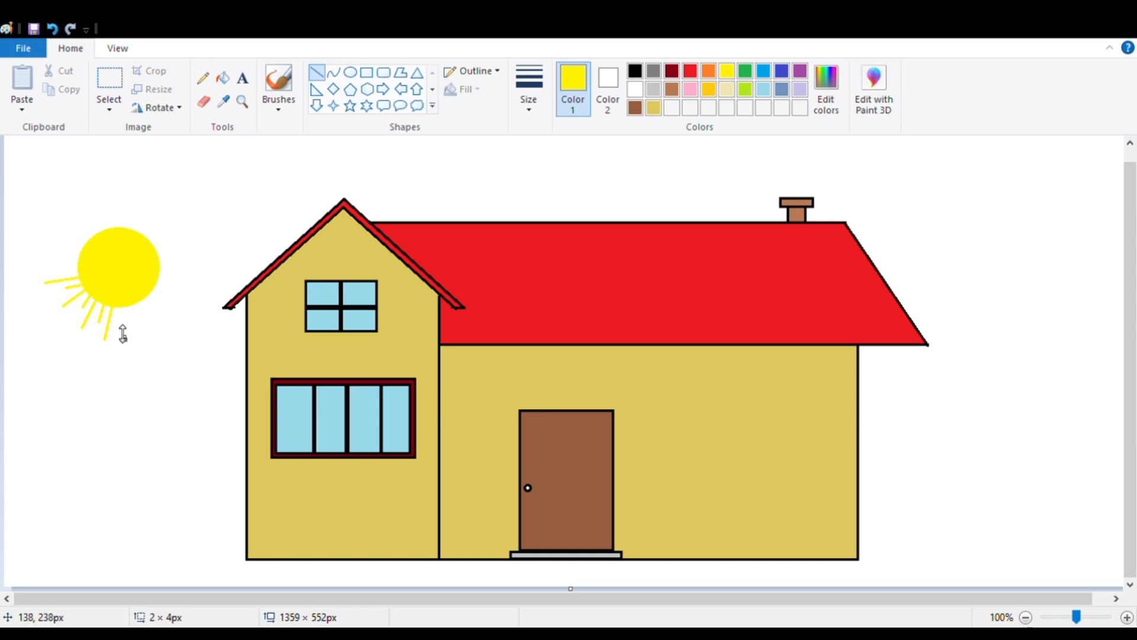
pyautogui.hotkey('ctrl', 'z')
# Add another long yellow ray pointing down from the bottom of the sun.
pyautogui.moveTo(128, 318); pyautogui.dragTo(123, 337)
pyautogui.click(140, 333)
pyautogui.moveTo(134, 312); pyautogui.dragTo(137, 346)
pyautogui.click(150, 333)
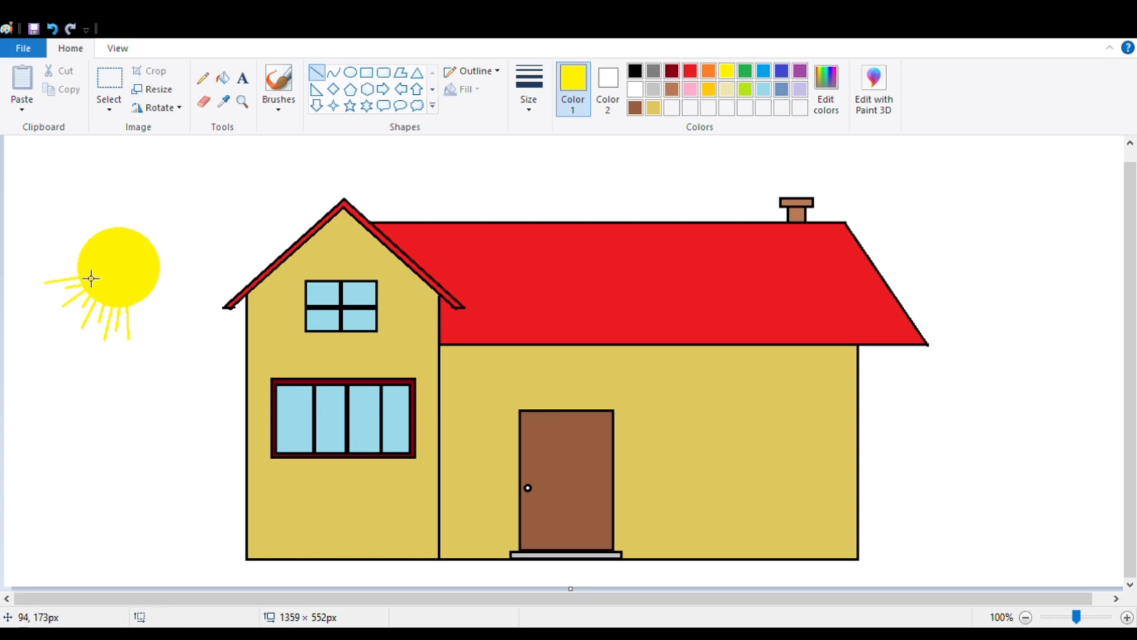
# Draw yellow line rays of alternating length around the left and upper-left edge of the sun.
pyautogui.moveTo(88, 274); pyautogui.dragTo(61, 263)
pyautogui.click(90, 264)
pyautogui.moveTo(52, 338); pyautogui.dragTo(51, 341)
pyautogui.moveTo(92, 253)
pyautogui.mouseDown()
pyautogui.moveTo(78, 254)
pyautogui.moveTo(91, 240)
pyautogui.moveTo(84, 226)
pyautogui.moveTo(96, 243)
pyautogui.moveTo(118, 215)
pyautogui.mouseUp()
pyautogui.click(102, 235)
pyautogui.click(64, 230)
pyautogui.click(45, 385)
pyautogui.click(77, 385)
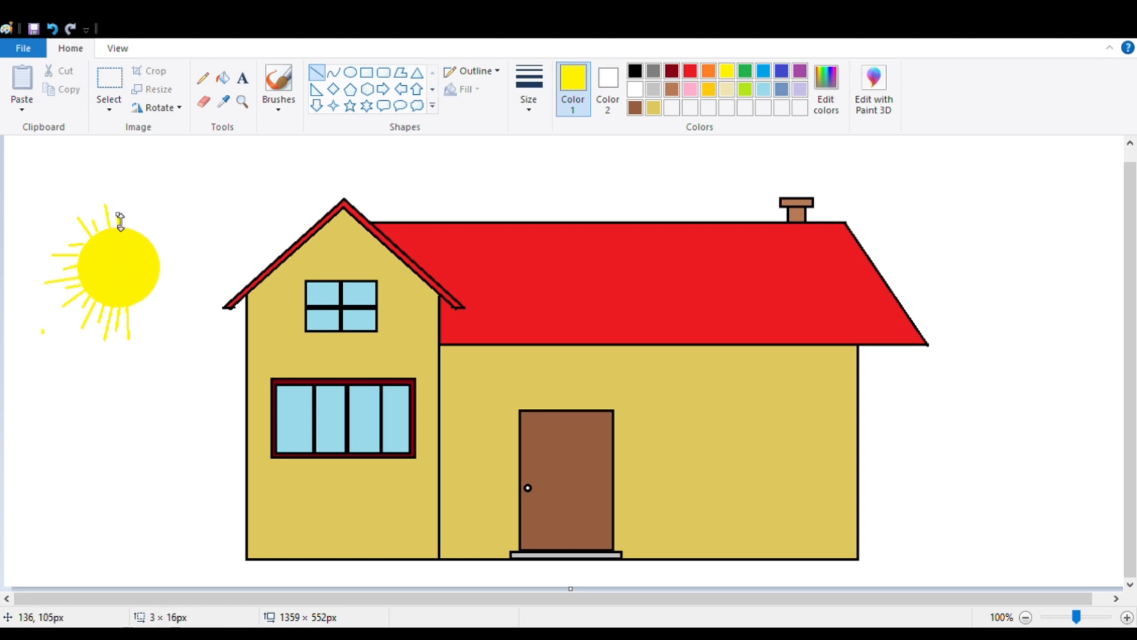
# Continue the alternating yellow rays along the sun's top, right and lower-right edges to complete the ring.
pyautogui.moveTo(66, 385); pyautogui.dragTo(66, 389)
pyautogui.moveTo(127, 229)
pyautogui.mouseDown()
pyautogui.moveTo(134, 205)
pyautogui.moveTo(158, 238)
pyautogui.moveTo(170, 221)
pyautogui.moveTo(183, 287)
pyautogui.moveTo(168, 282)
pyautogui.moveTo(191, 275)
pyautogui.moveTo(158, 301)
pyautogui.moveTo(182, 315)
pyautogui.moveTo(160, 334)
pyautogui.moveTo(147, 334)
pyautogui.moveTo(139, 310)
pyautogui.mouseUp()
pyautogui.click(180, 335)
pyautogui.click(177, 260)
pyautogui.click(173, 255)
pyautogui.click(166, 277)
pyautogui.hotkey('ctrl', 'z')
pyautogui.click(173, 323)
pyautogui.click(176, 340)
pyautogui.click(169, 362)
pyautogui.click(160, 365)
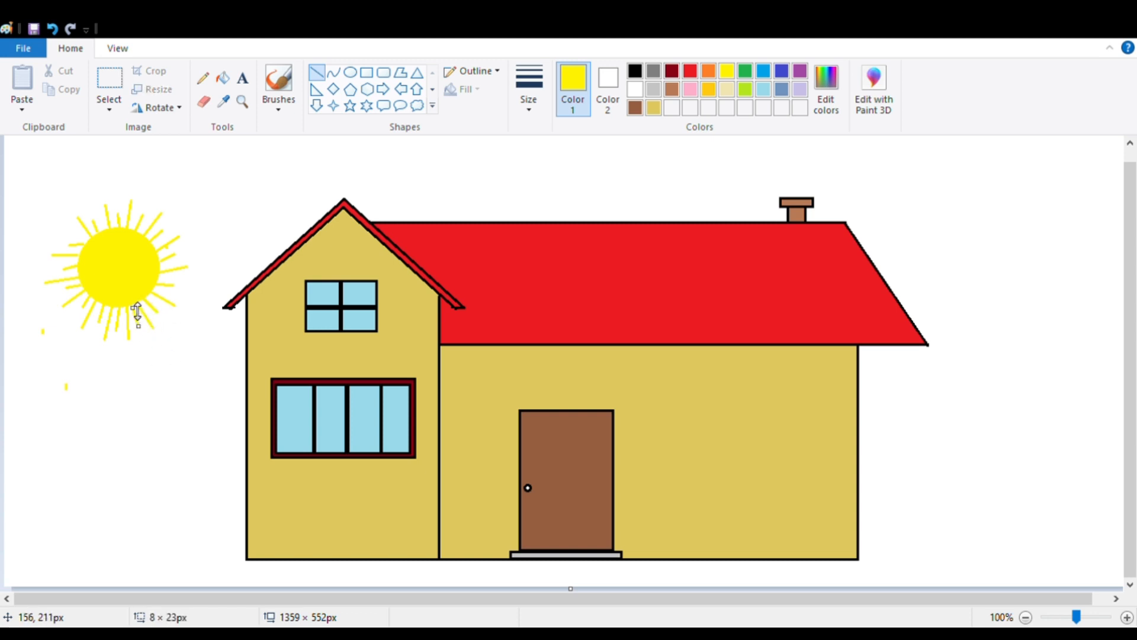
pyautogui.click(147, 386)
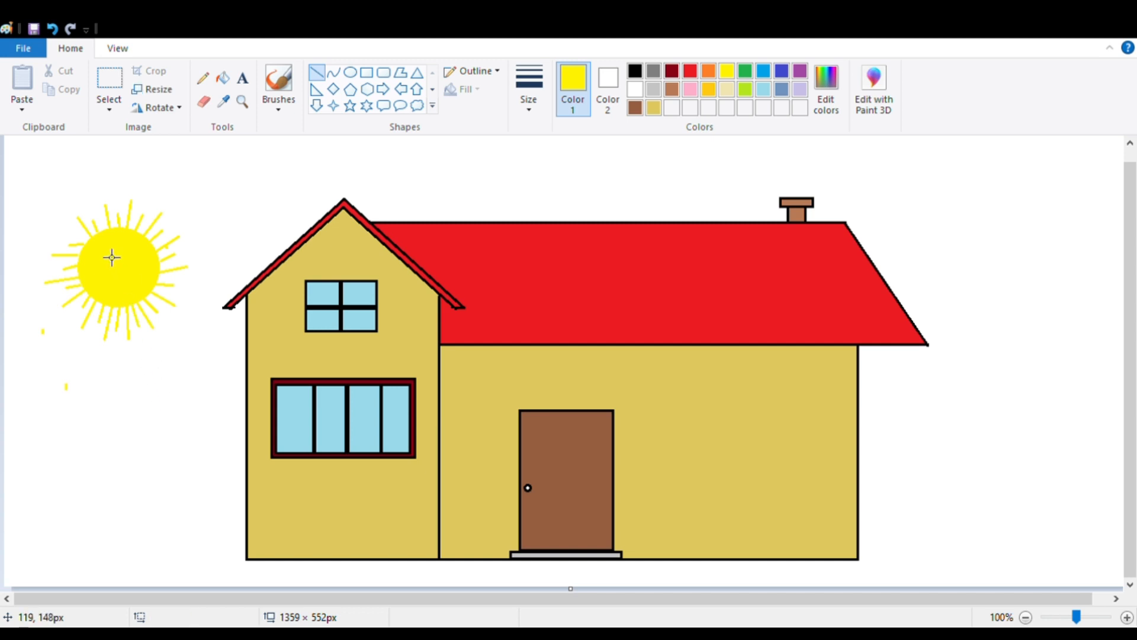
# Erase the stray yellow marks below the sun and draw extra yellow rays at its upper-left edge.
pyautogui.click(198, 109)
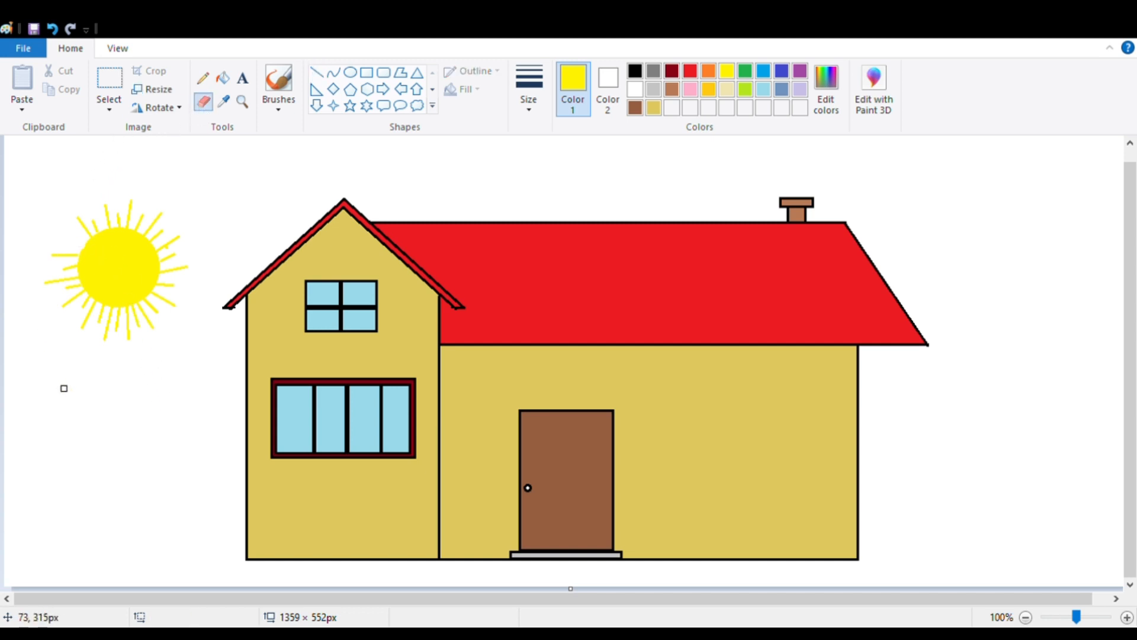
pyautogui.click(317, 71)
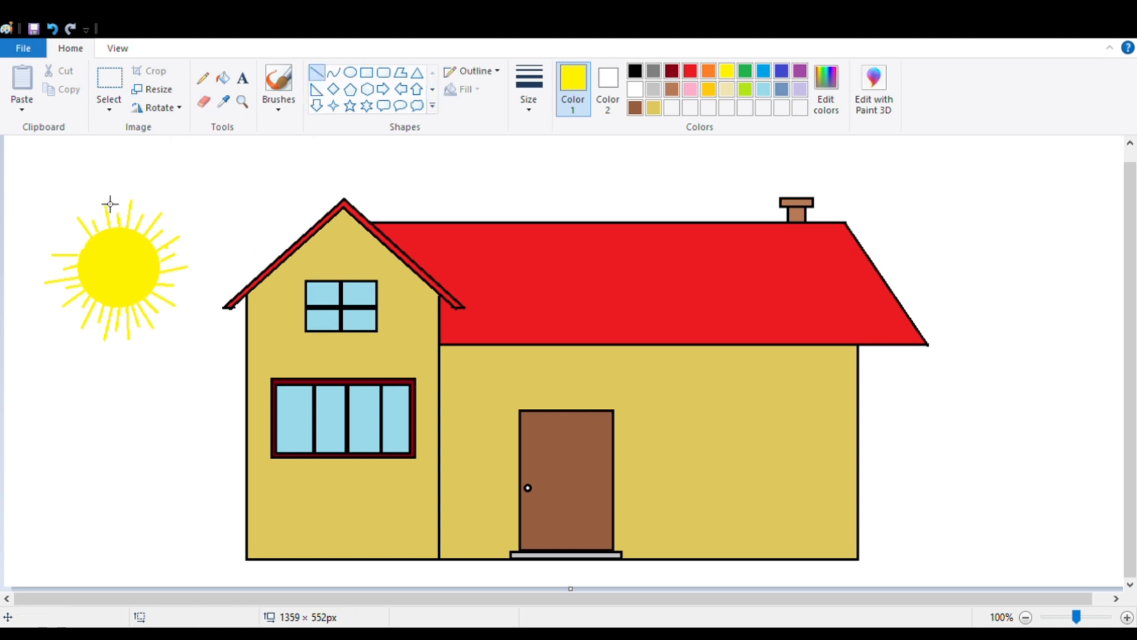
pyautogui.moveTo(80, 240)
pyautogui.mouseDown()
pyautogui.moveTo(93, 250)
pyautogui.moveTo(76, 253)
pyautogui.mouseUp()
pyautogui.click(58, 246)
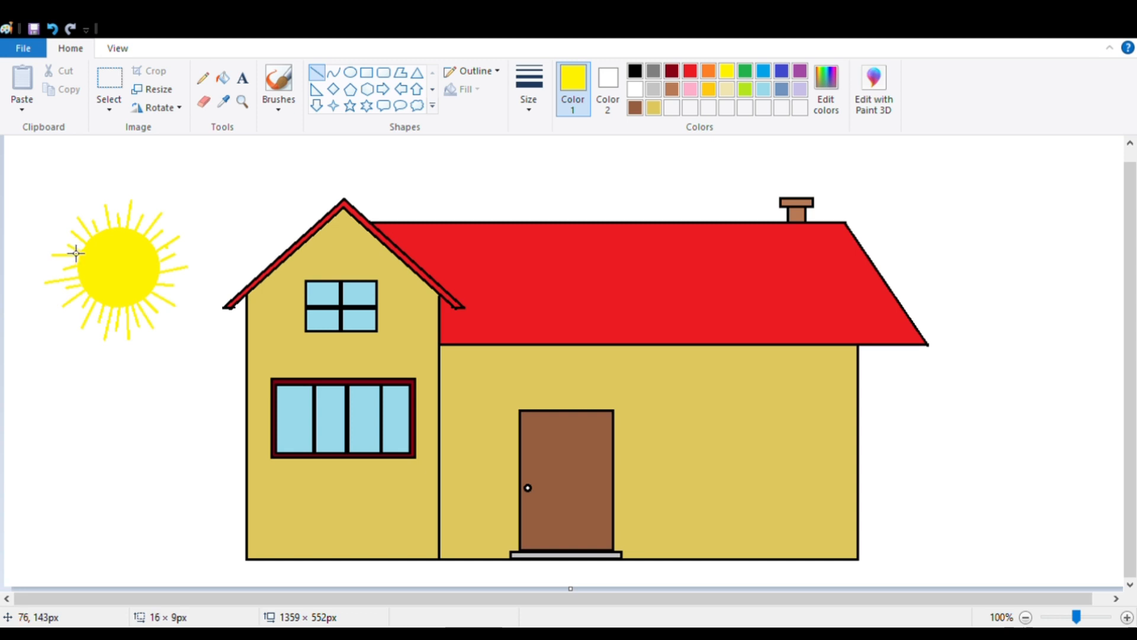
# Erase the uneven rays on the sun's left side and draw yellow replacement rays there.
pyautogui.click(50, 393)
pyautogui.click(203, 101)
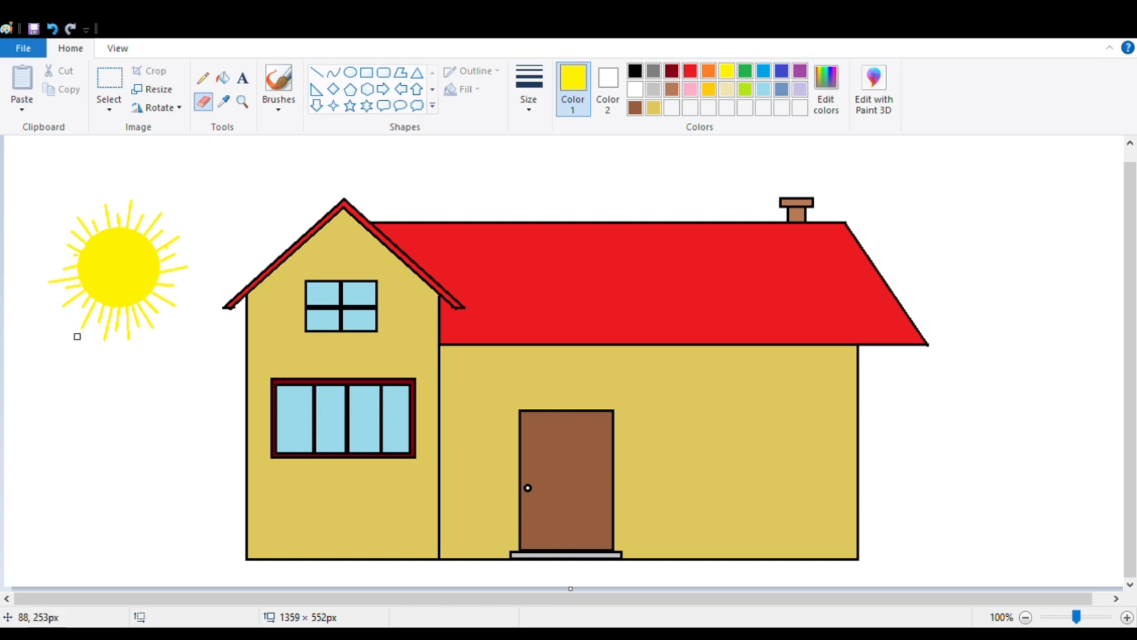
pyautogui.click(317, 72)
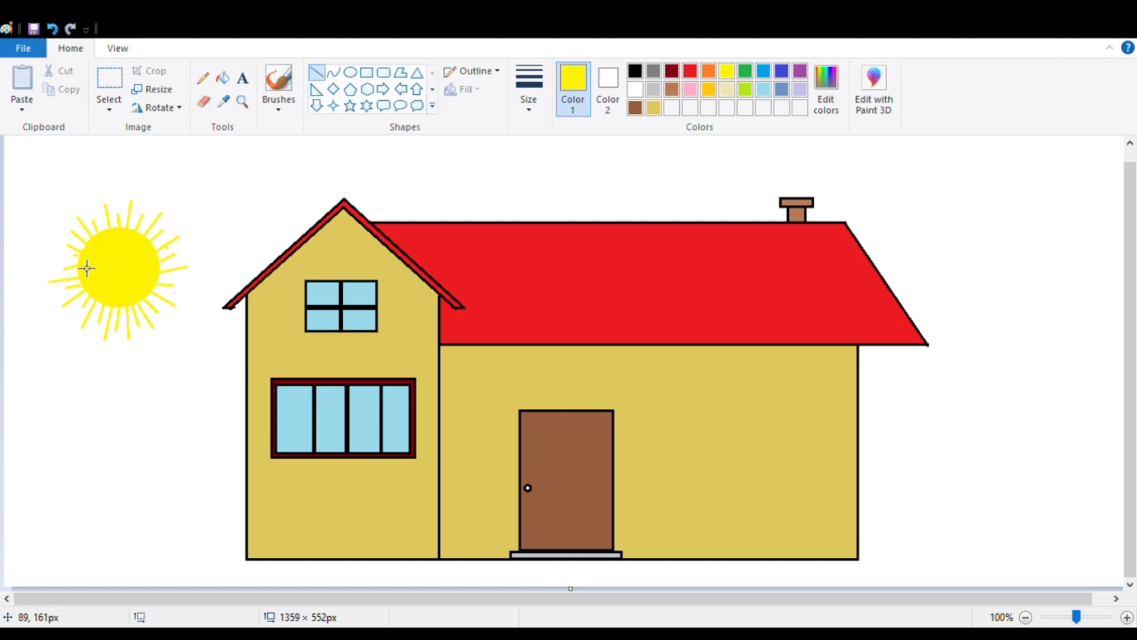
pyautogui.moveTo(82, 266); pyautogui.dragTo(52, 255)
pyautogui.click(418, 106)
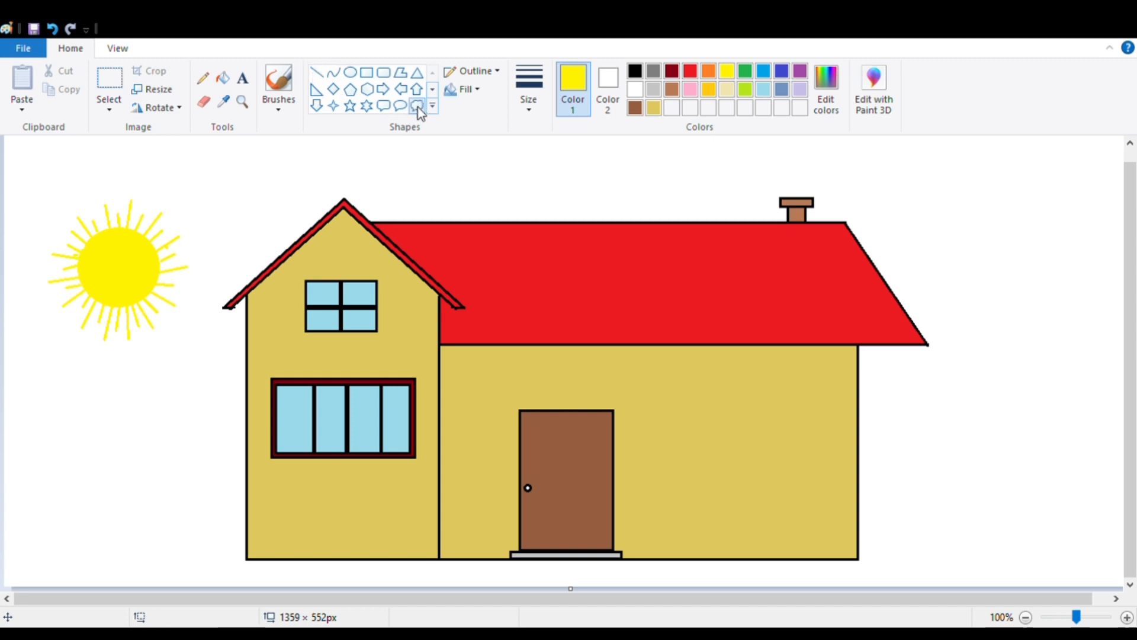
pyautogui.moveTo(921, 487); pyautogui.dragTo(1053, 584)
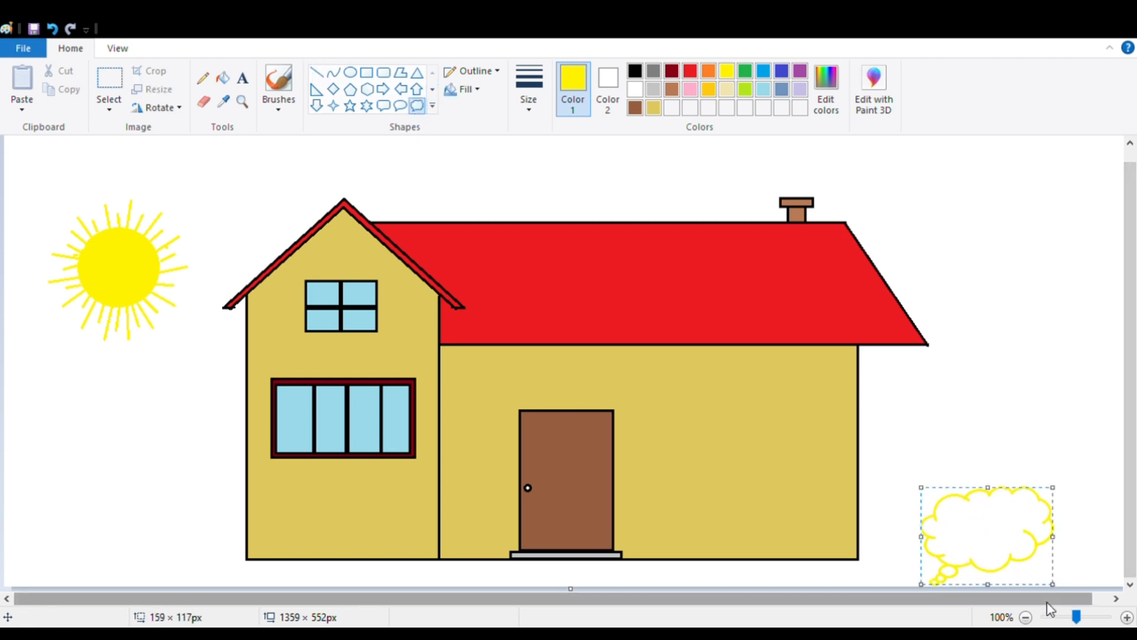
pyautogui.hotkey('ctrl', 'z')
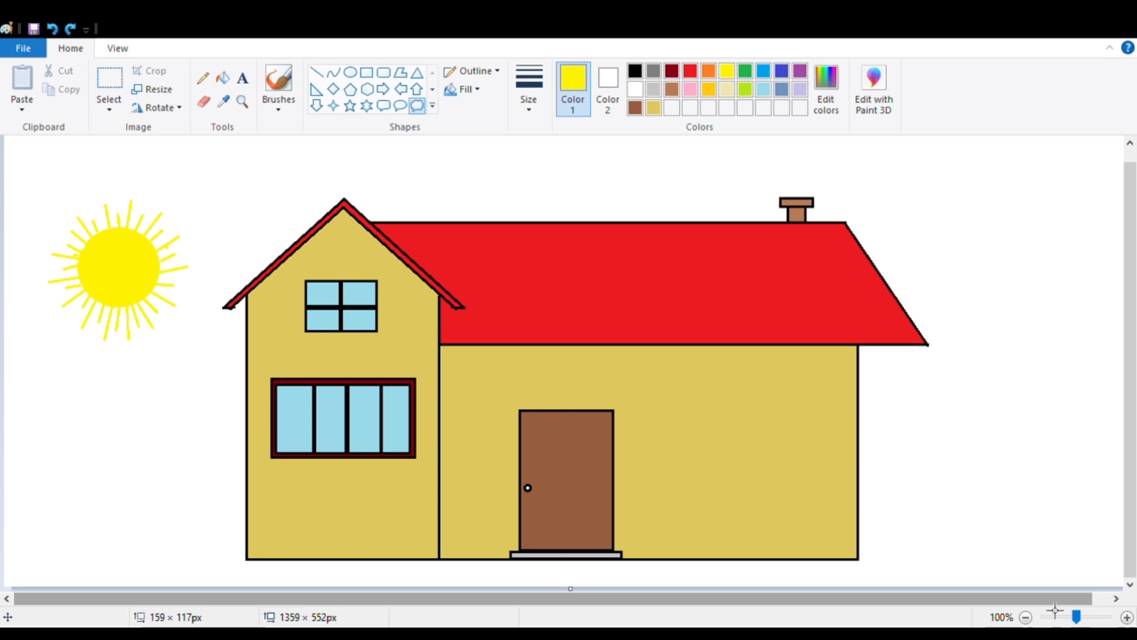
# Draw two overlapping black cloud callouts as a bush left of the house's base, the smaller one about 120 × 120 px.
pyautogui.click(635, 71)
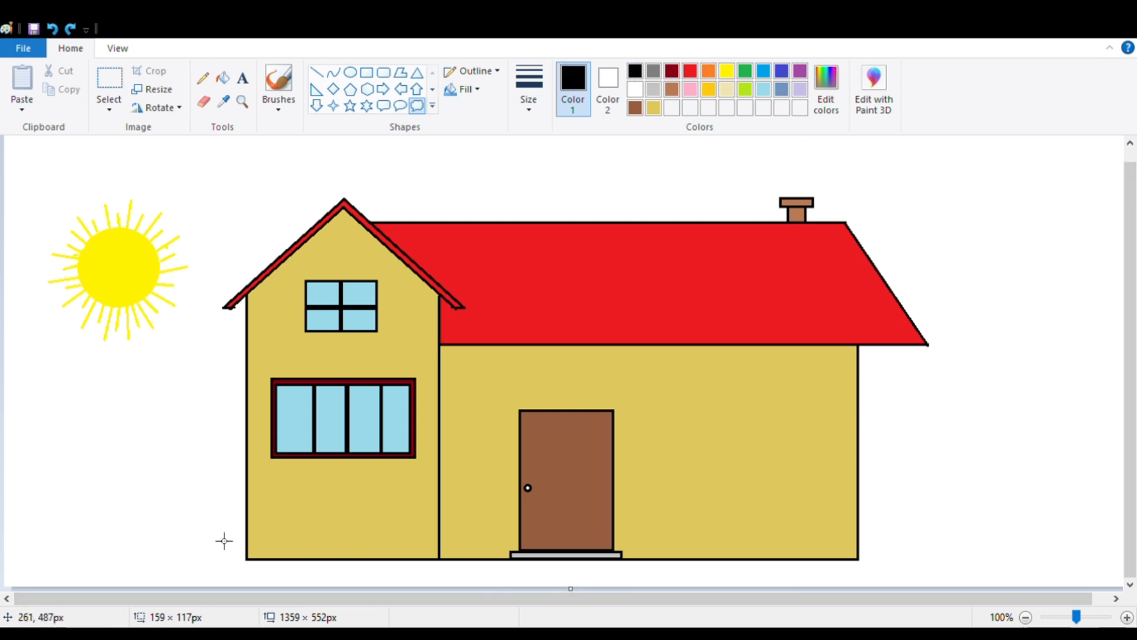
pyautogui.moveTo(75, 516)
pyautogui.mouseDown()
pyautogui.moveTo(231, 610)
pyautogui.moveTo(216, 607)
pyautogui.mouseUp()
pyautogui.moveTo(164, 559)
pyautogui.mouseDown()
pyautogui.moveTo(174, 542)
pyautogui.moveTo(236, 596)
pyautogui.moveTo(245, 628)
pyautogui.moveTo(237, 619)
pyautogui.mouseUp()
pyautogui.click(277, 578)
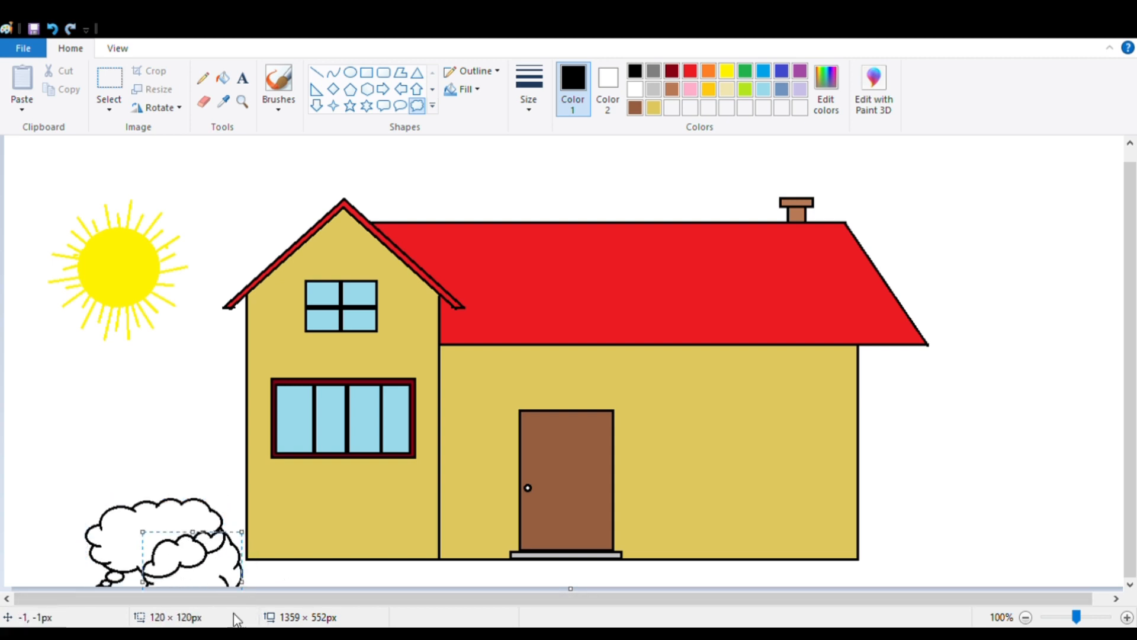
pyautogui.moveTo(206, 577); pyautogui.dragTo(205, 569)
pyautogui.click(85, 492)
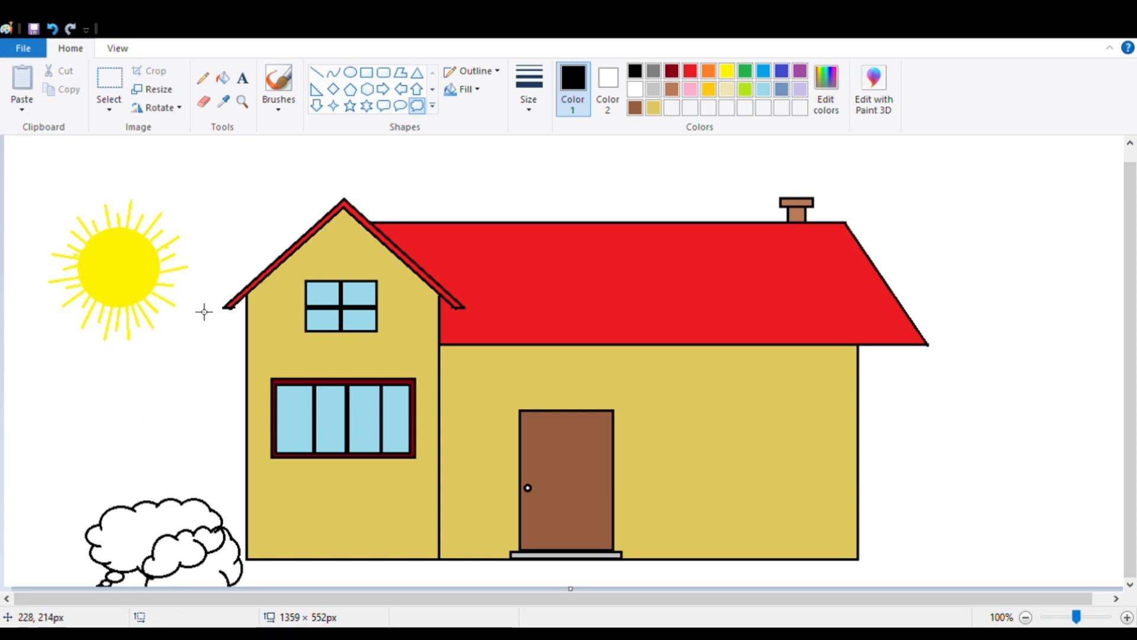
# Erase the small tail bubbles from the left bush outline and fill all its sections green.
pyautogui.click(203, 101)
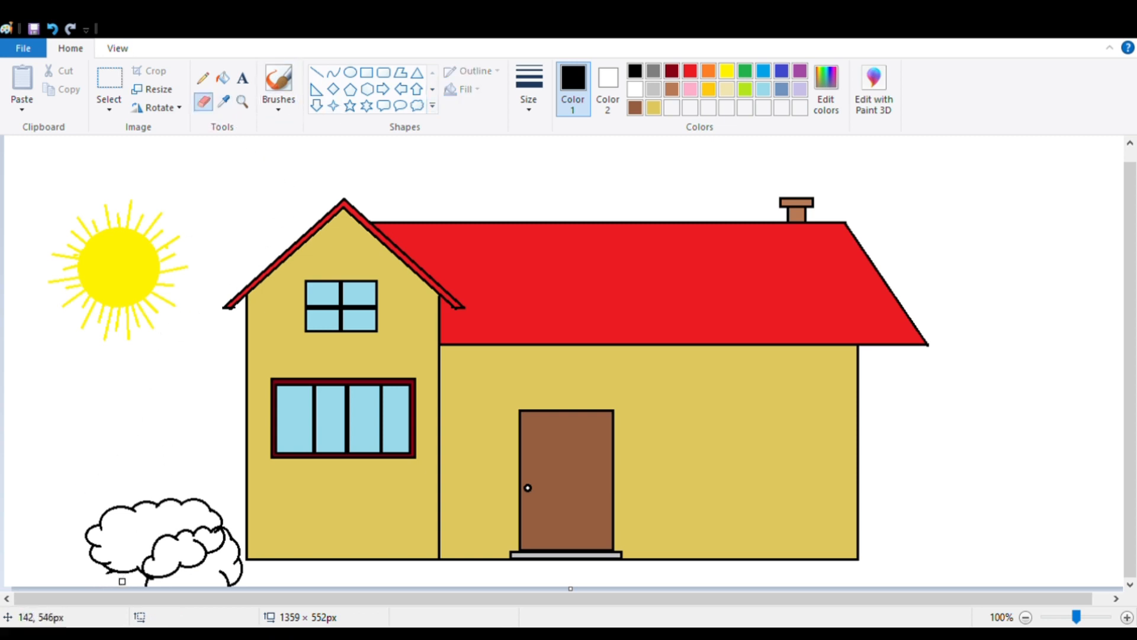
pyautogui.click(222, 77)
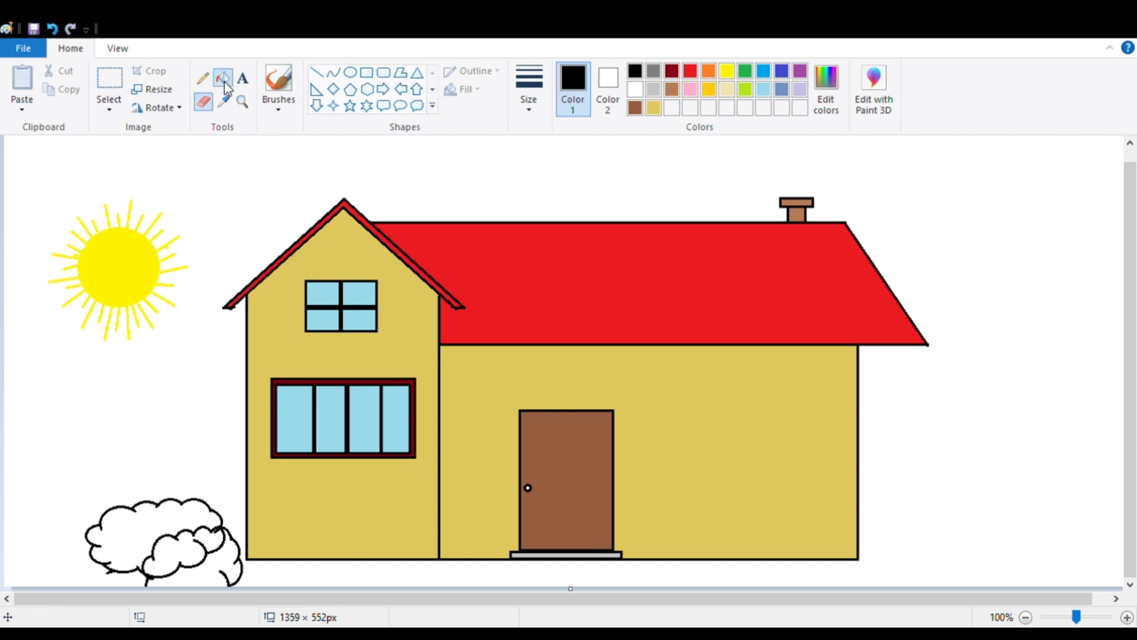
pyautogui.click(745, 70)
pyautogui.click(132, 548)
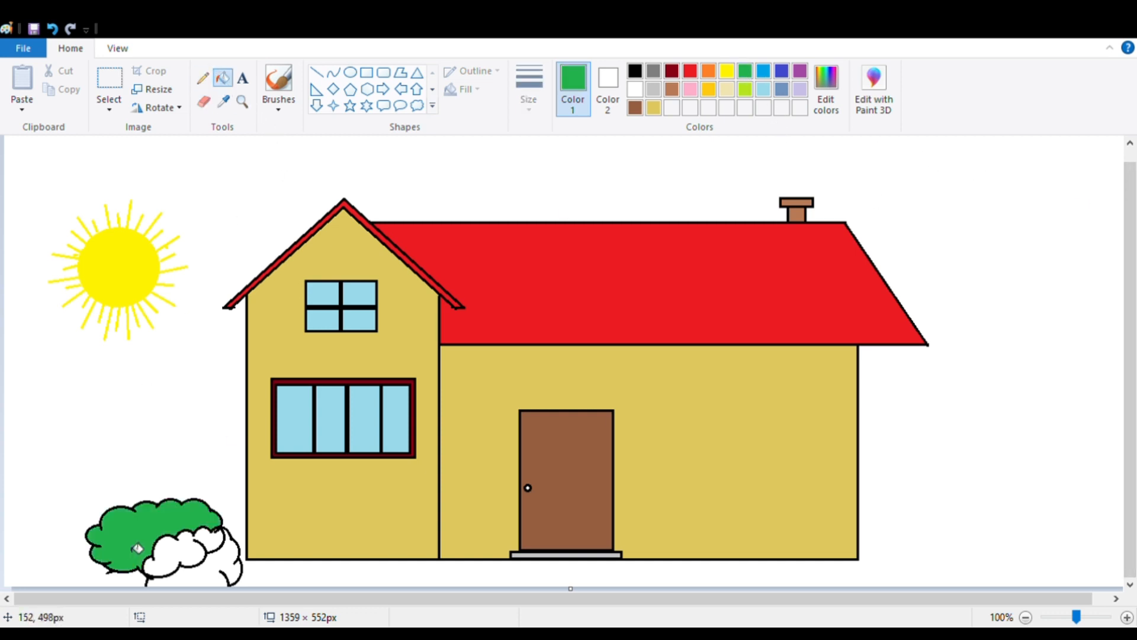
pyautogui.click(174, 566)
pyautogui.click(230, 570)
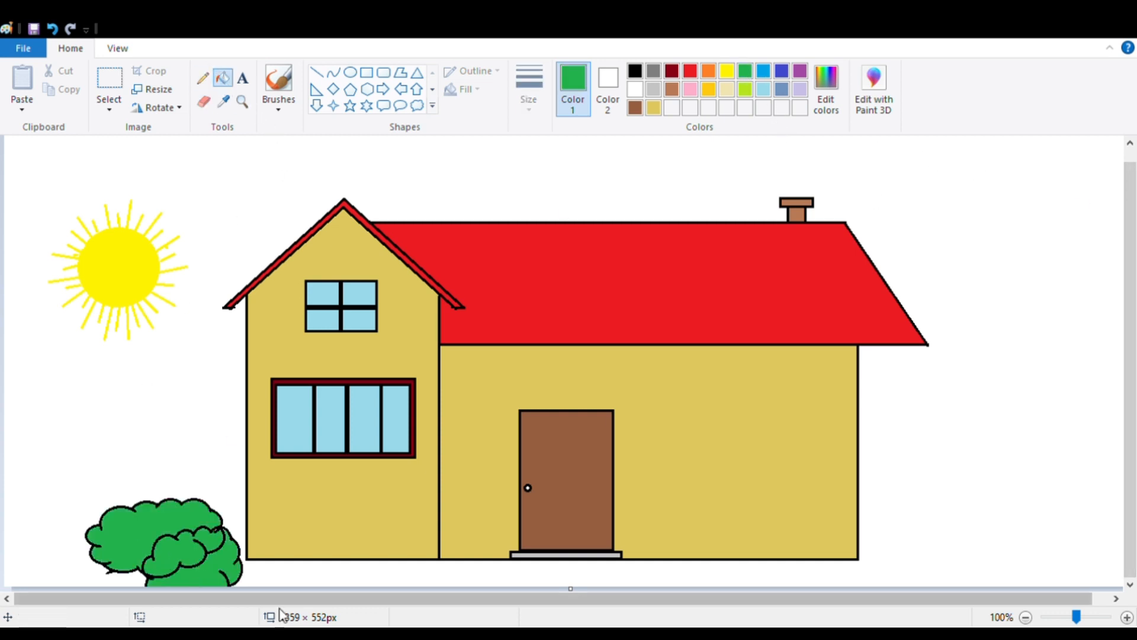
# Draw a black cloud callout about 184 × 149 px and place it right of the house's base, its tail beyond the lower canvas edge.
pyautogui.click(635, 71)
pyautogui.click(418, 106)
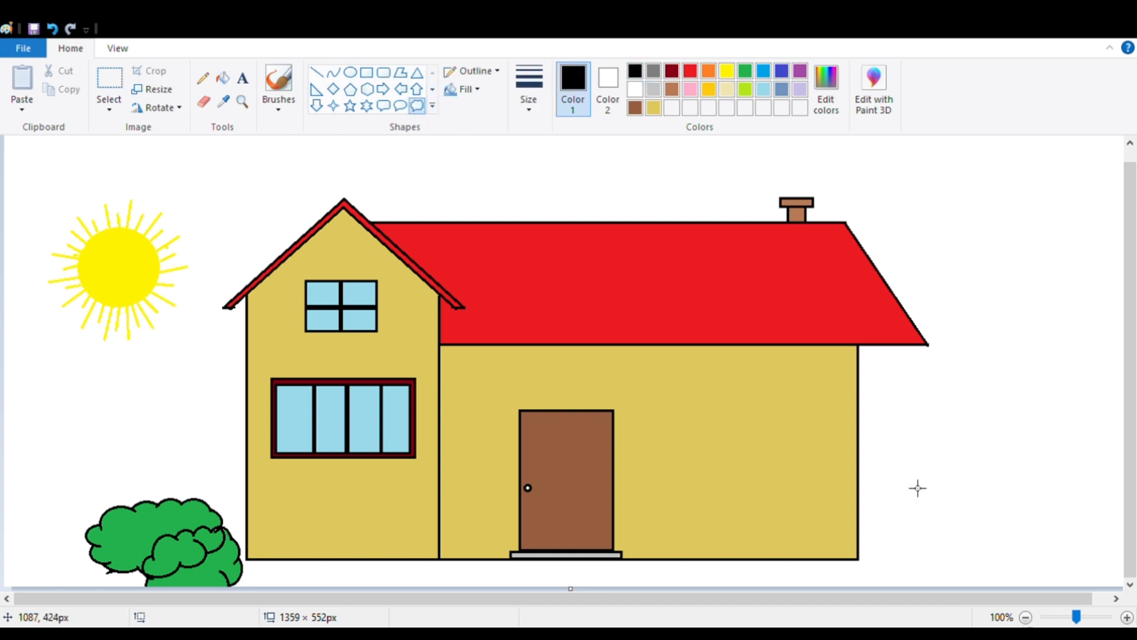
pyautogui.moveTo(895, 473); pyautogui.dragTo(1048, 595)
pyautogui.moveTo(989, 555); pyautogui.dragTo(982, 585)
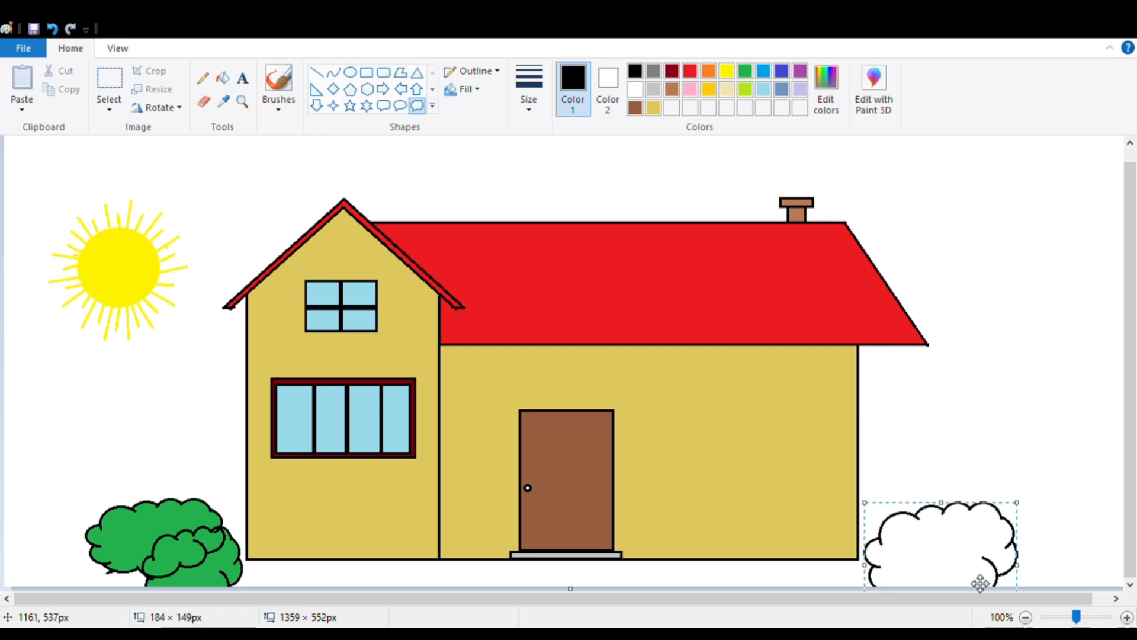
pyautogui.moveTo(1077, 616); pyautogui.dragTo(1067, 619)
pyautogui.click(1079, 617)
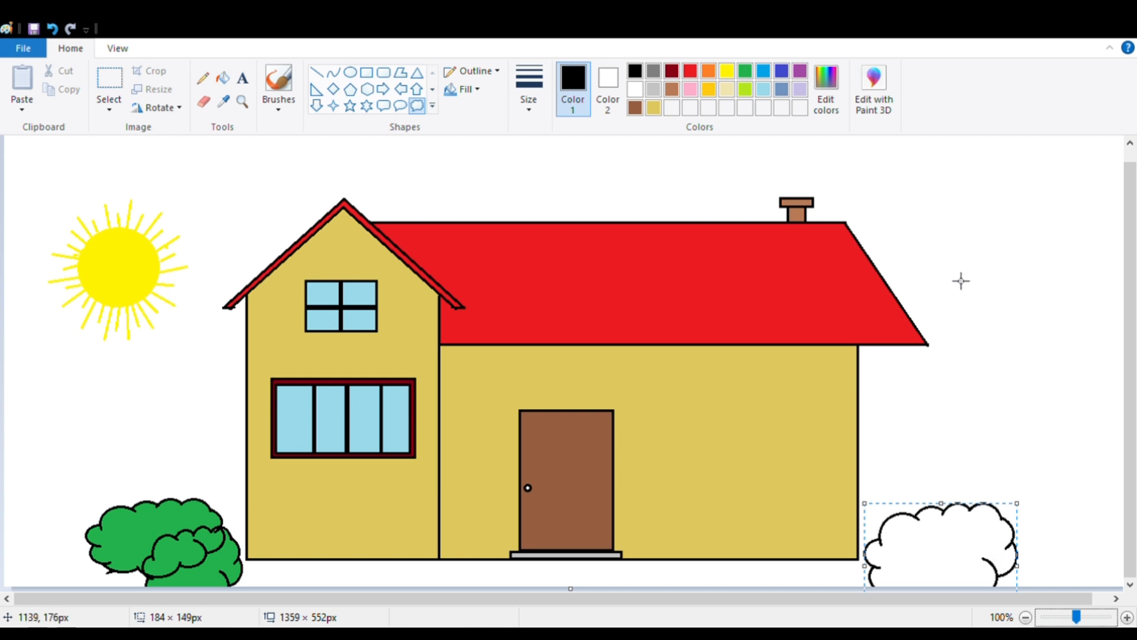
# Fill the cloud-shaped bush right of the house green.
pyautogui.click(765, 130)
pyautogui.click(745, 71)
pyautogui.click(223, 78)
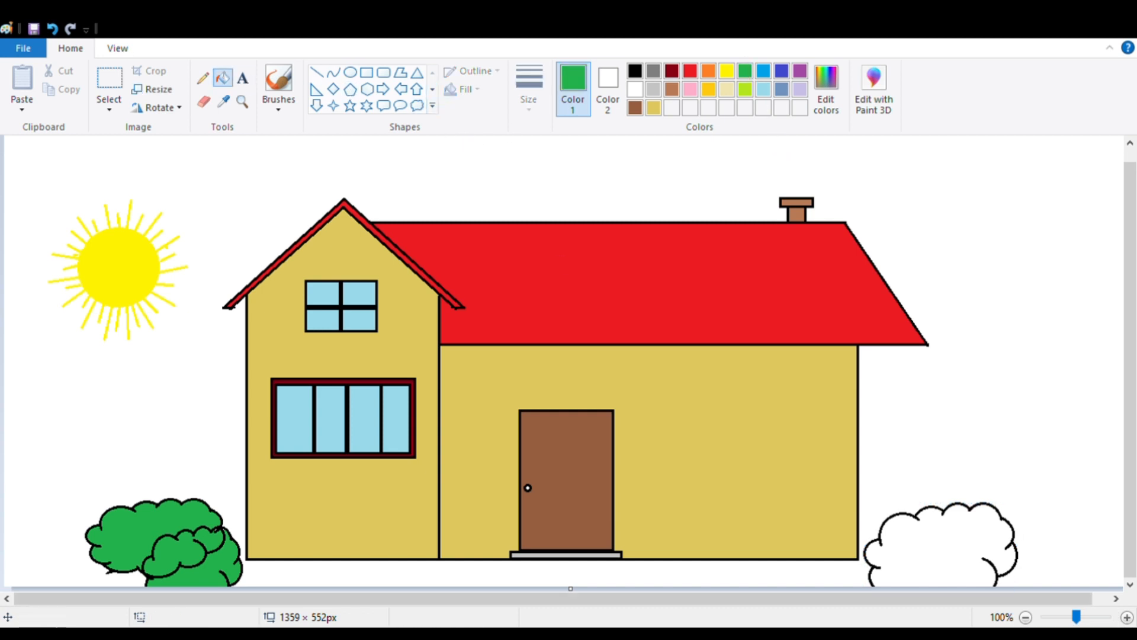
pyautogui.click(951, 553)
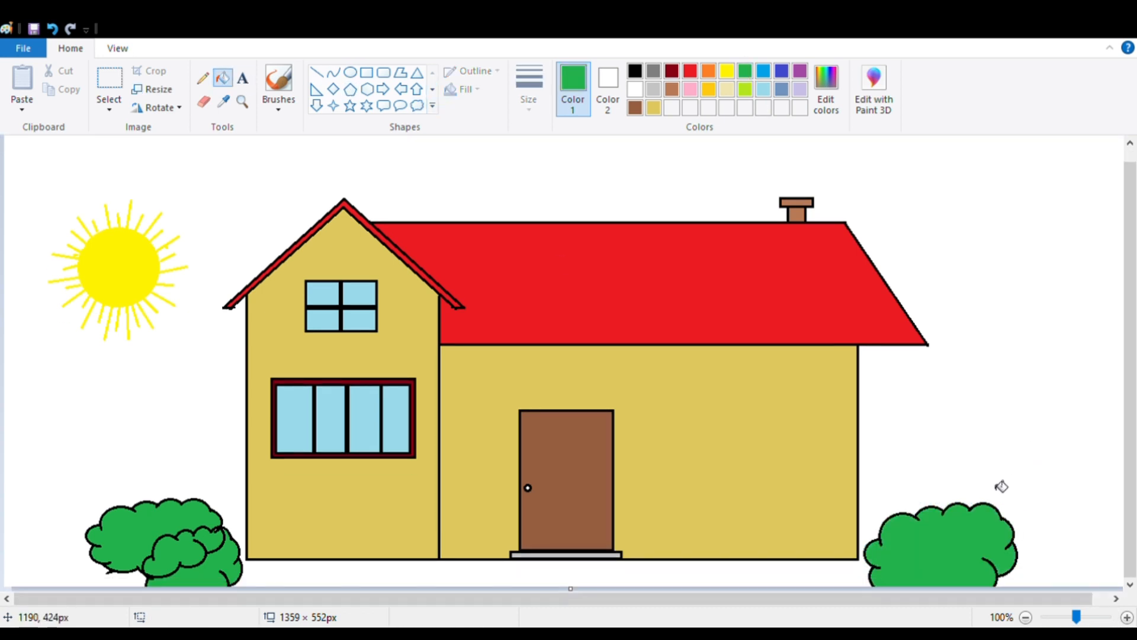
# Enlarge the canvas to 2720 × 1224 px by extending its lower-right corner.
pyautogui.scroll(1, 995, 468)
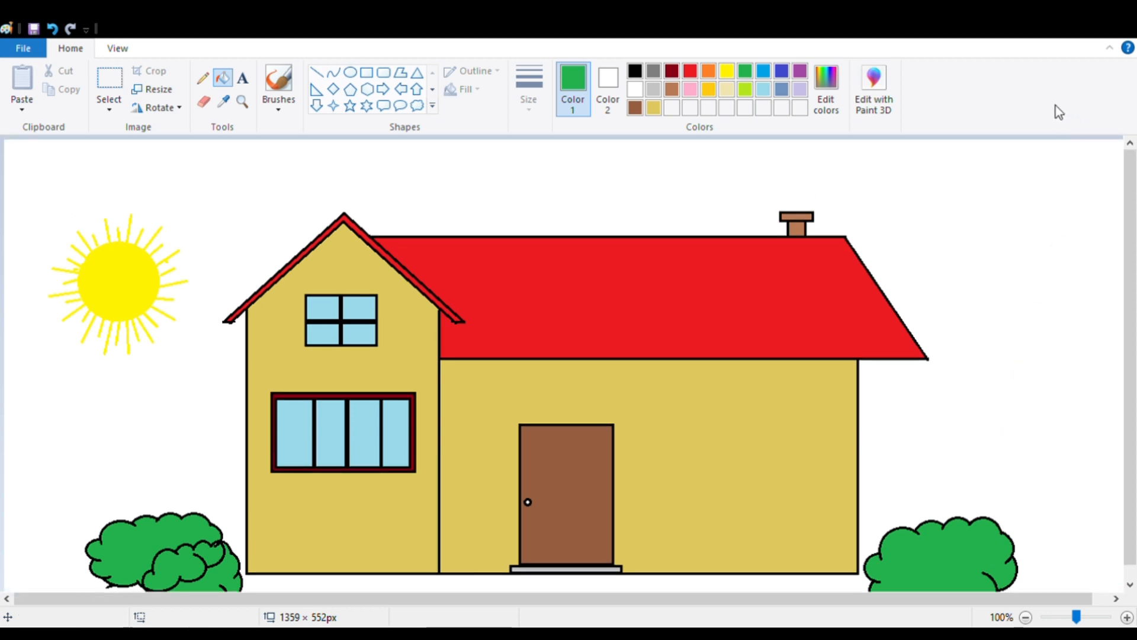
pyautogui.scroll(-1, 1048, 154)
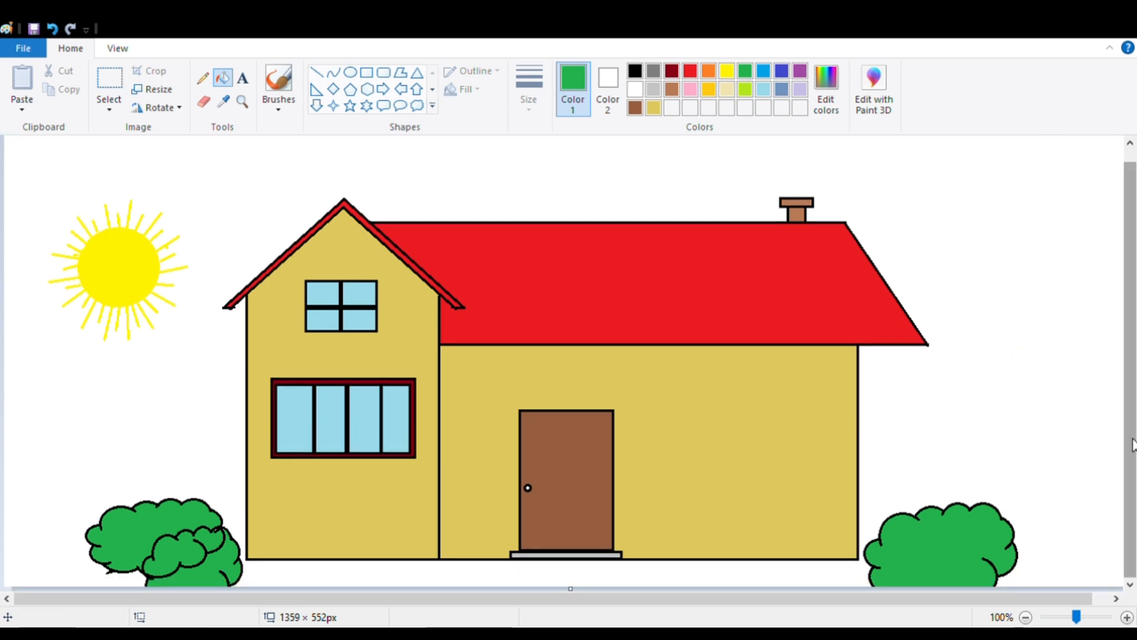
pyautogui.click(1073, 620)
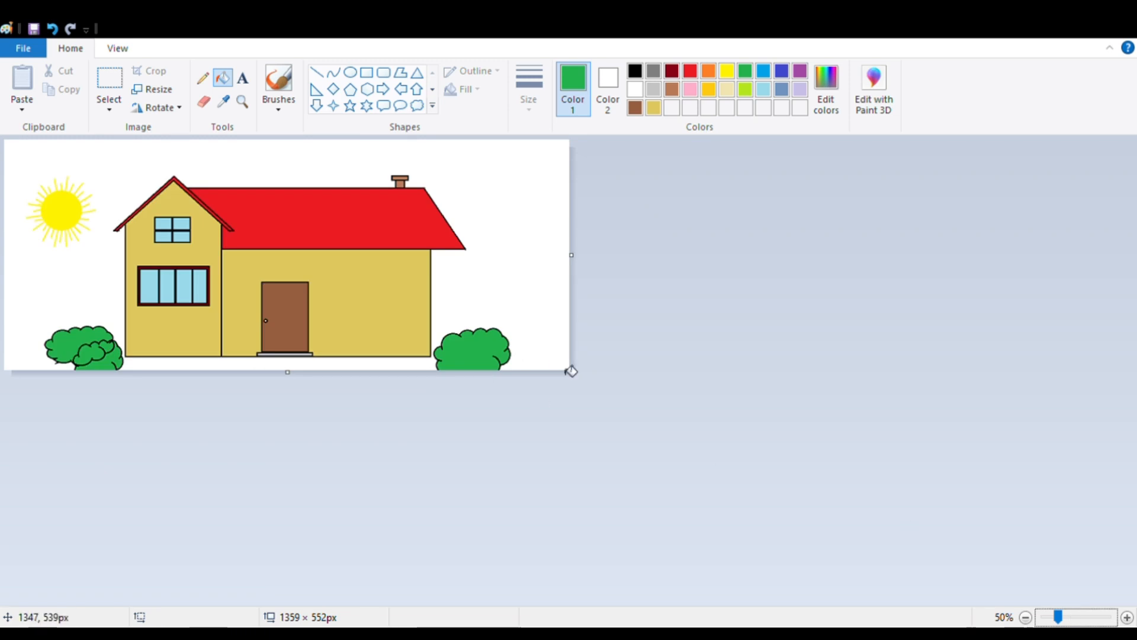
pyautogui.moveTo(572, 372); pyautogui.dragTo(1134, 636)
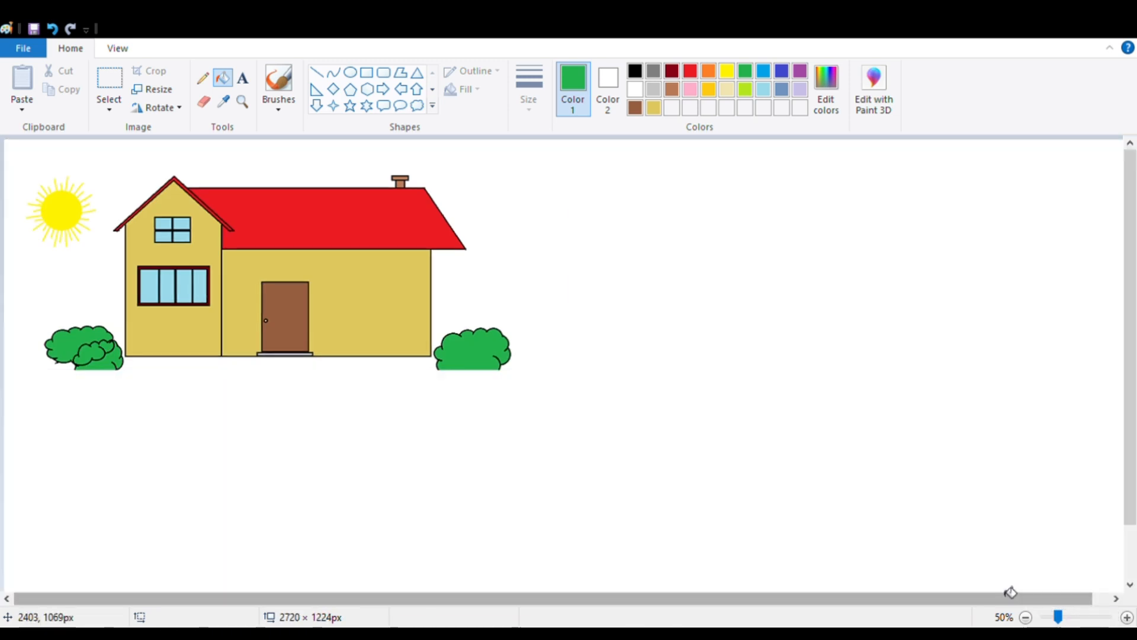
pyautogui.click(1075, 619)
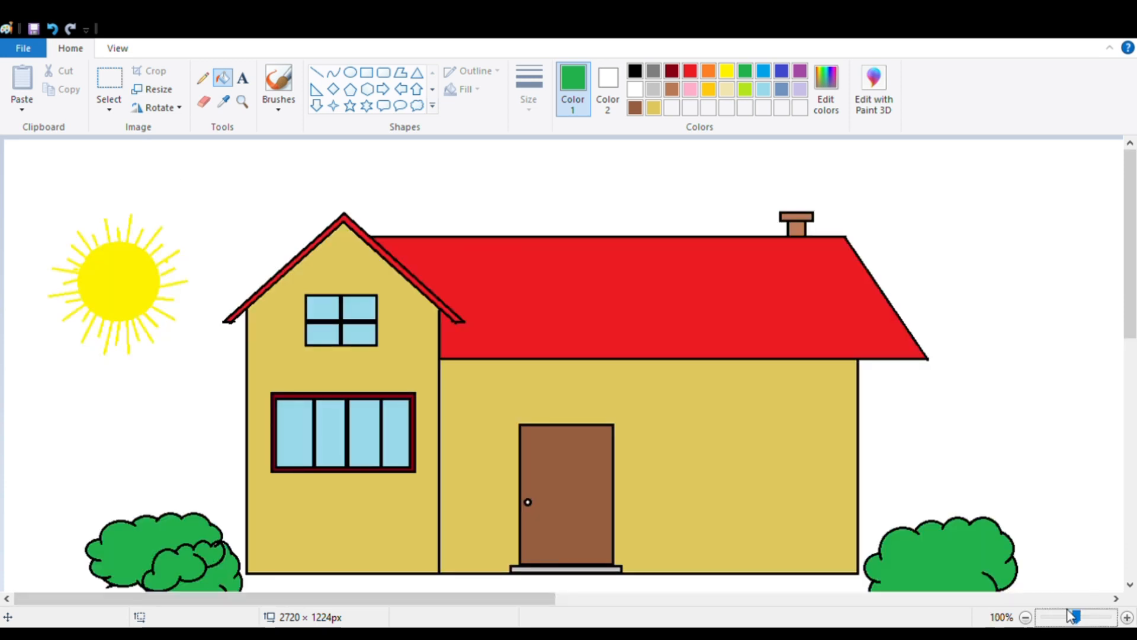
# Remove the green bush beside the house's front gable section, erasing part of it and deleting the rest with a selection.
pyautogui.scroll(-2, 1053, 482)
pyautogui.scroll(1, 1054, 485)
pyautogui.scroll(-1, 1057, 491)
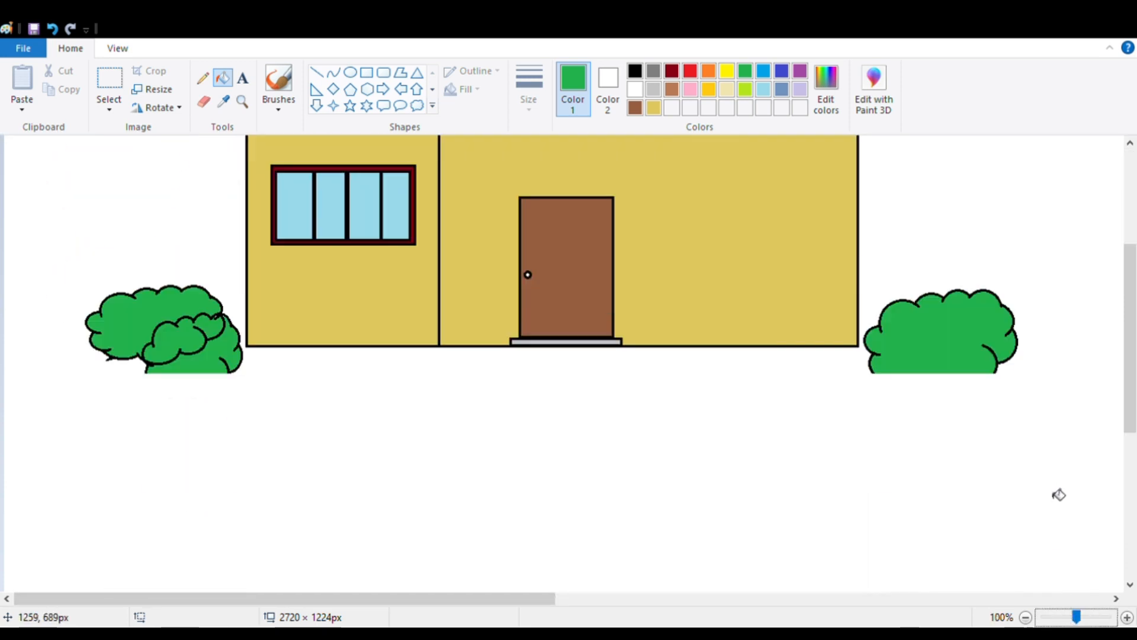
pyautogui.scroll(2, 1059, 495)
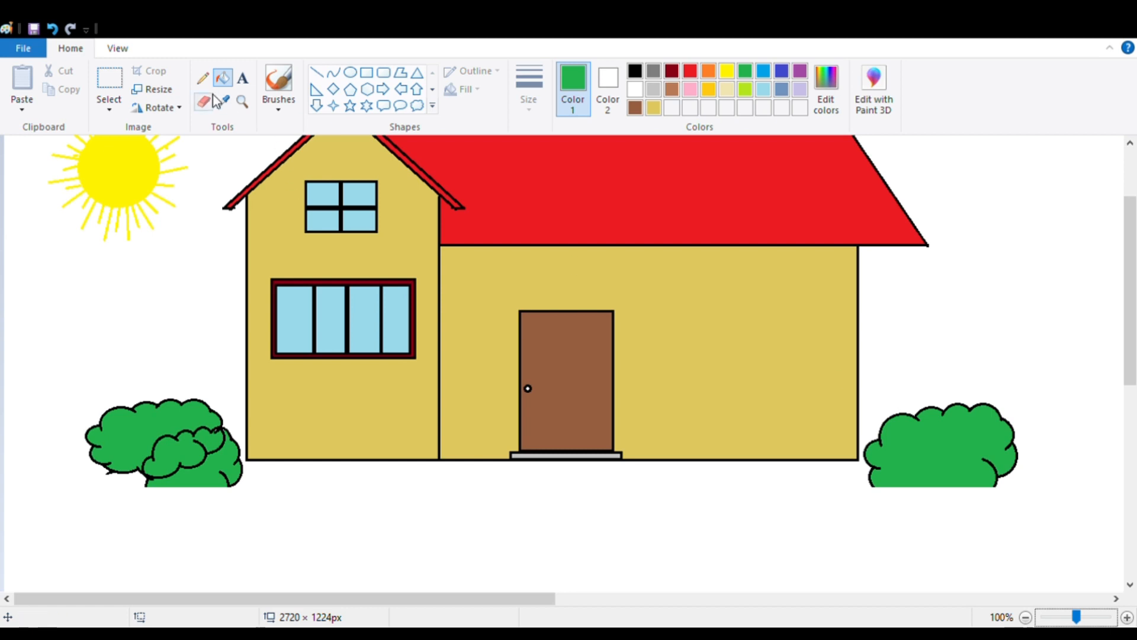
pyautogui.click(112, 109)
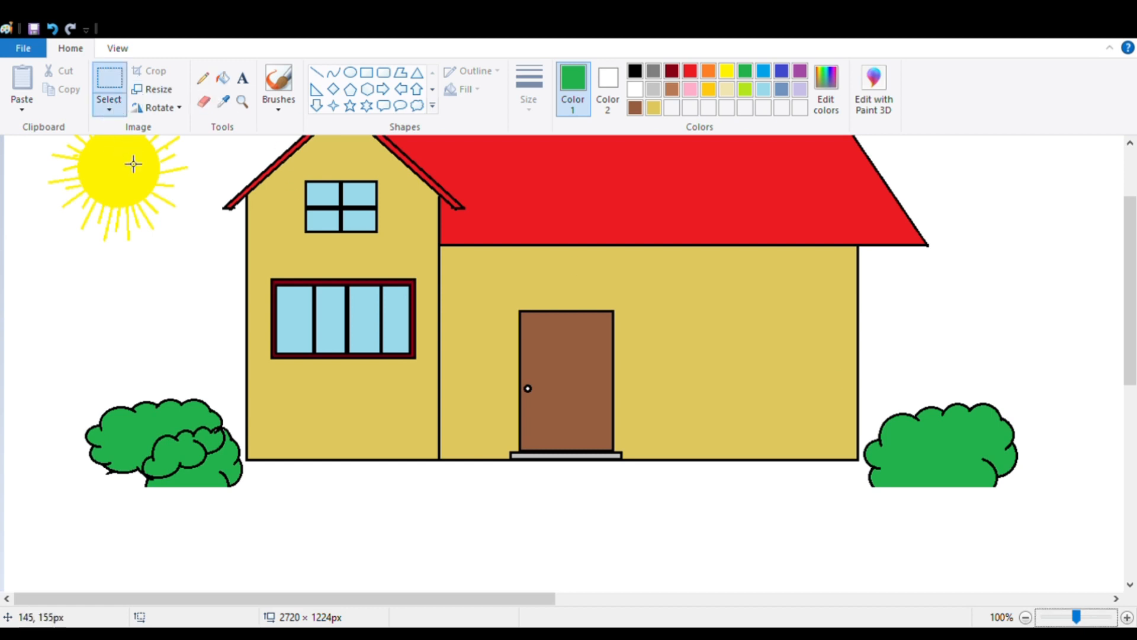
pyautogui.click(203, 101)
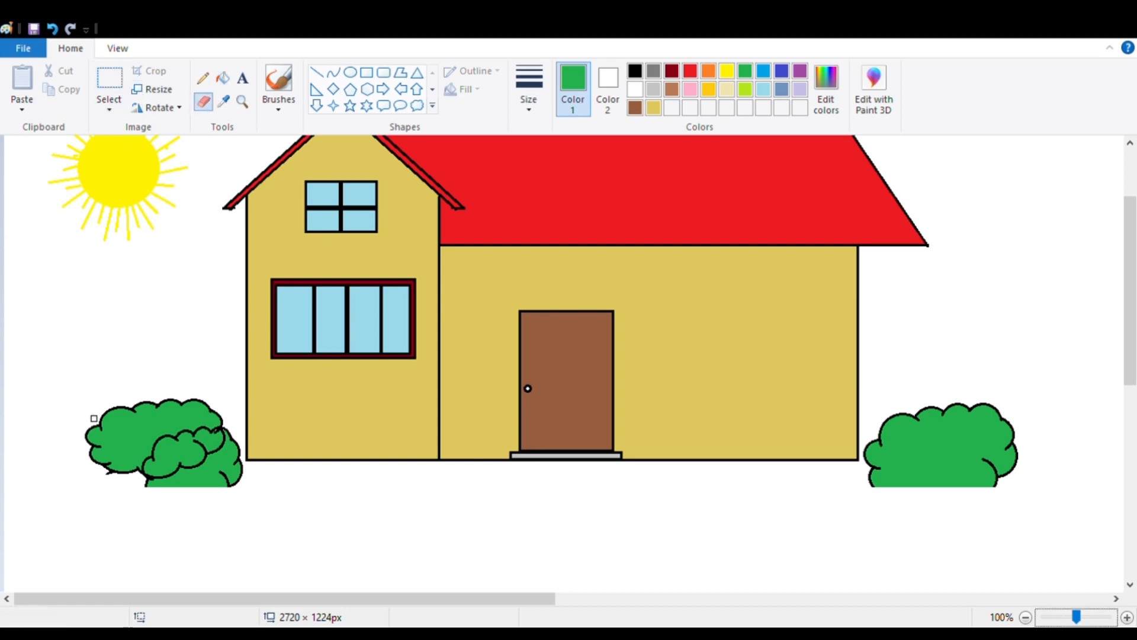
pyautogui.scroll(2, 98, 421)
pyautogui.scroll(-2, 103, 420)
pyautogui.moveTo(99, 446)
pyautogui.mouseDown()
pyautogui.moveTo(104, 421)
pyautogui.moveTo(165, 416)
pyautogui.moveTo(178, 494)
pyautogui.moveTo(159, 449)
pyautogui.moveTo(140, 494)
pyautogui.moveTo(178, 418)
pyautogui.moveTo(116, 402)
pyautogui.moveTo(169, 467)
pyautogui.moveTo(220, 467)
pyautogui.moveTo(224, 431)
pyautogui.mouseUp()
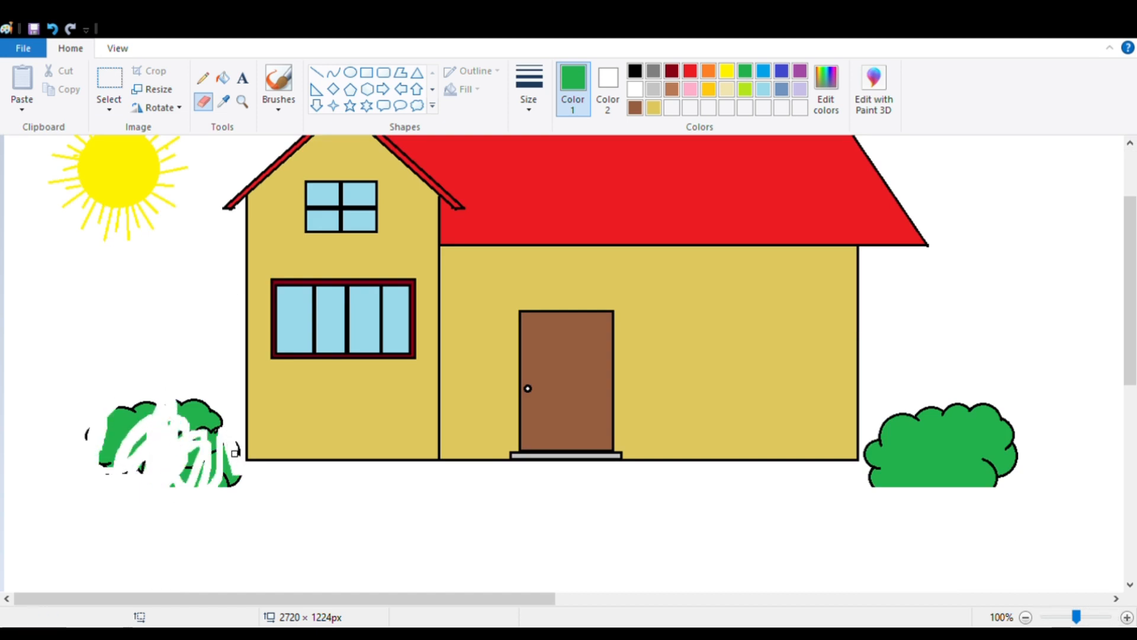
pyautogui.click(107, 112)
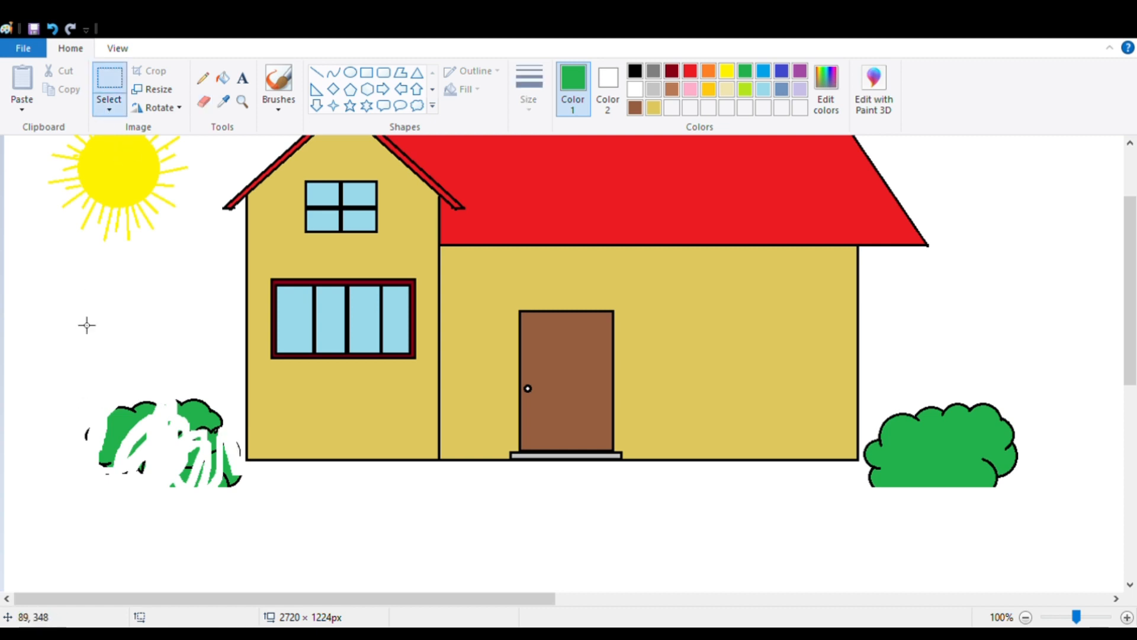
pyautogui.moveTo(61, 359)
pyautogui.mouseDown()
pyautogui.moveTo(112, 465)
pyautogui.moveTo(239, 518)
pyautogui.mouseUp()
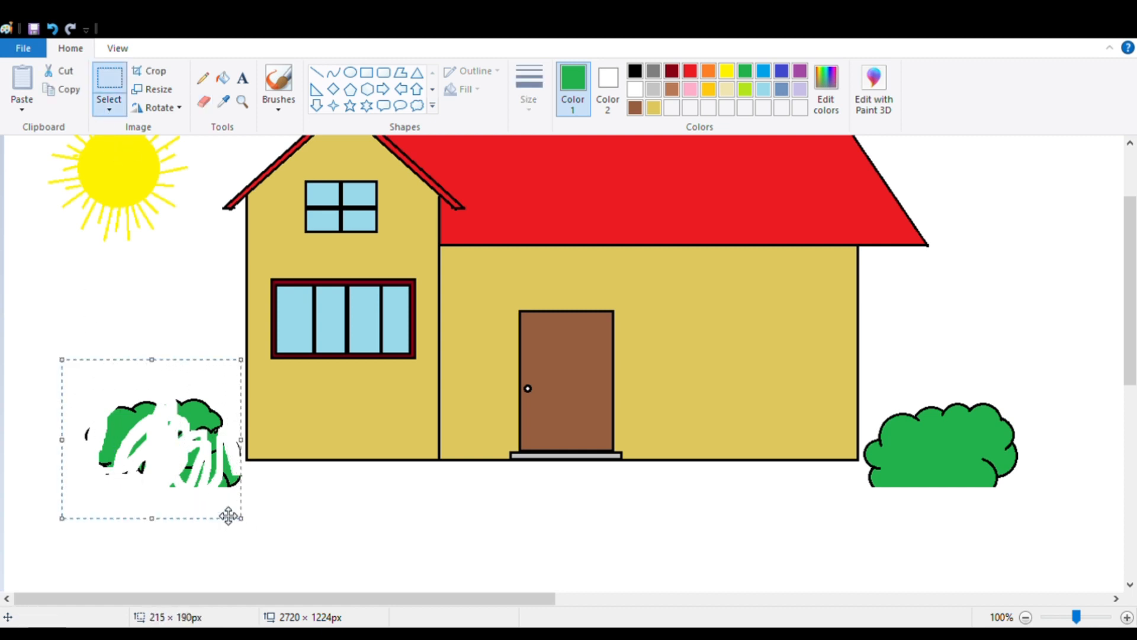
pyautogui.press('Delete')
# Delete the green bush beside the far end of the long wall and erase its leftover pieces.
pyautogui.moveTo(896, 355); pyautogui.dragTo(1038, 498)
pyautogui.press('Delete')
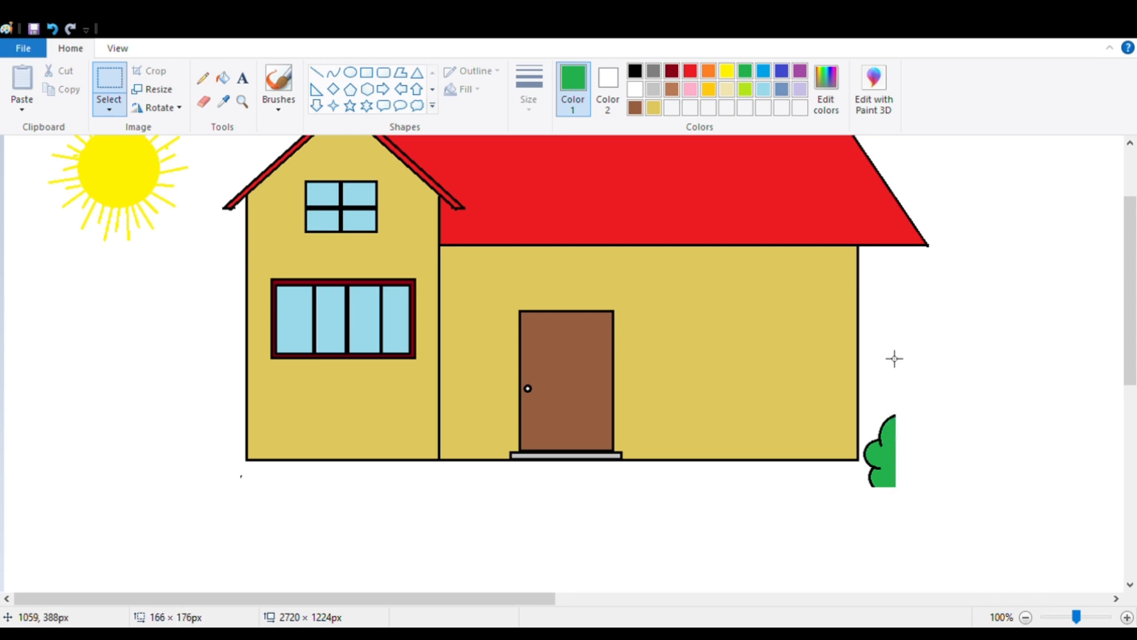
pyautogui.moveTo(883, 355); pyautogui.dragTo(917, 521)
pyautogui.press('Delete')
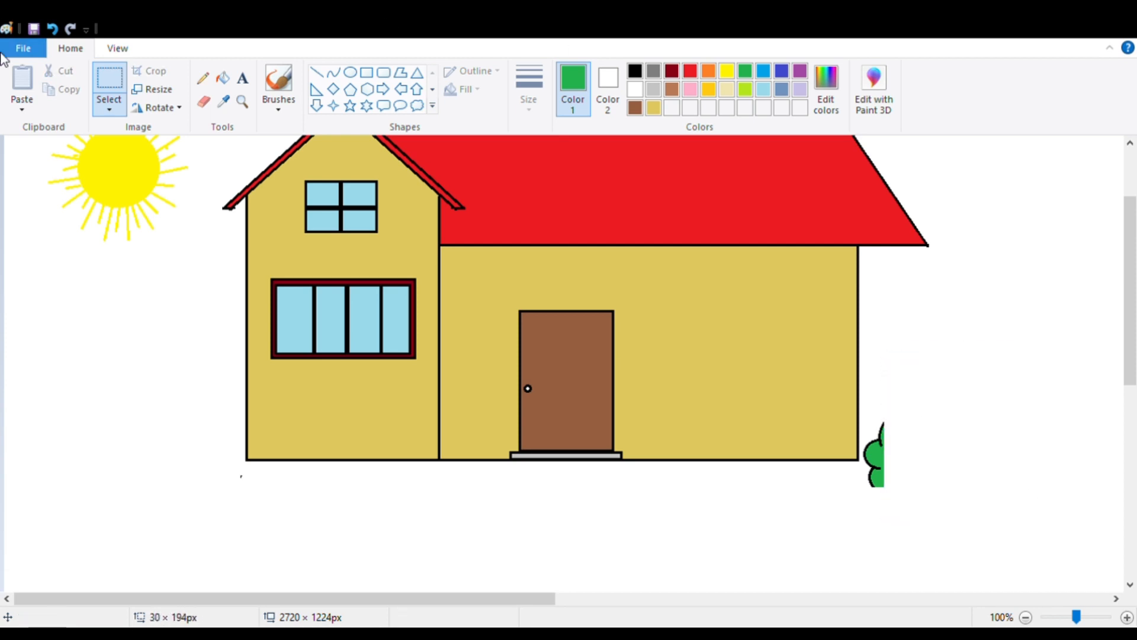
pyautogui.click(203, 102)
pyautogui.moveTo(883, 432); pyautogui.dragTo(873, 464)
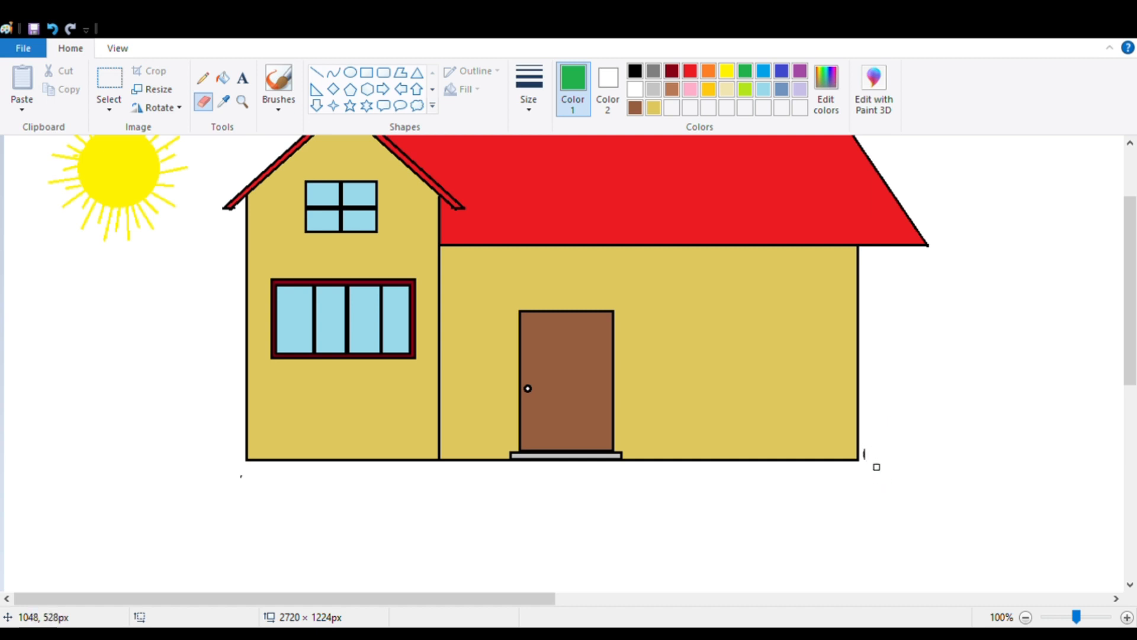
# Draw three overlapping black cloud callouts across the gabled section's lower outer corner, the first two about 121 × 123 and 127 × 119 px.
pyautogui.click(417, 106)
pyautogui.click(634, 71)
pyautogui.moveTo(158, 457); pyautogui.dragTo(261, 561)
pyautogui.moveTo(238, 517)
pyautogui.mouseDown()
pyautogui.moveTo(251, 499)
pyautogui.moveTo(243, 507)
pyautogui.mouseUp()
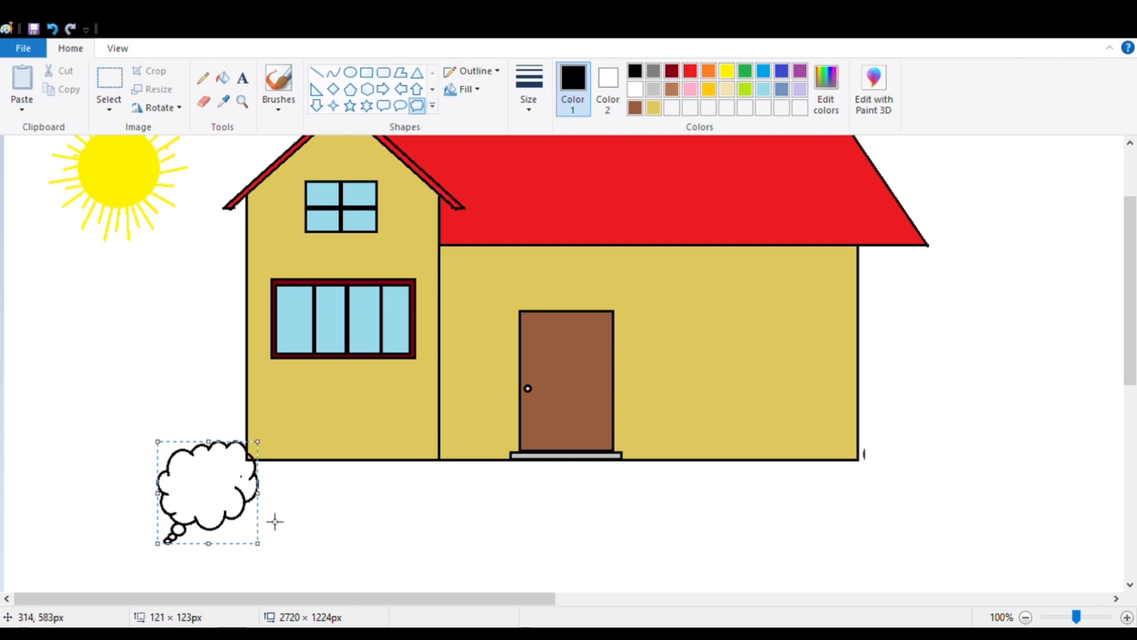
pyautogui.click(274, 521)
pyautogui.moveTo(211, 465)
pyautogui.mouseDown()
pyautogui.moveTo(233, 500)
pyautogui.moveTo(338, 568)
pyautogui.moveTo(273, 522)
pyautogui.mouseUp()
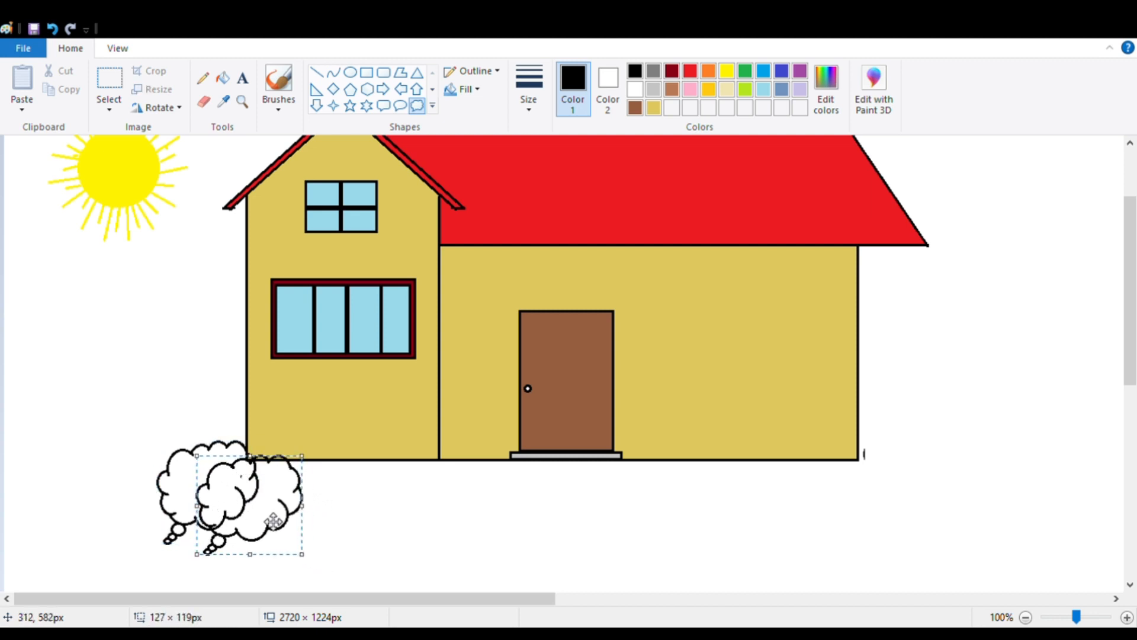
pyautogui.click(345, 517)
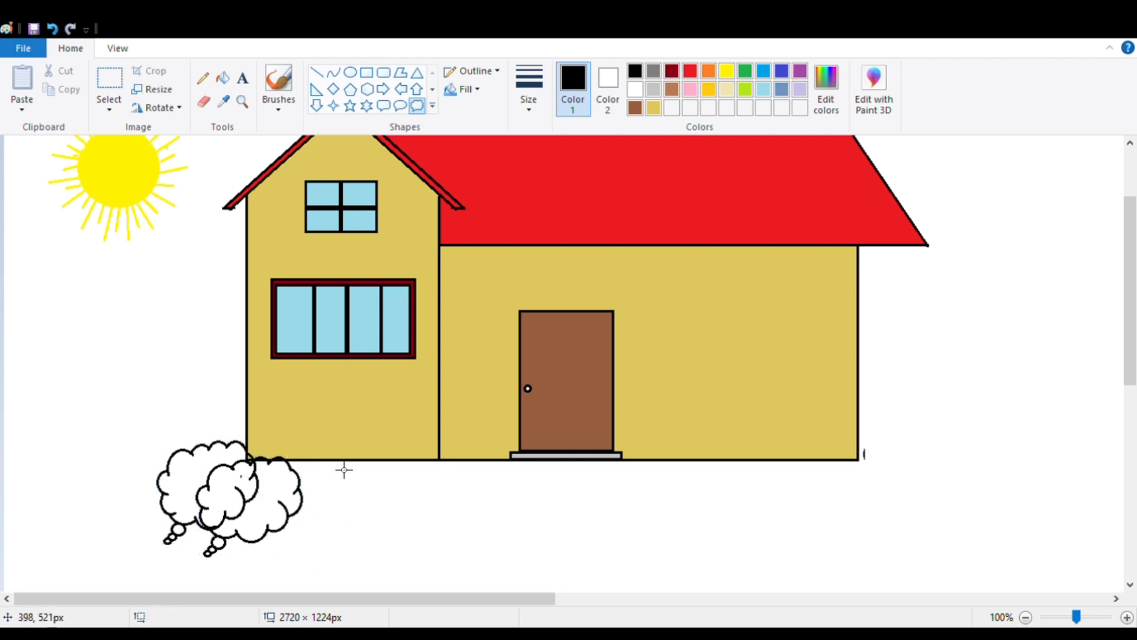
pyautogui.moveTo(344, 469); pyautogui.dragTo(248, 586)
pyautogui.moveTo(293, 535); pyautogui.dragTo(299, 519)
pyautogui.click(456, 509)
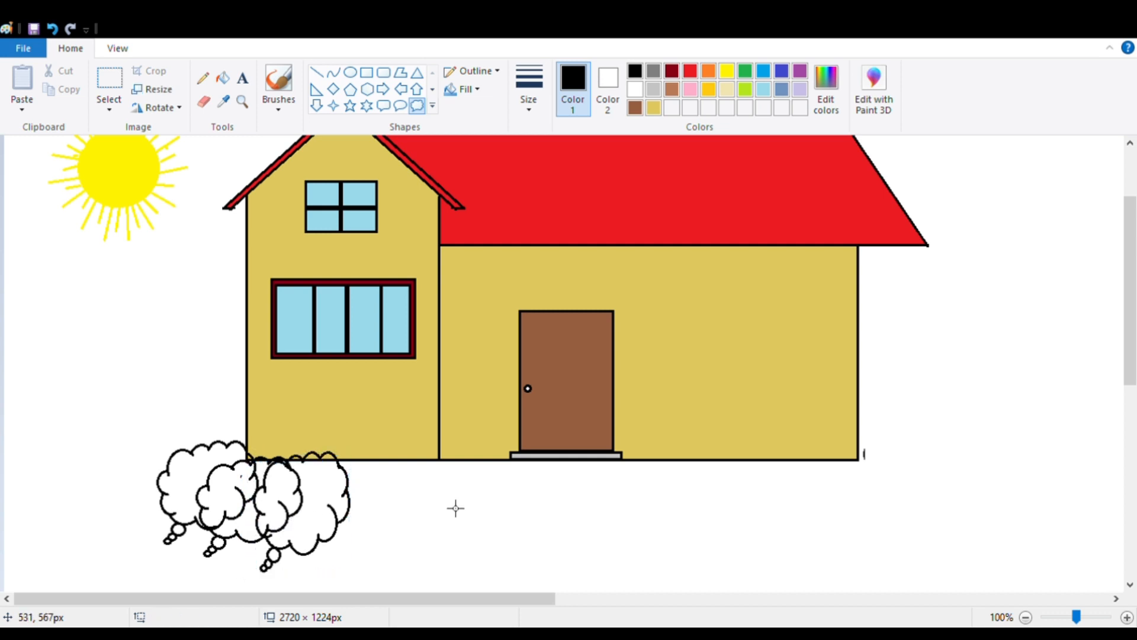
# Draw a wide, flat cloud callout just below the base of the wall, to the right of the doorstep.
pyautogui.moveTo(606, 478); pyautogui.dragTo(772, 594)
pyautogui.moveTo(704, 559); pyautogui.dragTo(704, 535)
pyautogui.moveTo(693, 468); pyautogui.dragTo(694, 490)
pyautogui.moveTo(695, 581); pyautogui.dragTo(696, 571)
pyautogui.moveTo(696, 531); pyautogui.dragTo(746, 500)
pyautogui.click(872, 502)
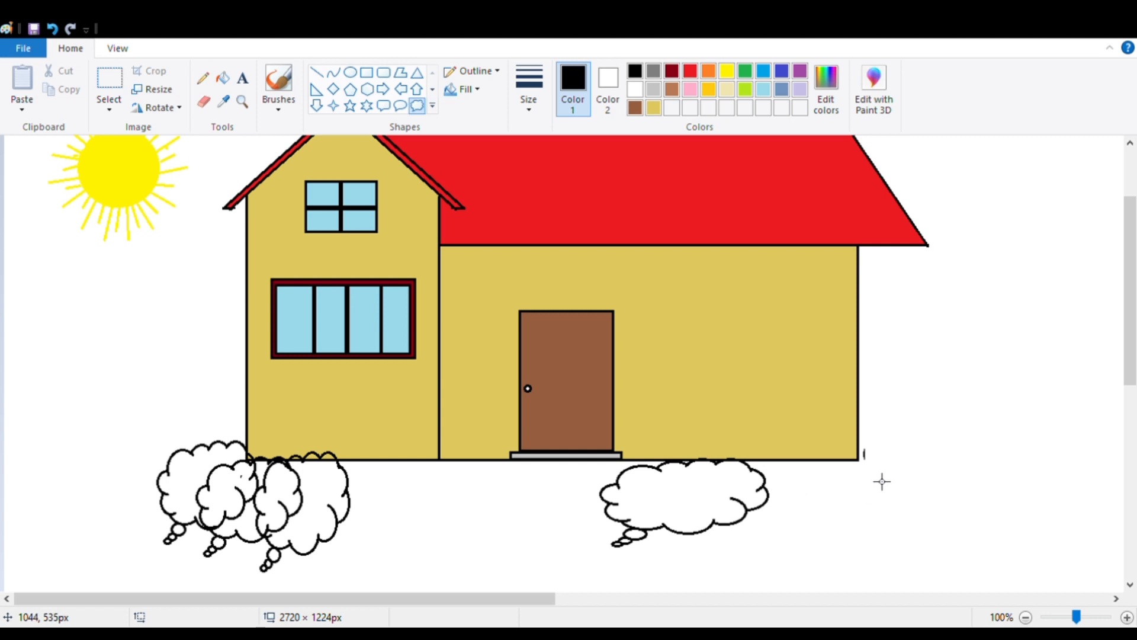
# Draw two overlapping cloud callouts at the long wall's lower right corner, the second about 143 × 132 px.
pyautogui.moveTo(839, 453)
pyautogui.mouseDown()
pyautogui.moveTo(914, 515)
pyautogui.moveTo(944, 563)
pyautogui.mouseUp()
pyautogui.moveTo(919, 513)
pyautogui.mouseDown()
pyautogui.moveTo(898, 492)
pyautogui.moveTo(1006, 599)
pyautogui.mouseUp()
pyautogui.click(953, 505)
pyautogui.moveTo(972, 559); pyautogui.dragTo(952, 533)
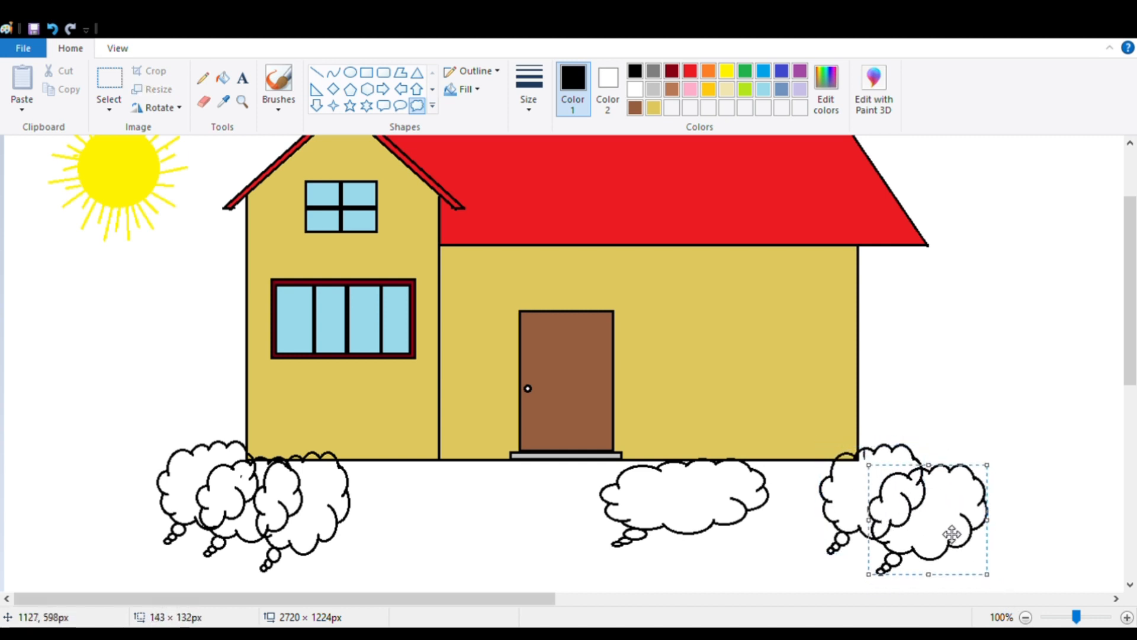
# Erase the small tail bubbles beneath all the cloud outlines and remove the stray dot beside the right cluster.
pyautogui.moveTo(1007, 500); pyautogui.dragTo(1016, 507)
pyautogui.click(204, 102)
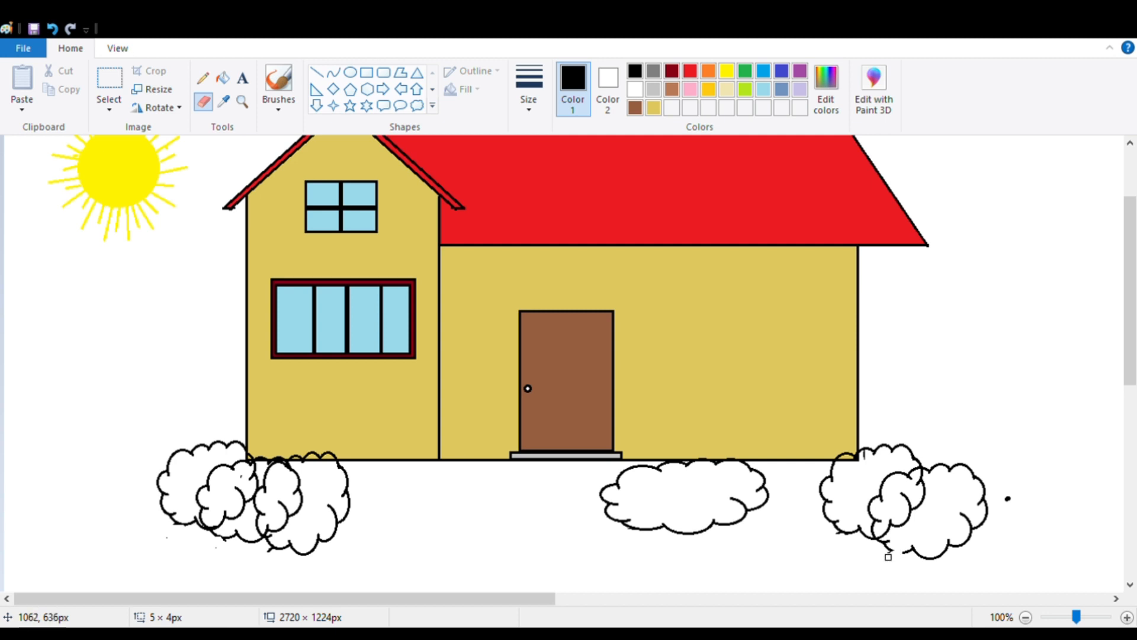
pyautogui.hotkey('ctrl', 'z')
pyautogui.moveTo(859, 563); pyautogui.dragTo(897, 566)
# Fill all sections of the three-cloud cluster at the gabled section's corner green, keeping the black outlines.
pyautogui.click(746, 71)
pyautogui.click(222, 78)
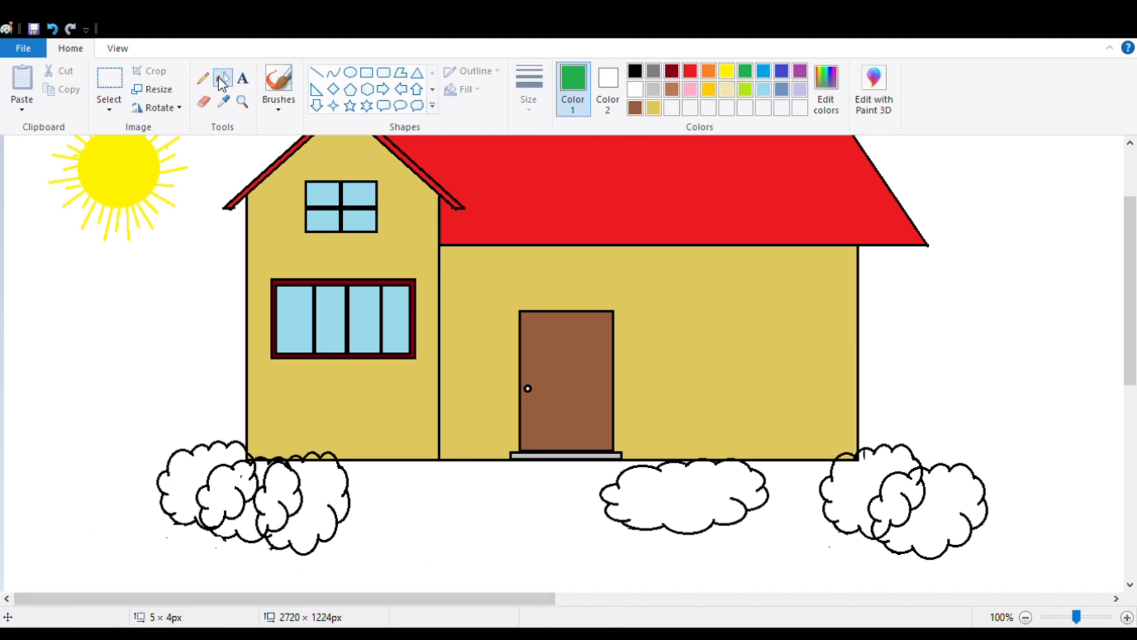
pyautogui.click(172, 483)
pyautogui.click(234, 495)
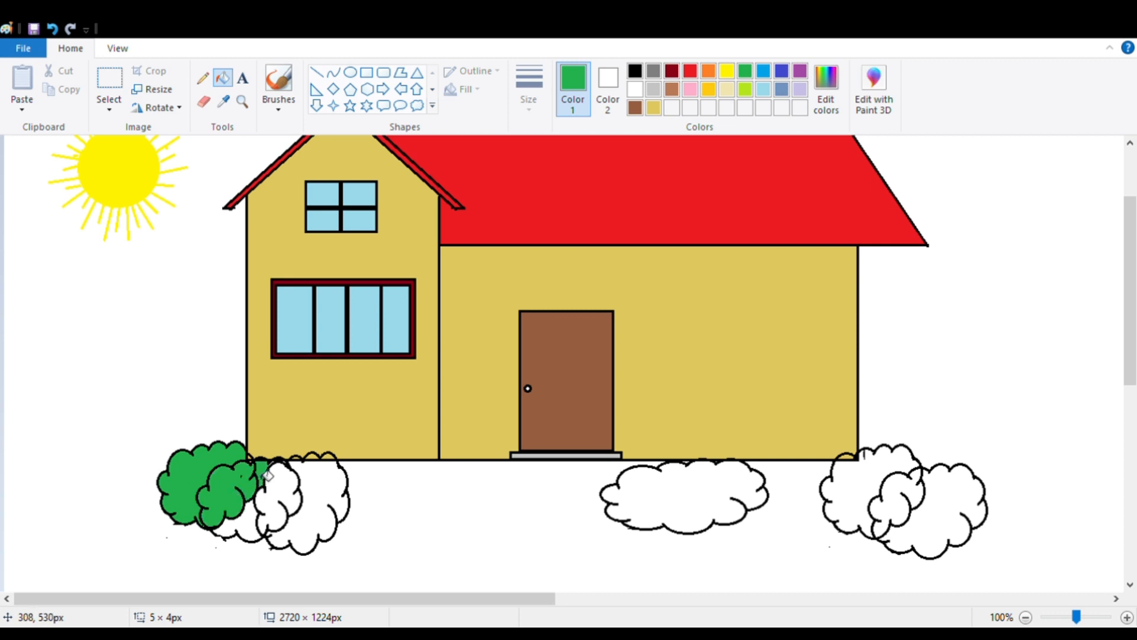
pyautogui.click(281, 486)
pyautogui.click(310, 481)
pyautogui.click(239, 538)
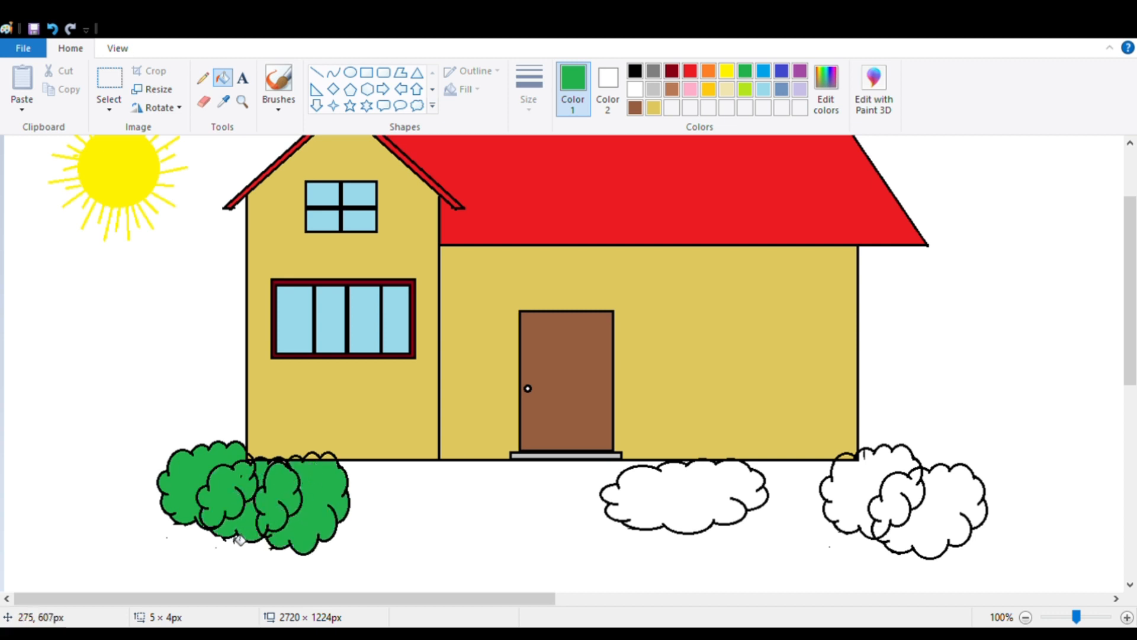
pyautogui.click(332, 468)
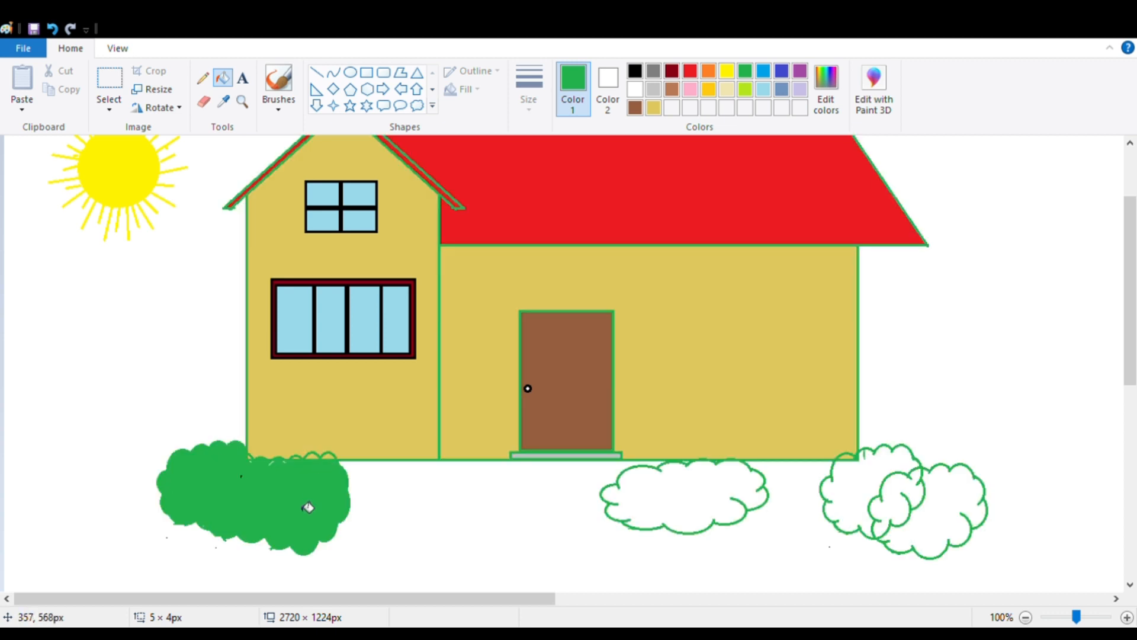
pyautogui.hotkey('ctrl', 'z')
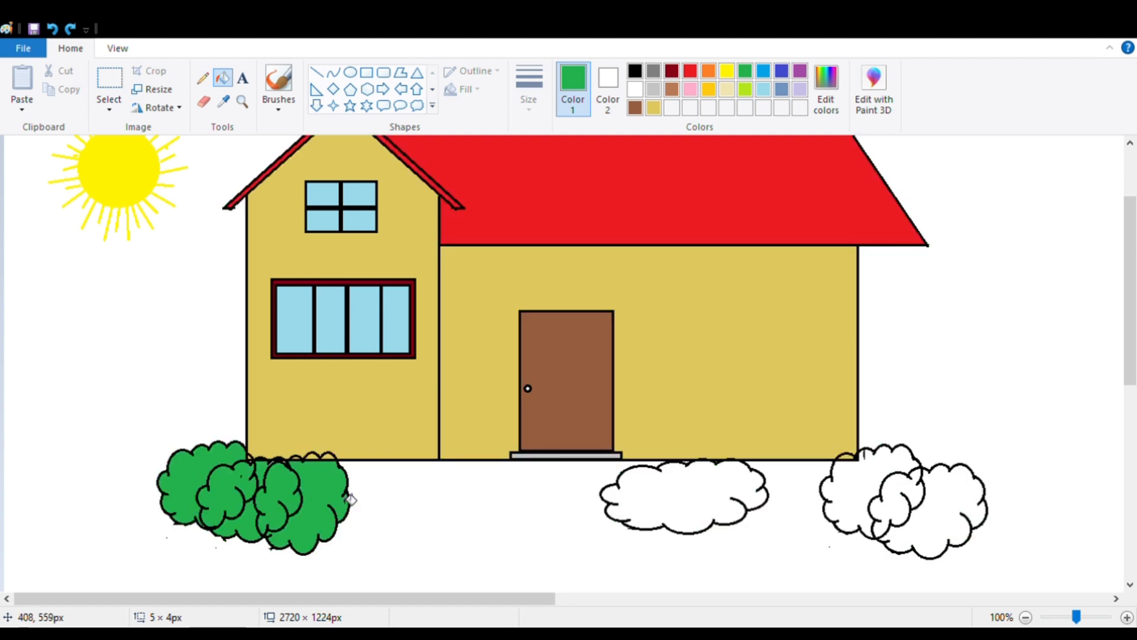
# Fill the flat cloud near the door and both clouds at the right corner green.
pyautogui.click(677, 505)
pyautogui.click(862, 501)
pyautogui.click(907, 508)
pyautogui.click(942, 512)
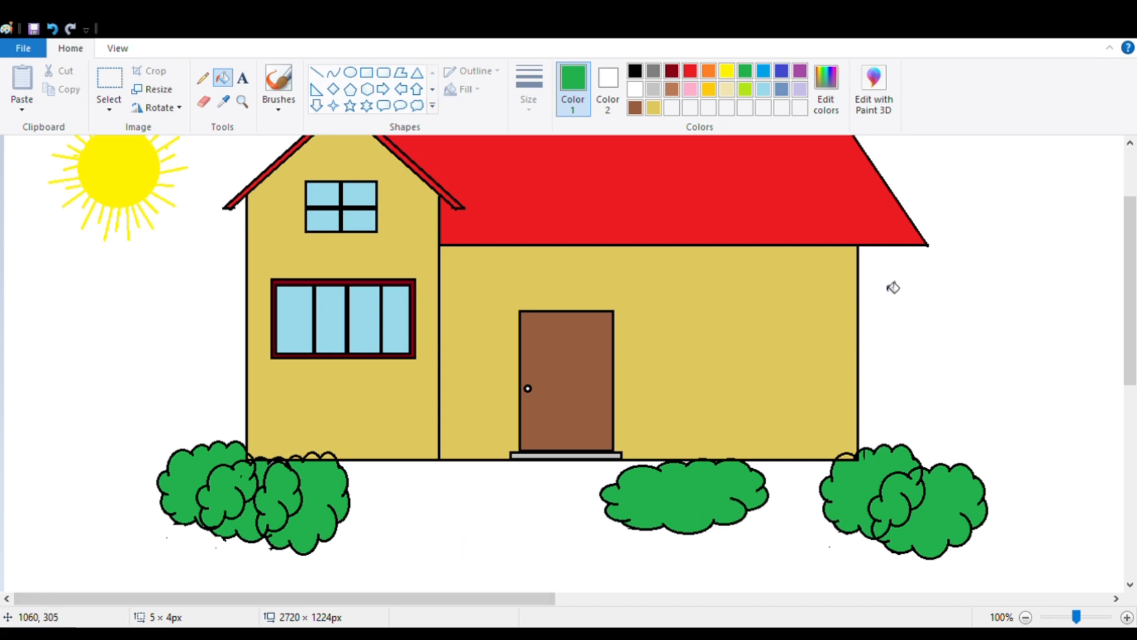
# Draw a black outer window rectangle in the blank area below the sun.
pyautogui.click(635, 72)
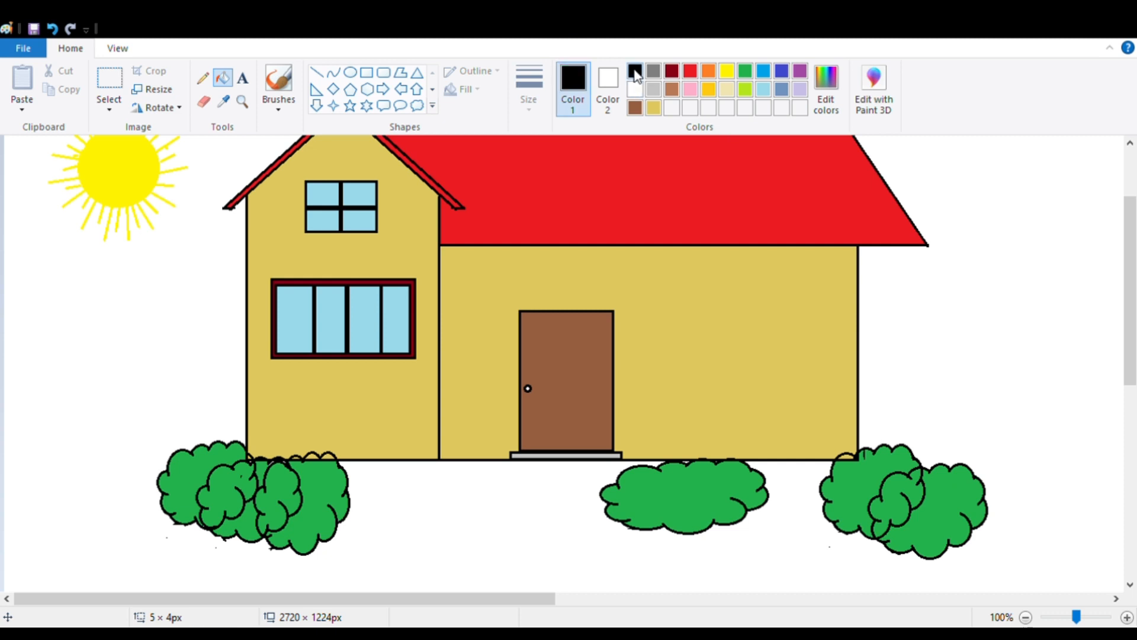
pyautogui.click(367, 72)
pyautogui.moveTo(70, 303); pyautogui.dragTo(206, 391)
# Draw an inner rectangle about 146 × 92 px in the window frame and a central vertical divider about 3 × 90 px.
pyautogui.moveTo(83, 308)
pyautogui.mouseDown()
pyautogui.moveTo(177, 392)
pyautogui.moveTo(193, 388)
pyautogui.mouseUp()
pyautogui.moveTo(140, 310); pyautogui.dragTo(141, 323)
pyautogui.moveTo(139, 392); pyautogui.dragTo(140, 385)
pyautogui.moveTo(83, 340); pyautogui.dragTo(141, 320)
pyautogui.moveTo(203, 350); pyautogui.dragTo(210, 351)
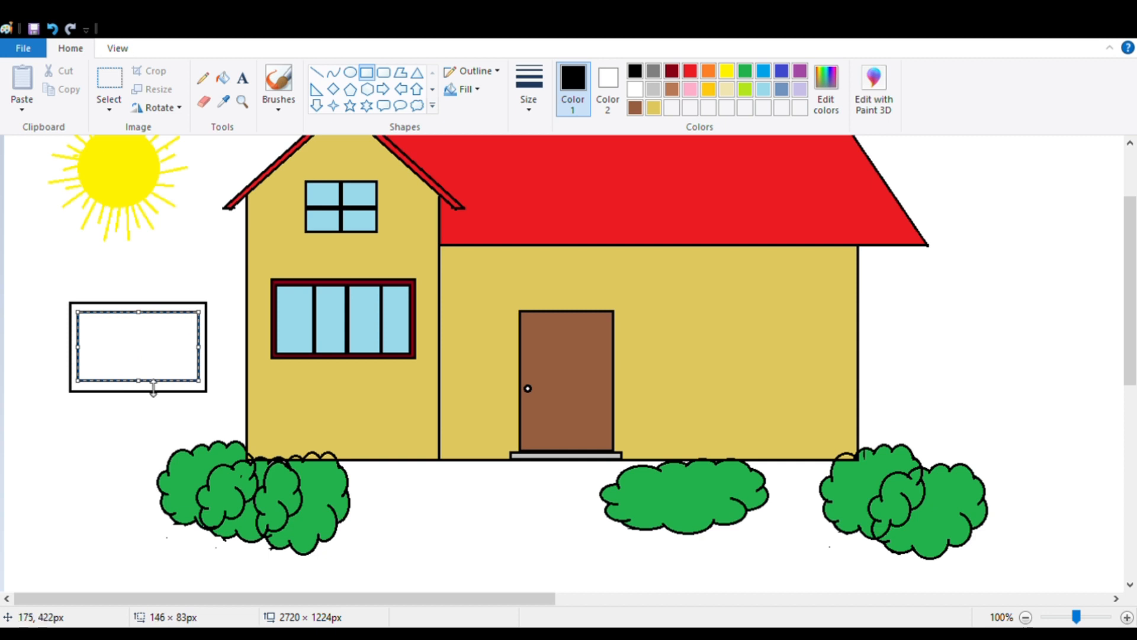
pyautogui.moveTo(140, 389); pyautogui.dragTo(144, 394)
pyautogui.moveTo(141, 323); pyautogui.dragTo(144, 318)
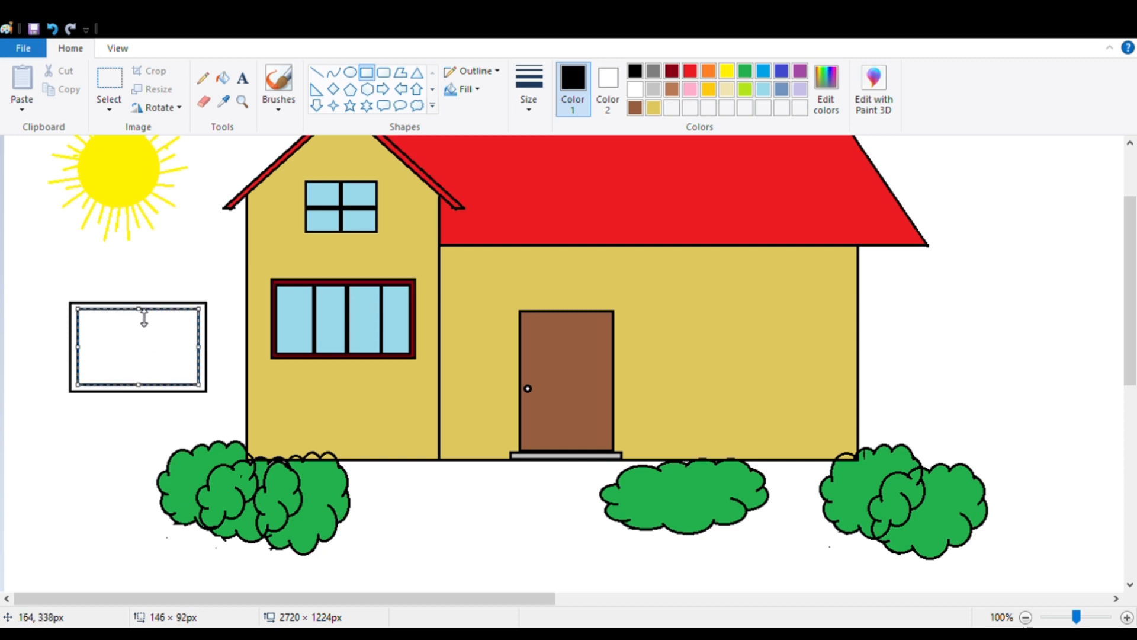
pyautogui.click(80, 469)
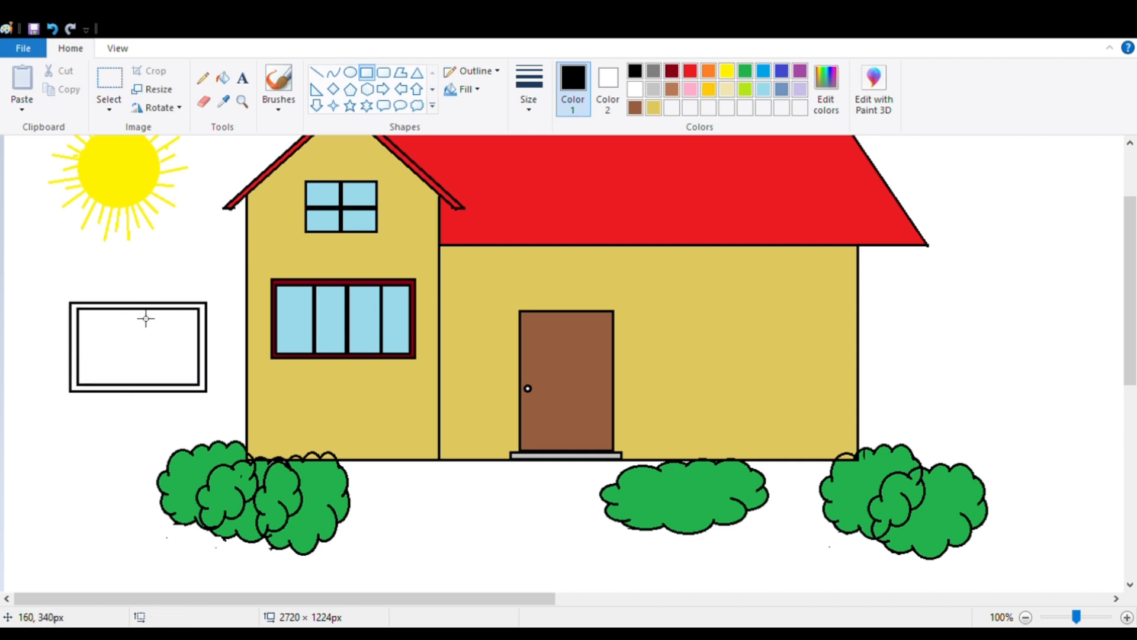
pyautogui.moveTo(138, 309); pyautogui.dragTo(144, 391)
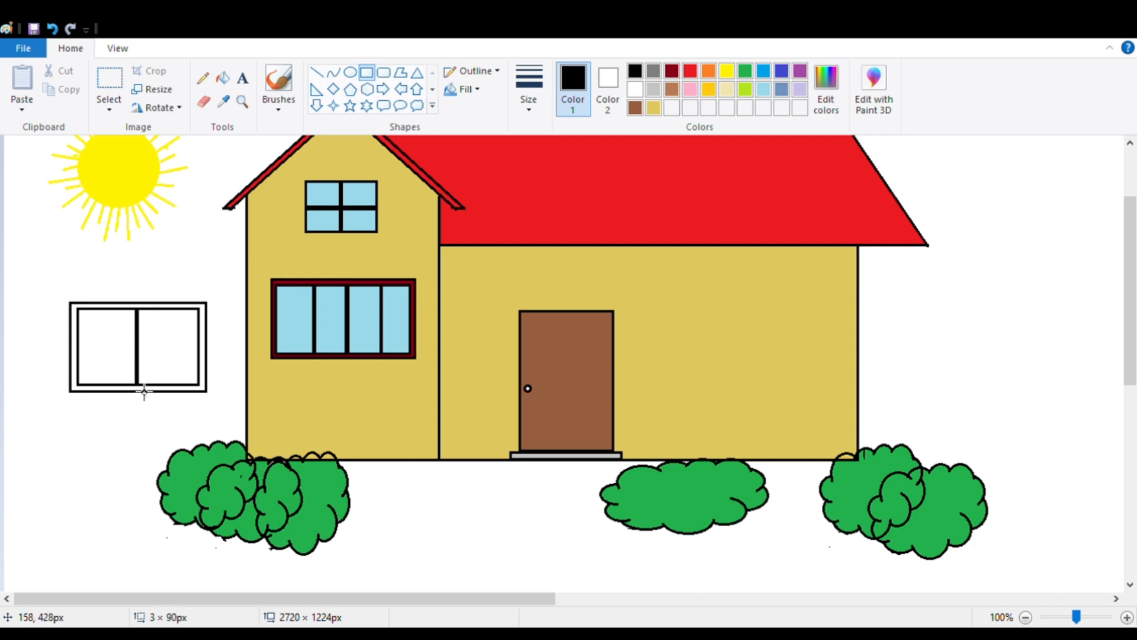
pyautogui.click(135, 437)
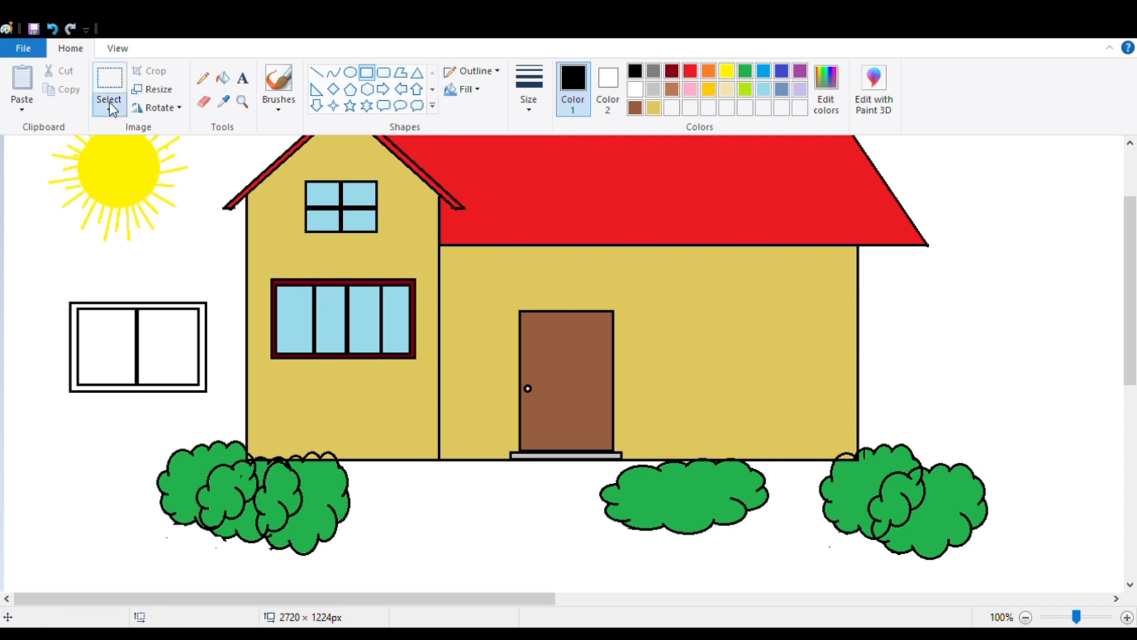
# Try to move the new two-pane window onto the wall right of the door.
pyautogui.click(109, 80)
pyautogui.moveTo(43, 284); pyautogui.dragTo(219, 415)
pyautogui.moveTo(172, 363); pyautogui.dragTo(774, 366)
pyautogui.click(881, 358)
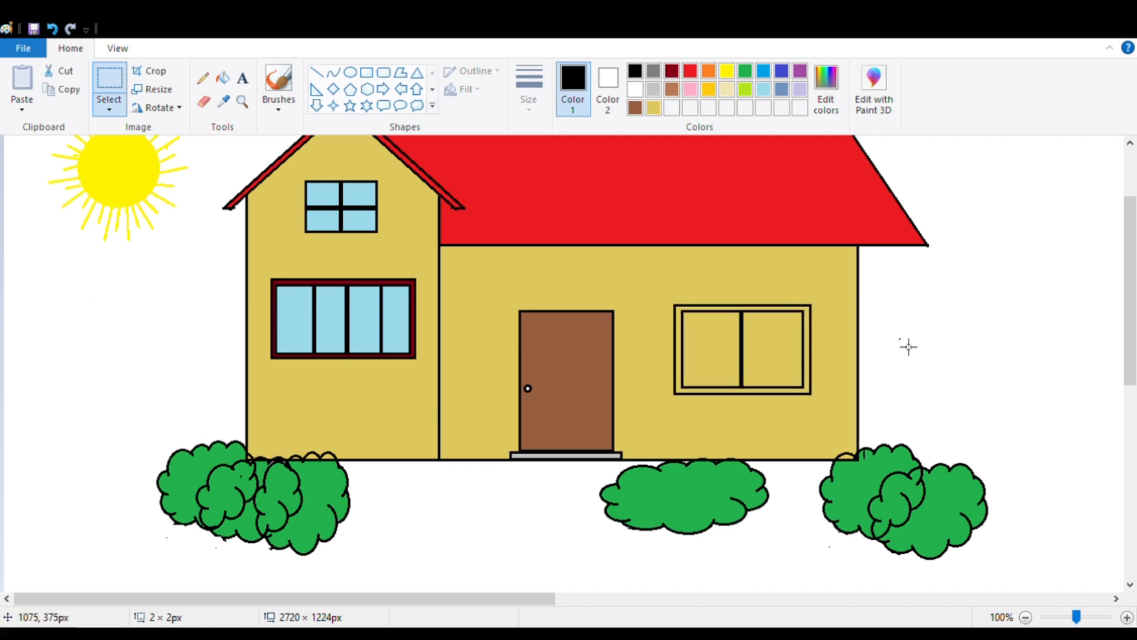
pyautogui.hotkey('ctrl', 'z')
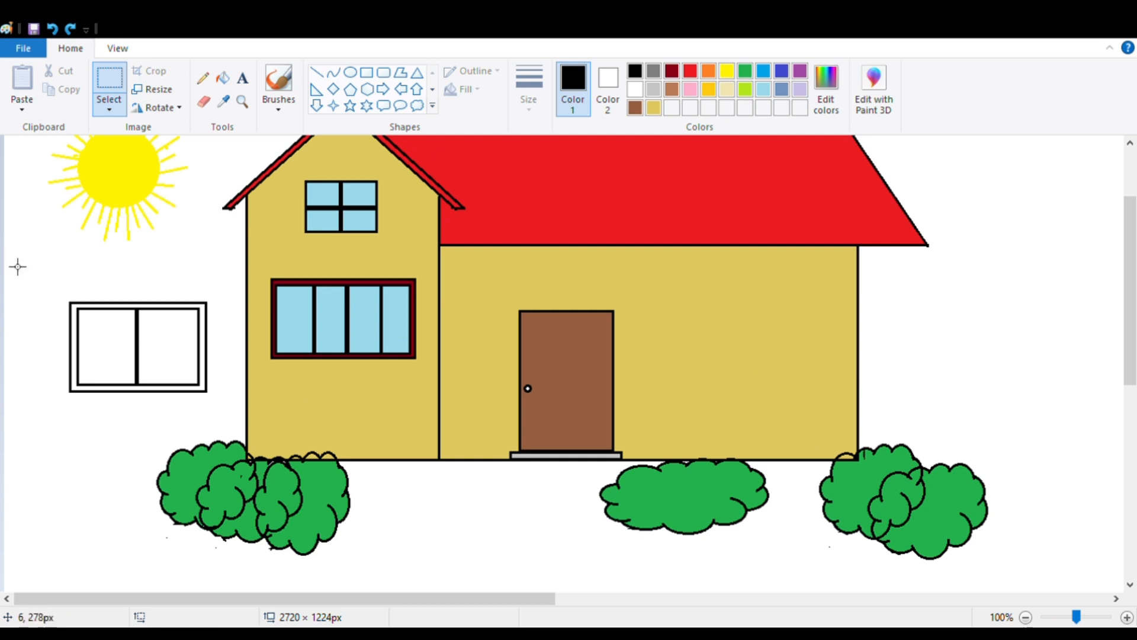
# Move the two-pane window onto the wall right of the door and fill both panes light blue.
pyautogui.moveTo(45, 259); pyautogui.dragTo(222, 422)
pyautogui.moveTo(184, 379)
pyautogui.mouseDown()
pyautogui.moveTo(274, 371)
pyautogui.moveTo(778, 387)
pyautogui.mouseUp()
pyautogui.click(763, 91)
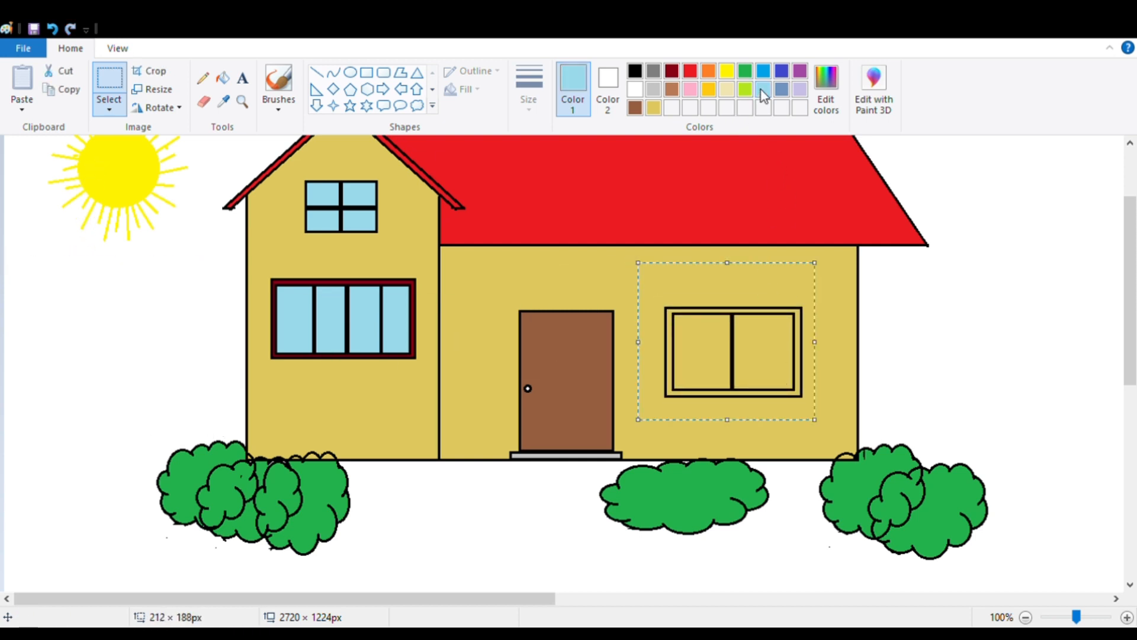
pyautogui.click(222, 78)
pyautogui.click(703, 380)
pyautogui.click(764, 375)
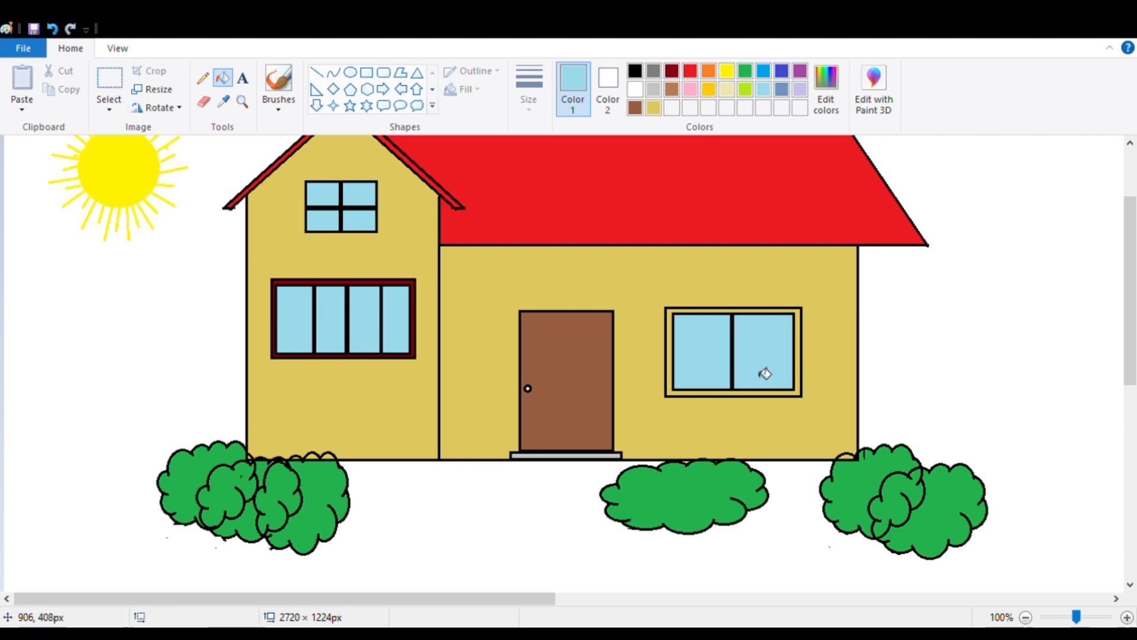
# Fill the frame of the two-pane window dark grey, leaving the background white.
pyautogui.click(655, 90)
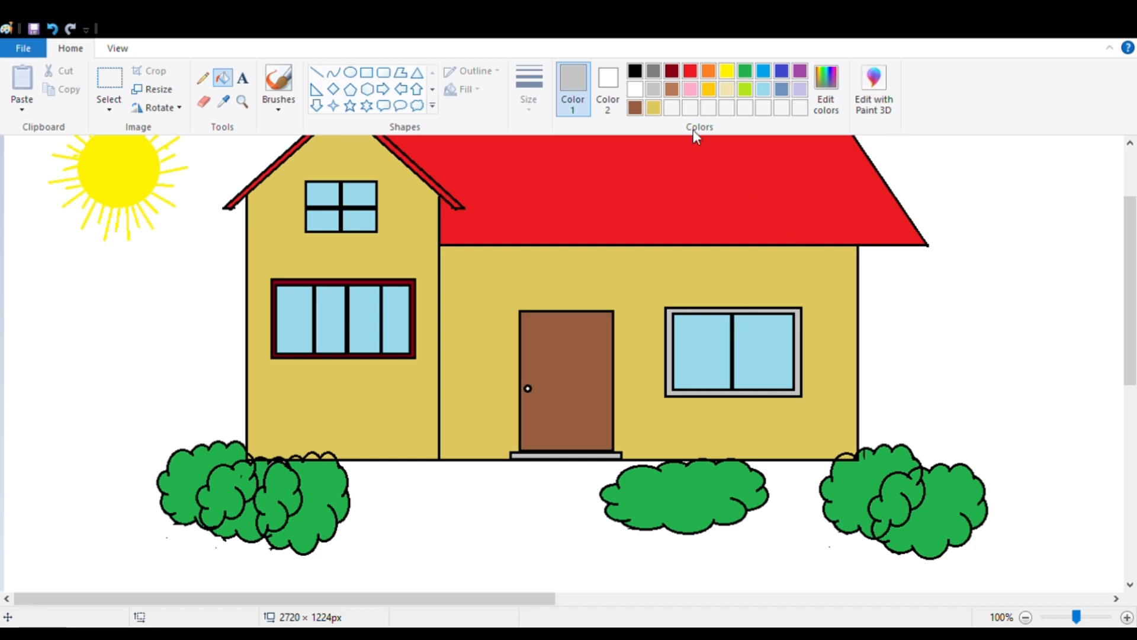
pyautogui.click(654, 71)
pyautogui.click(740, 311)
pyautogui.click(913, 325)
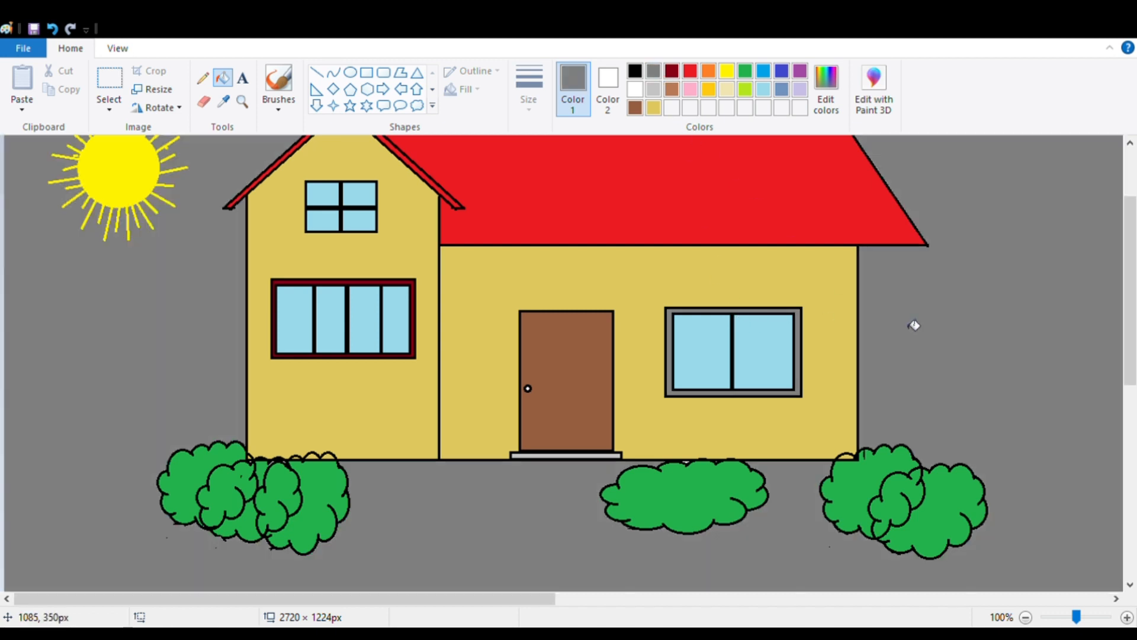
pyautogui.hotkey('ctrl', 'z')
pyautogui.scroll(3, 926, 344)
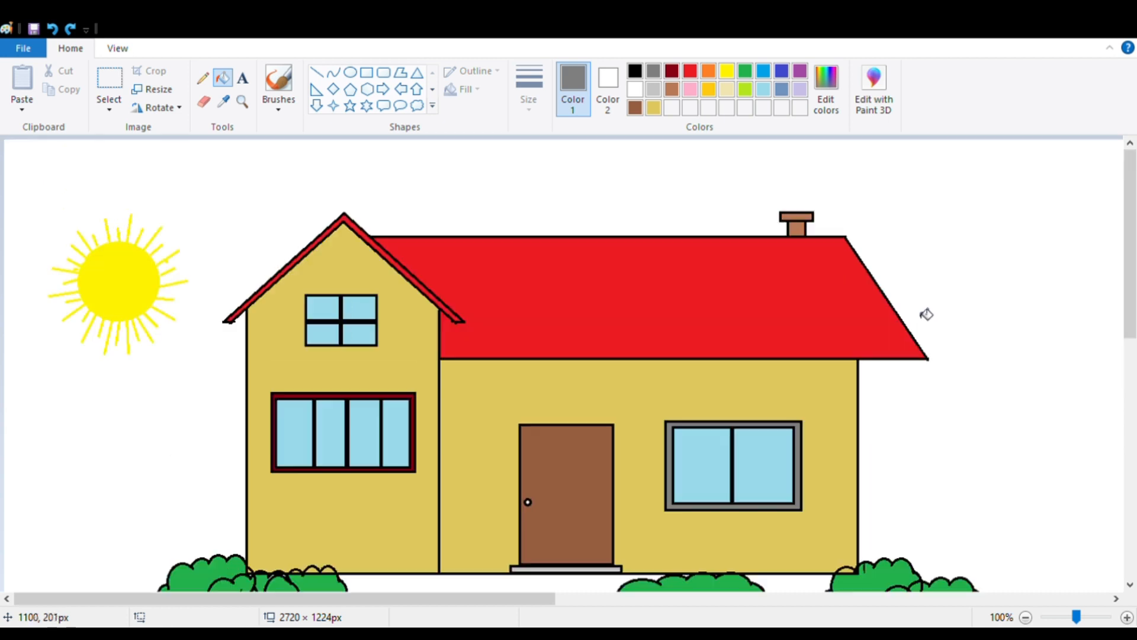
pyautogui.scroll(-3, 918, 330)
pyautogui.scroll(3, 918, 334)
pyautogui.moveTo(1130, 340); pyautogui.dragTo(1132, 366)
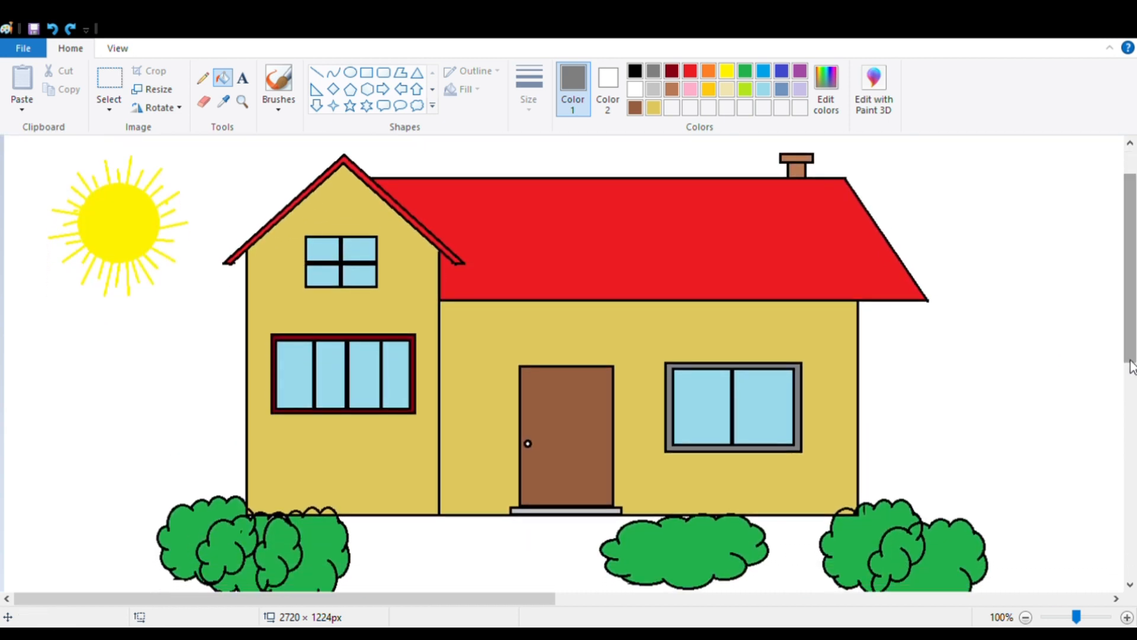